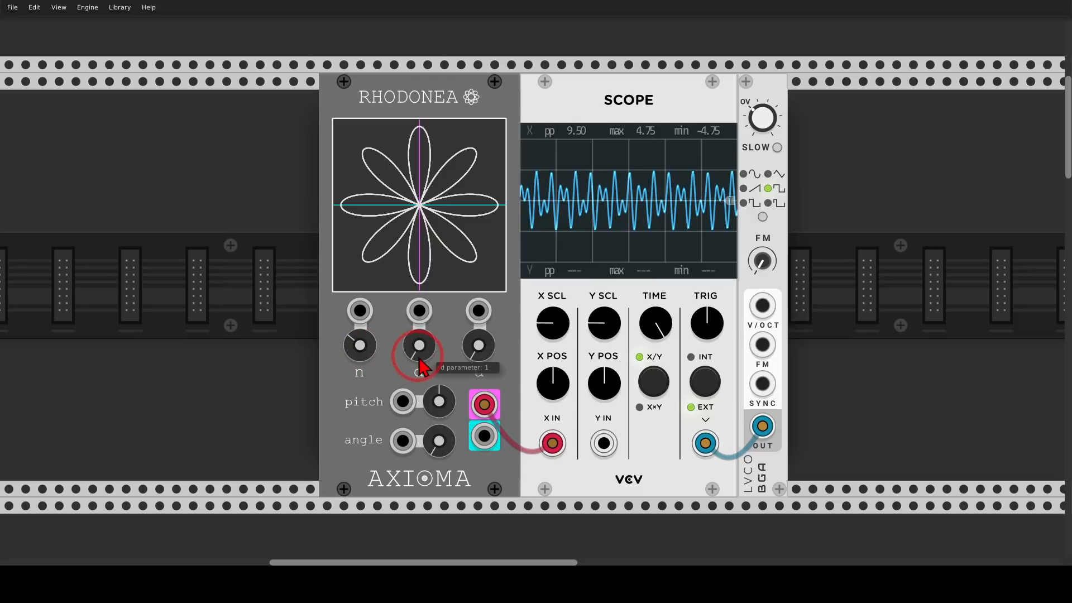
On the standalone Rhodonea oscillator, set the d parameter to 6 and the a parameter to 0.0595
left_click_drag(419, 345, 419, 324)
left_click_drag(535, 282, 536, 276)
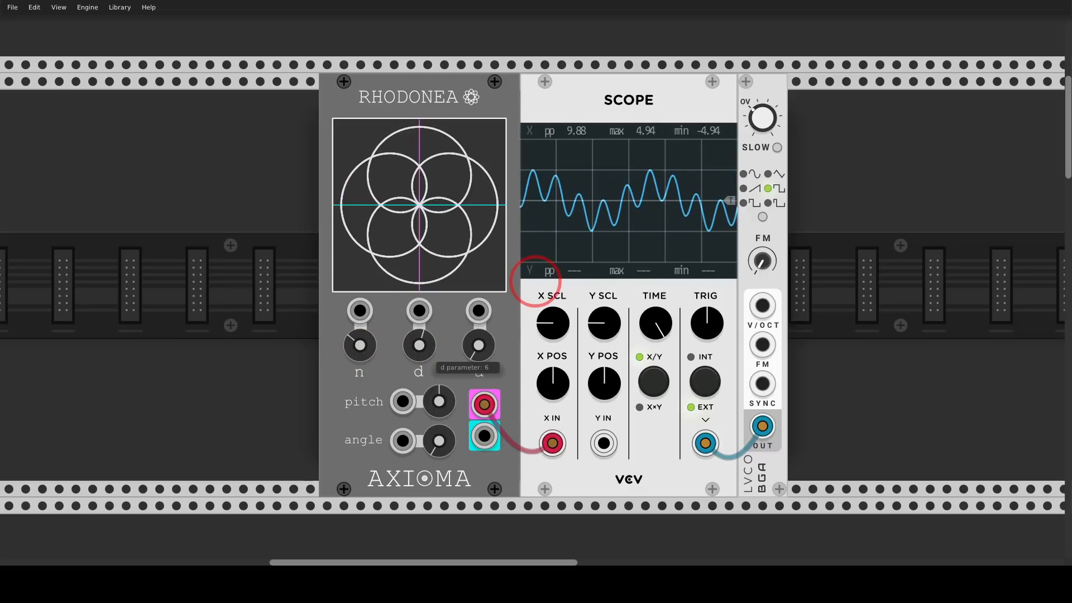
left_click_drag(478, 367, 531, 275)
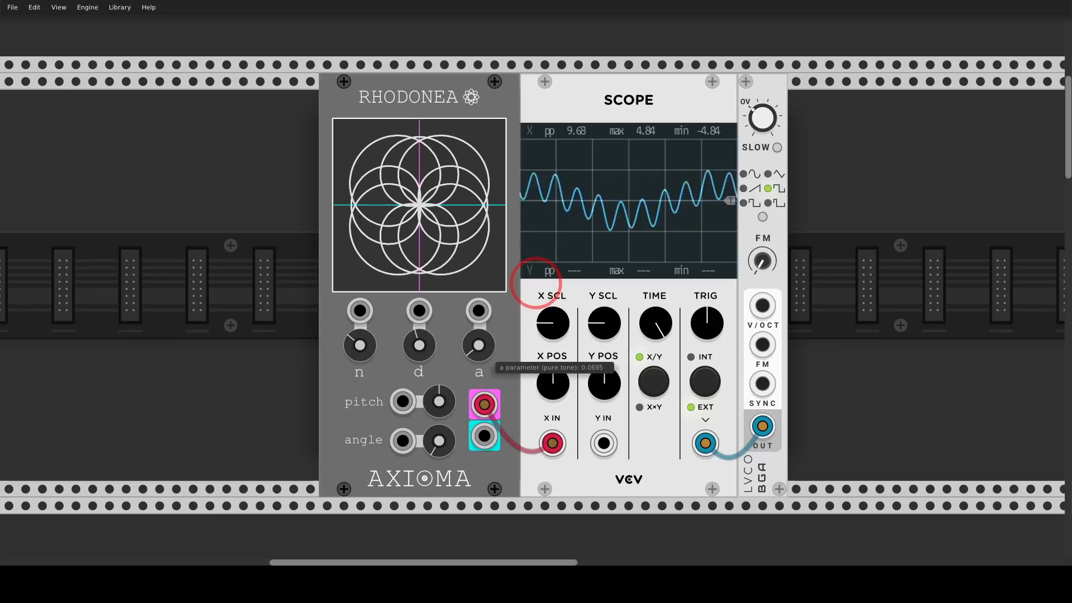
Set the standalone Rhodonea's d parameter to 9 and its n parameter to 1
left_click_drag(419, 357, 535, 278)
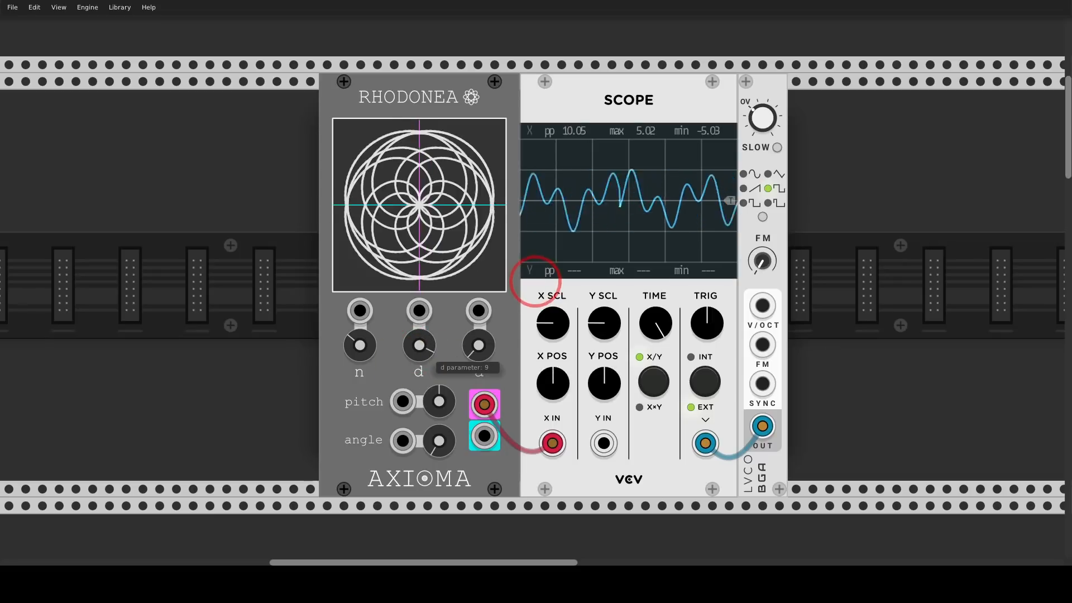
left_click_drag(360, 345, 535, 281)
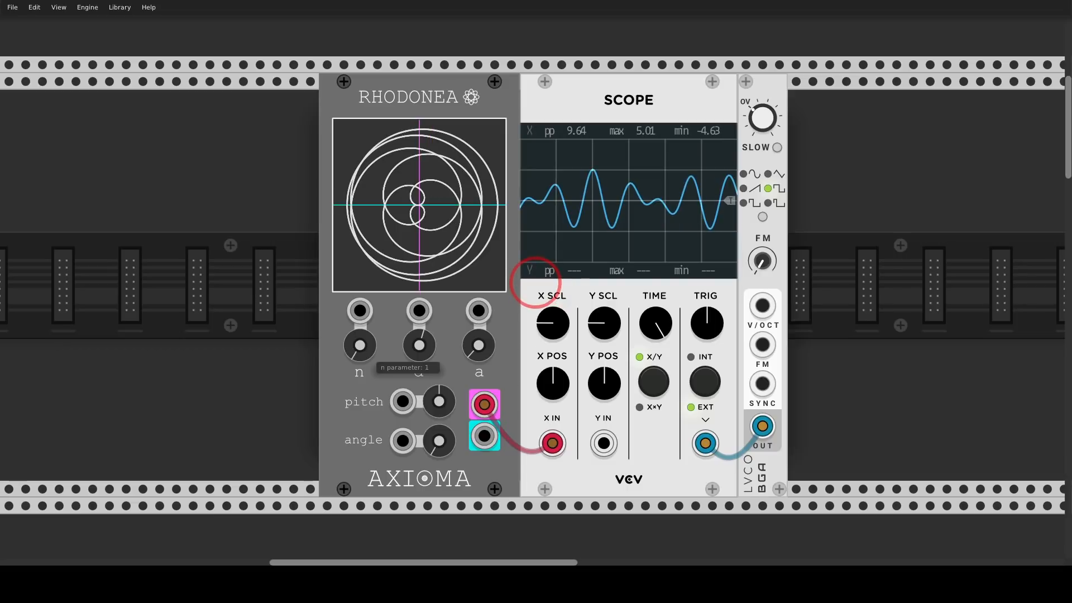
Look over the main patch below, covering the Clocked, MixMaster and Tesseract module rows
scroll(328, 310, "down", 3)
scroll(327, 311, "down", 3)
scroll(328, 316, "down", 5)
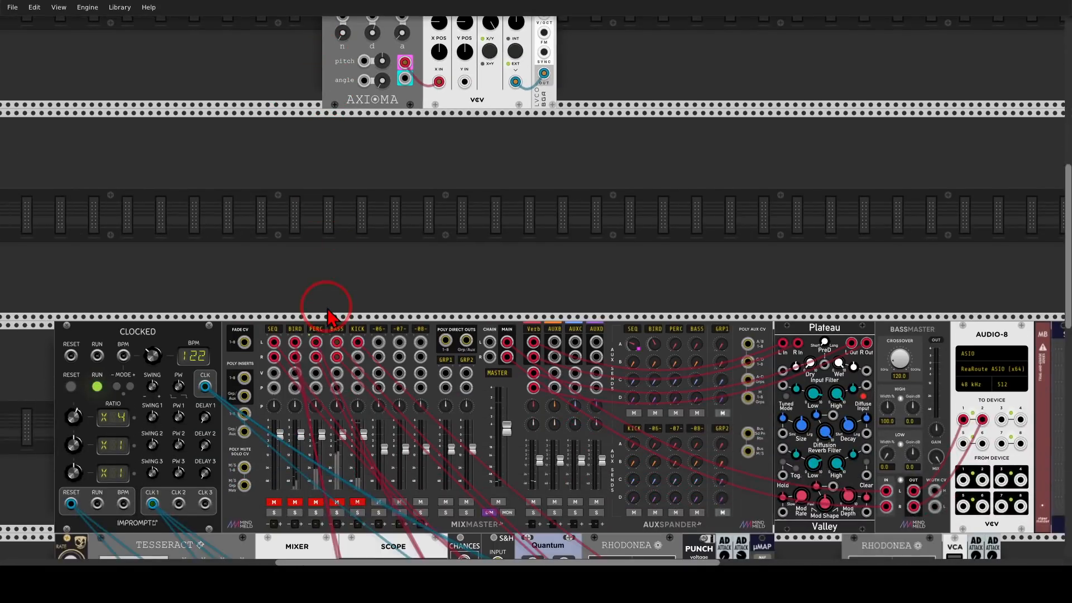
left_click_drag(328, 311, 496, 24)
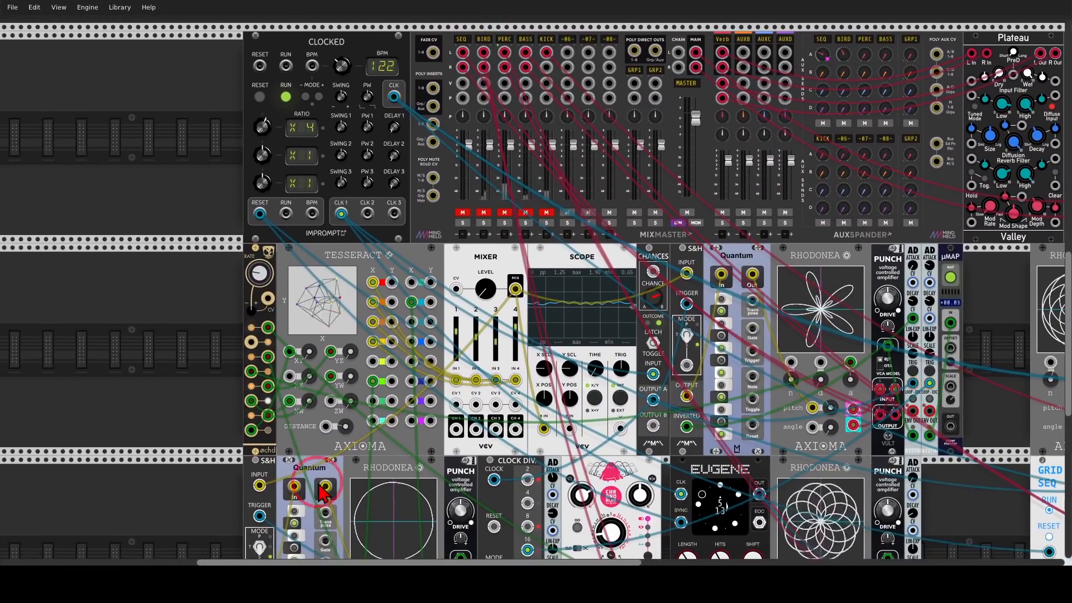
scroll(323, 491, "up", 2)
scroll(741, 224, "up", 2)
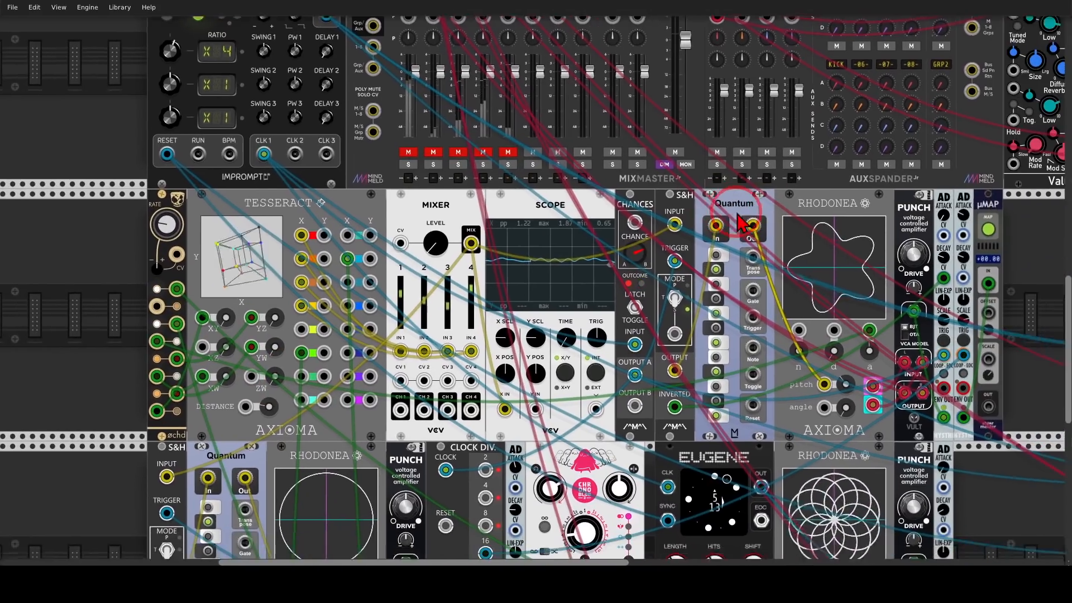
scroll(742, 224, "down", 1)
scroll(741, 223, "right", 2)
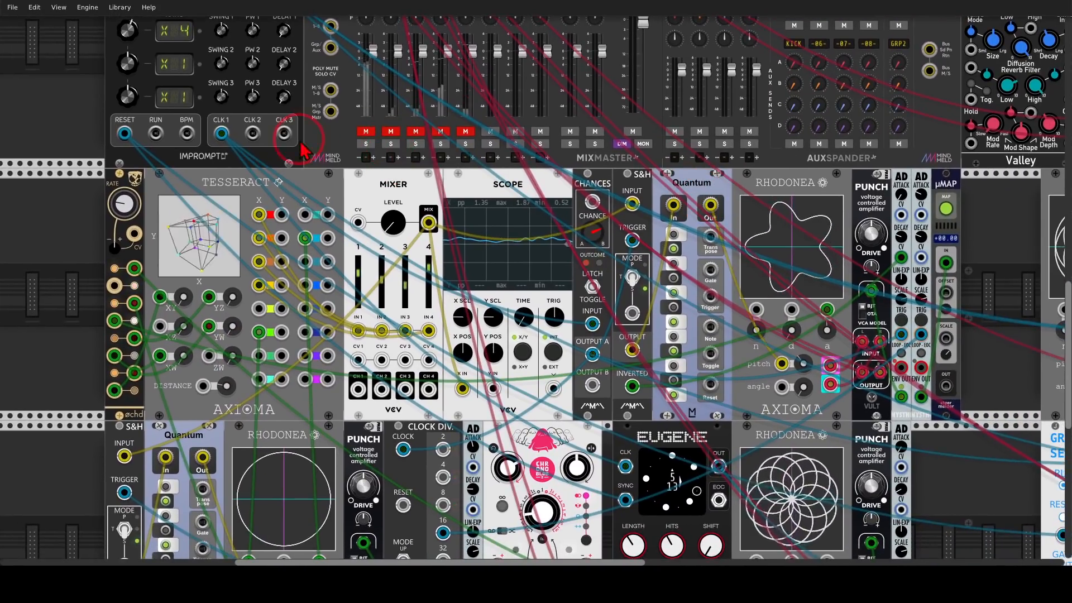
Trace the Tesseract outputs through the mixer, sample-and-hold and Quantum quantizer to the Rhodonea in the same row
mouse_move(282, 159)
left_mouse_down()
mouse_move(193, 193)
mouse_move(273, 211)
mouse_move(288, 178)
mouse_move(316, 162)
mouse_move(305, 193)
left_mouse_up()
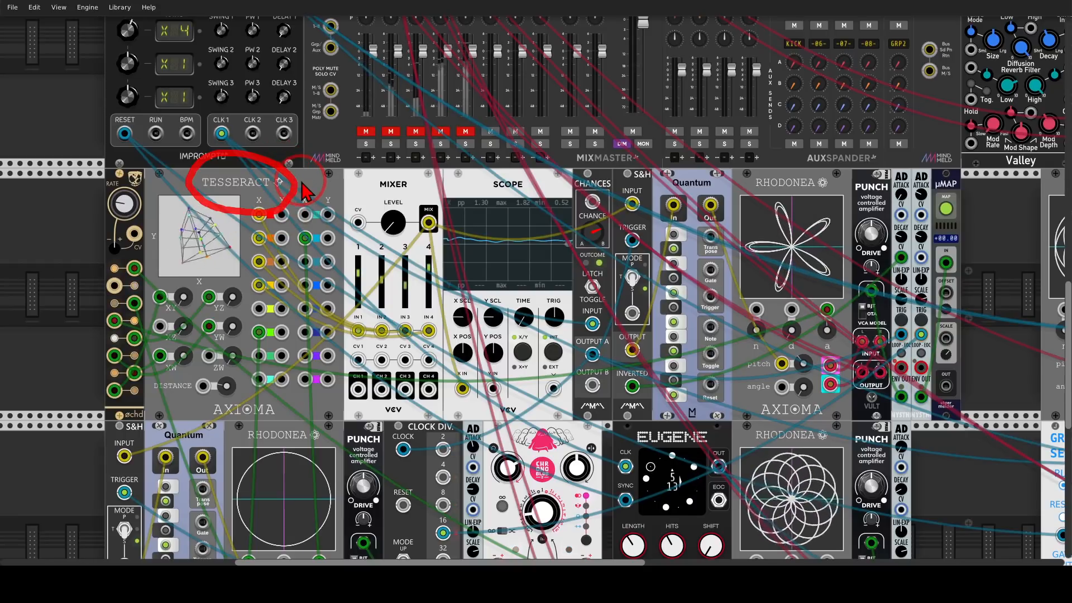
left_click(248, 201)
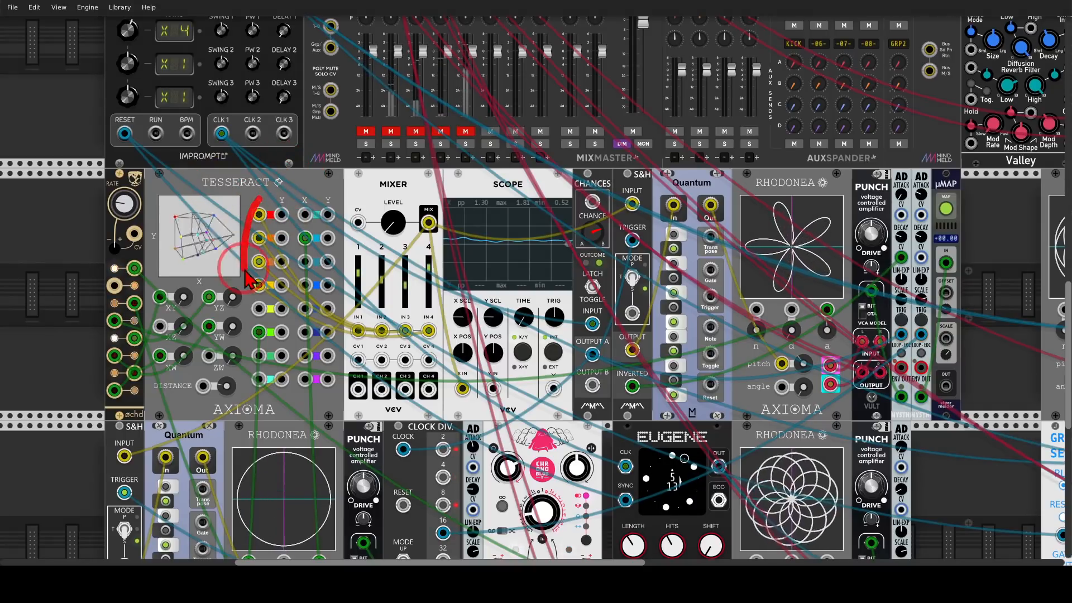
left_click_drag(262, 282, 381, 333)
left_click(398, 195)
mouse_move(401, 204)
left_mouse_down()
mouse_move(366, 235)
mouse_move(402, 205)
left_mouse_up()
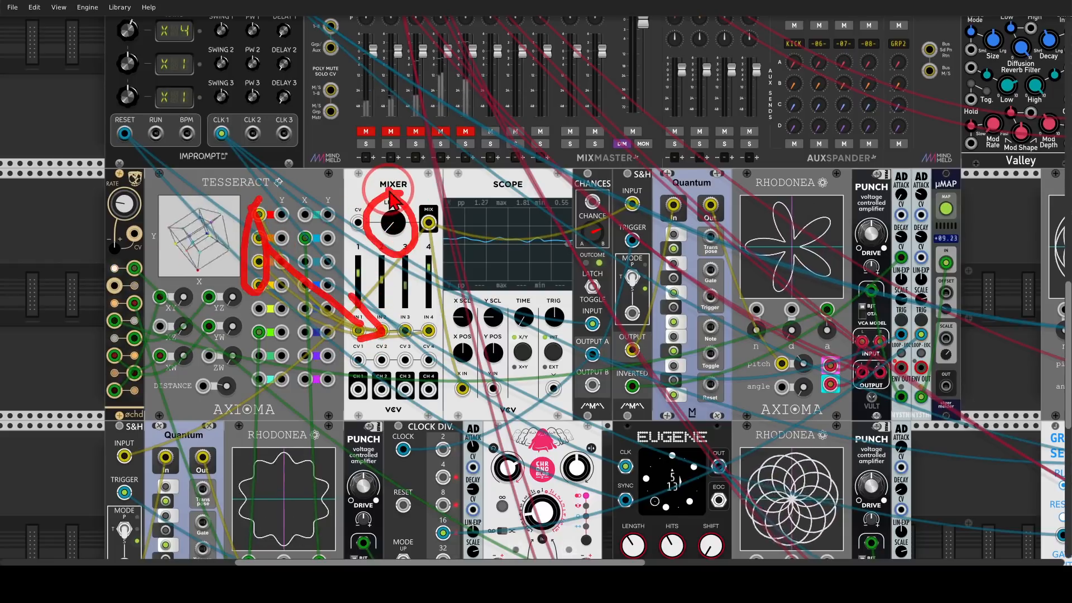
left_click(406, 211)
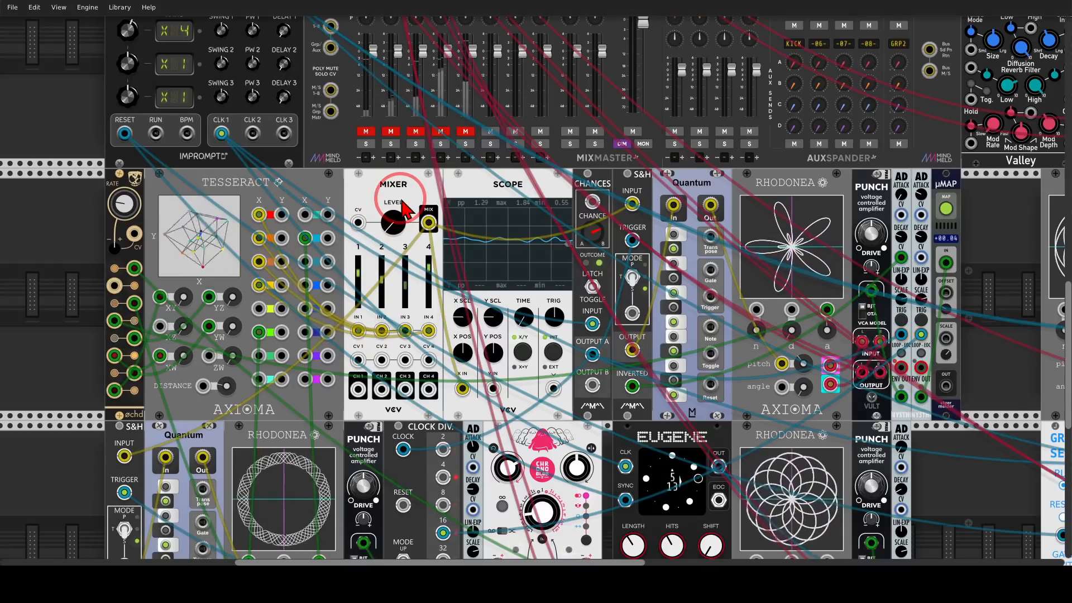
left_click(633, 205)
mouse_move(628, 193)
left_mouse_down()
mouse_move(621, 251)
mouse_move(649, 234)
mouse_move(637, 197)
left_mouse_up()
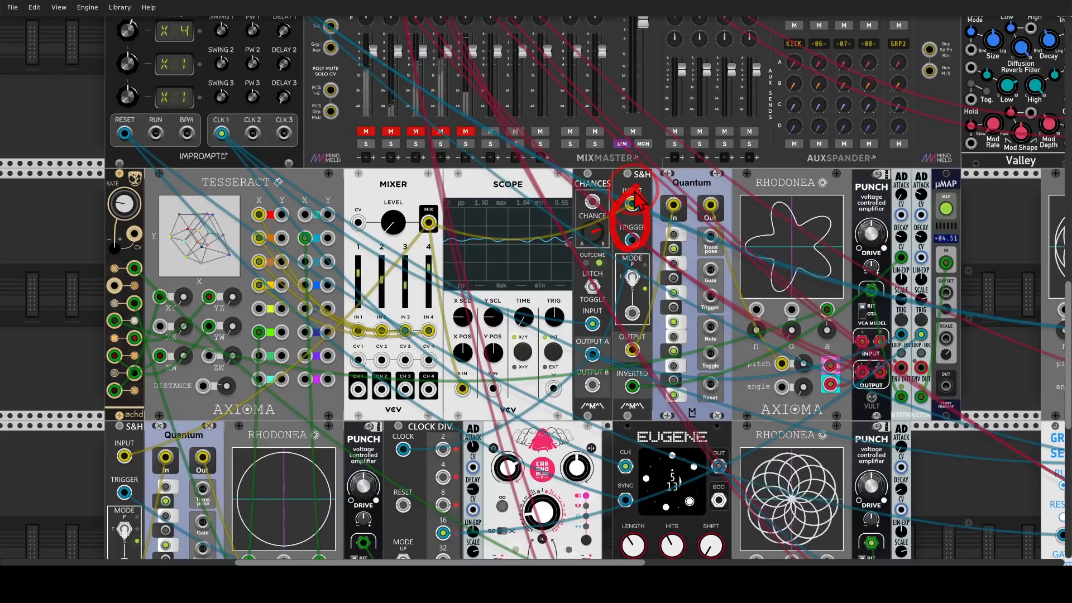
mouse_move(718, 193)
left_mouse_down()
mouse_move(720, 211)
mouse_move(763, 212)
mouse_move(740, 240)
left_mouse_up()
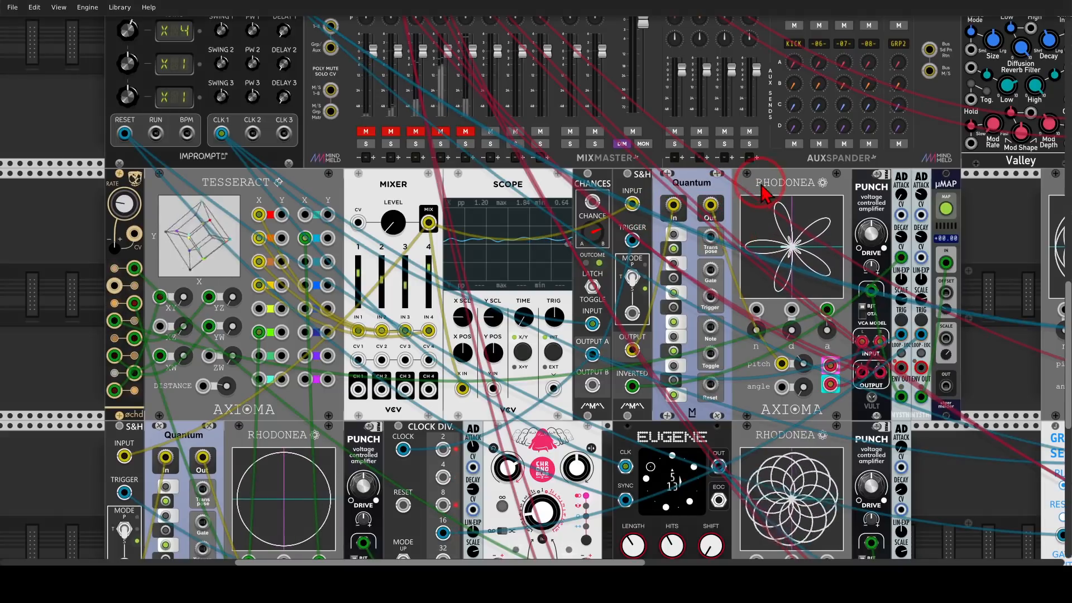
scroll(764, 193, "right", 3)
scroll(763, 193, "down", 1)
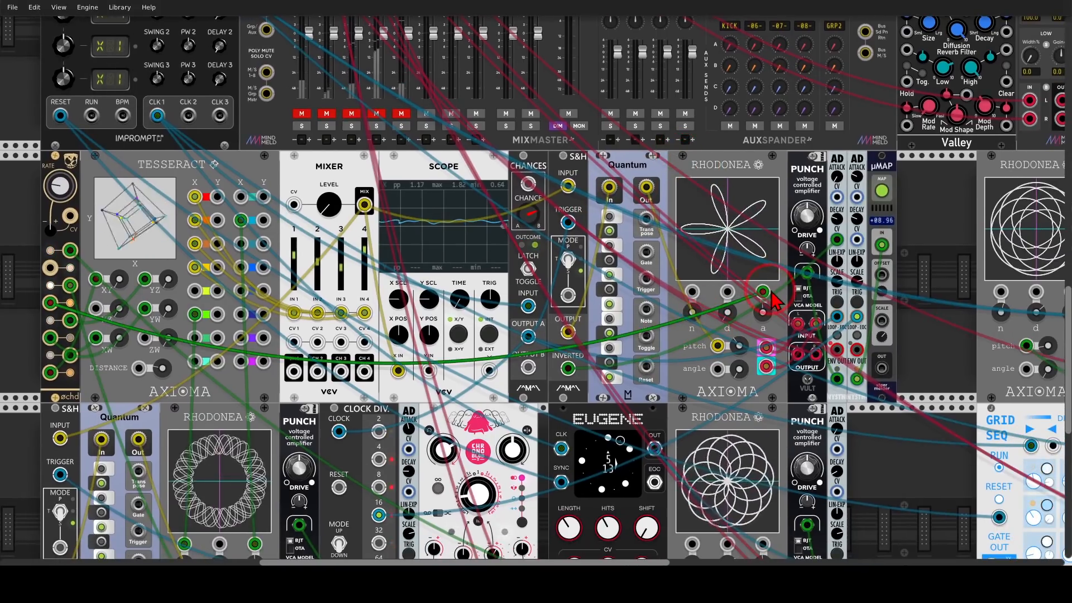
Follow the modulation into the Rhodonea's a input and unmute the SEQ channel in MixMaster
mouse_move(98, 149)
left_mouse_down()
mouse_move(31, 203)
mouse_move(87, 234)
mouse_move(584, 270)
mouse_move(743, 299)
mouse_move(736, 315)
left_mouse_up()
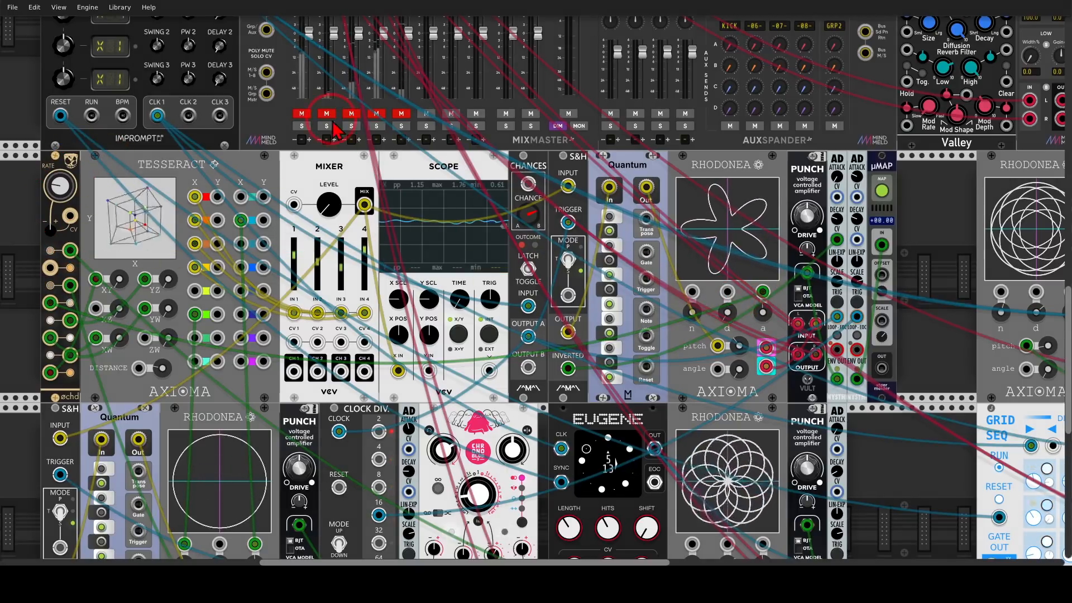
left_click(304, 114)
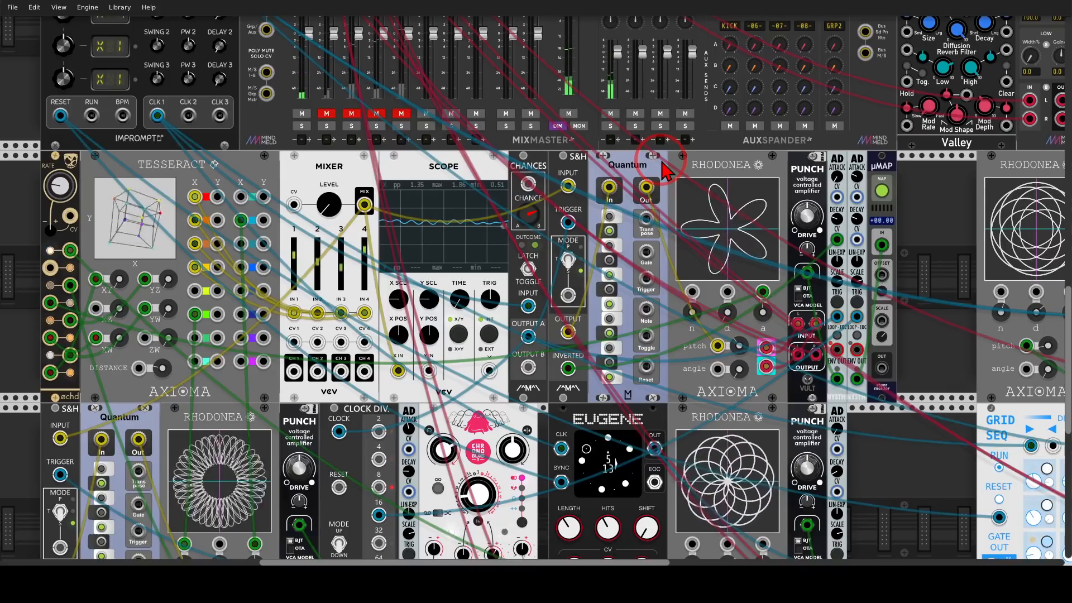
Examine how the µMAP module is mapped to the SEQ channel's send A in AuxSpander
mouse_move(757, 179)
left_mouse_down()
mouse_move(678, 240)
mouse_move(807, 246)
mouse_move(726, 158)
mouse_move(746, 151)
left_mouse_up()
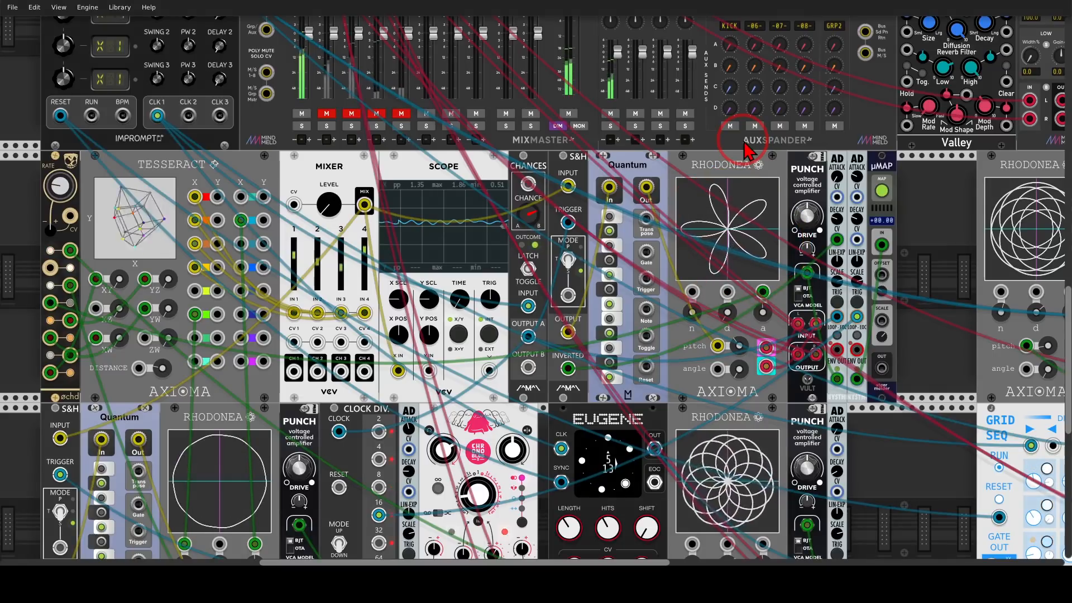
left_click_drag(871, 142, 874, 165)
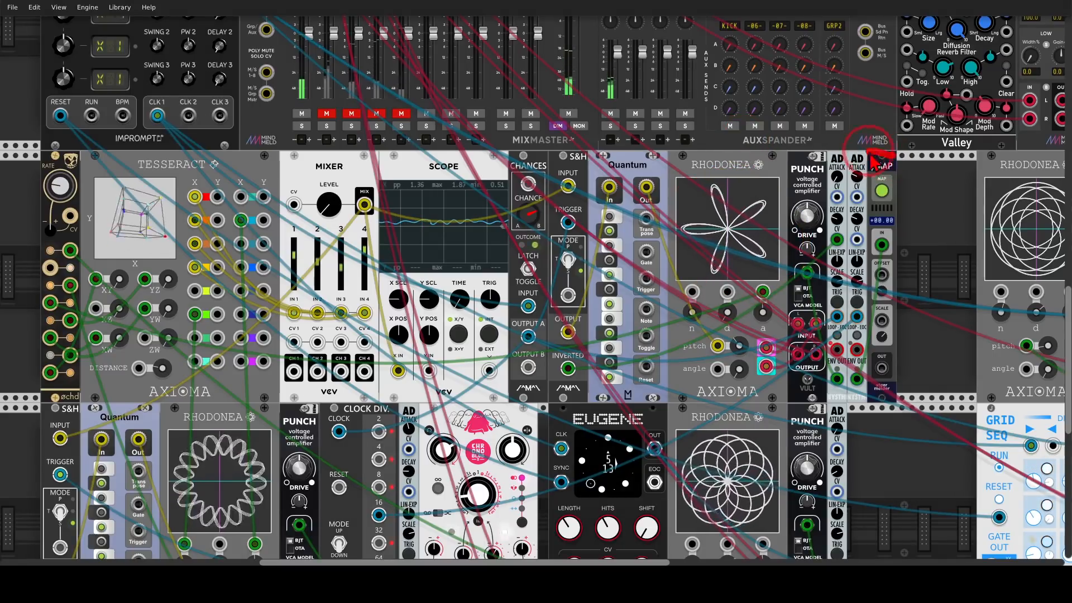
scroll(882, 178, "up", 6)
mouse_move(883, 349)
left_mouse_down()
mouse_move(907, 360)
mouse_move(888, 394)
mouse_move(871, 343)
mouse_move(725, 139)
mouse_move(746, 143)
left_mouse_up()
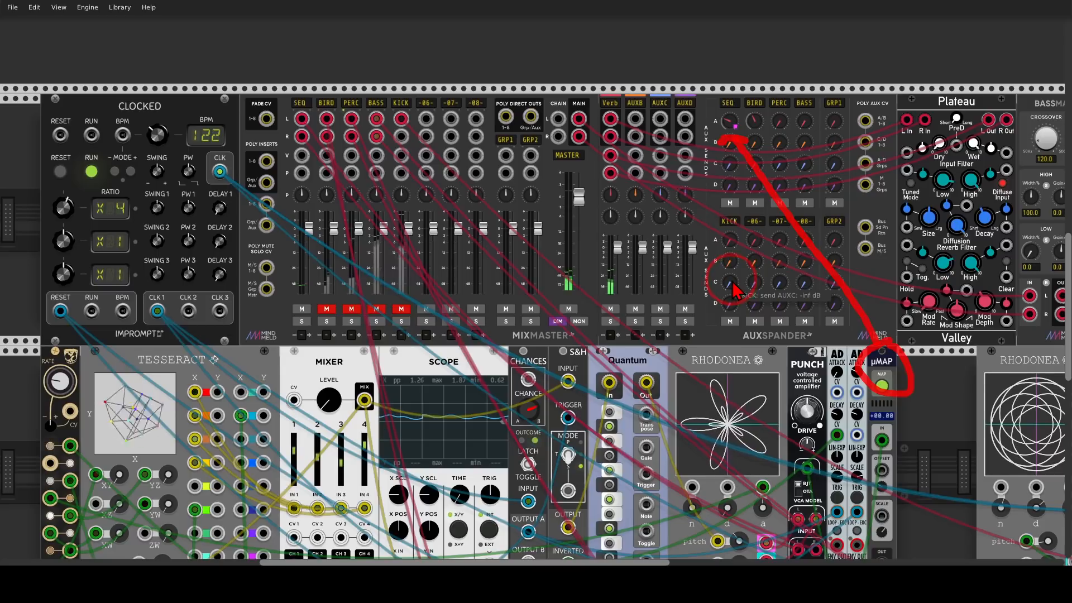
mouse_move(860, 351)
left_mouse_down()
mouse_move(873, 380)
mouse_move(918, 403)
left_mouse_up()
left_click_drag(871, 358, 759, 154)
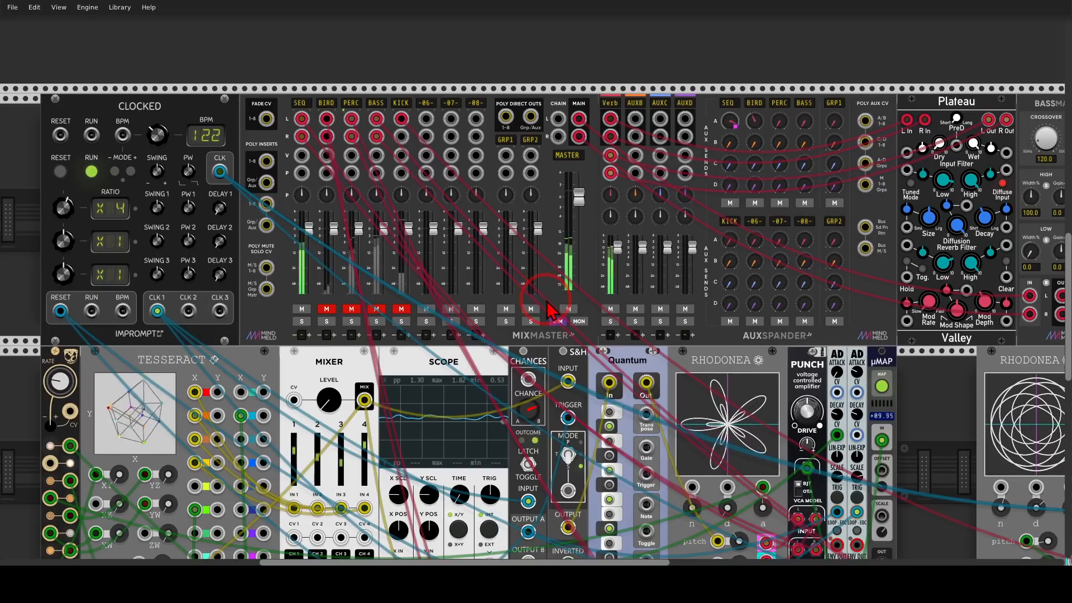
Unmute the BIRD channel in MixMaster and examine the sample-and-hold, Quantum and Rhodonea chain in the lower row
scroll(547, 310, "down", 2)
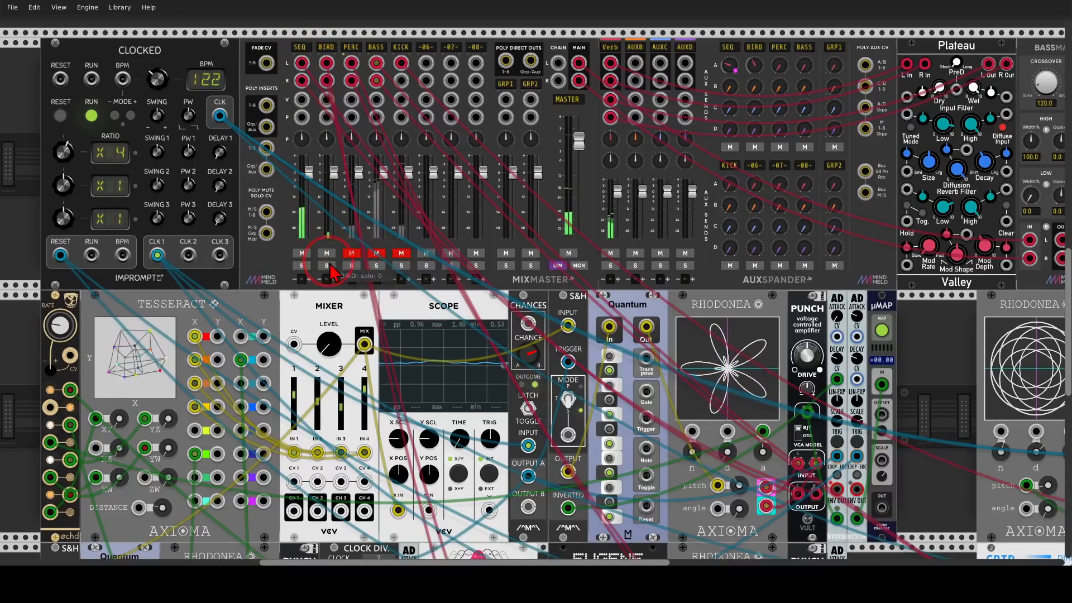
scroll(327, 260, "down", 10)
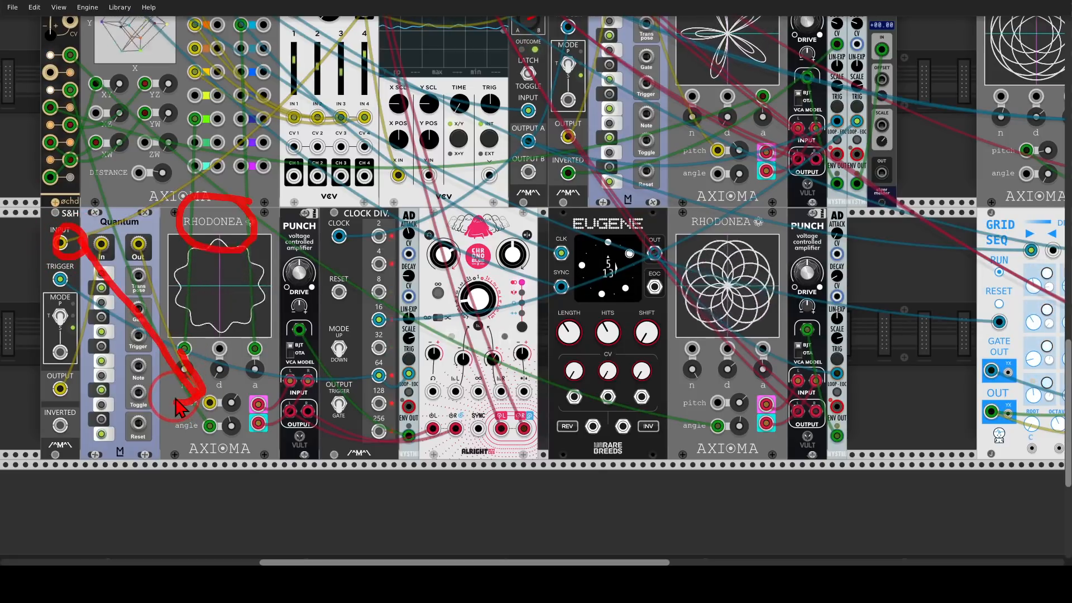
scroll(164, 251, "up", 3)
scroll(179, 253, "down", 2)
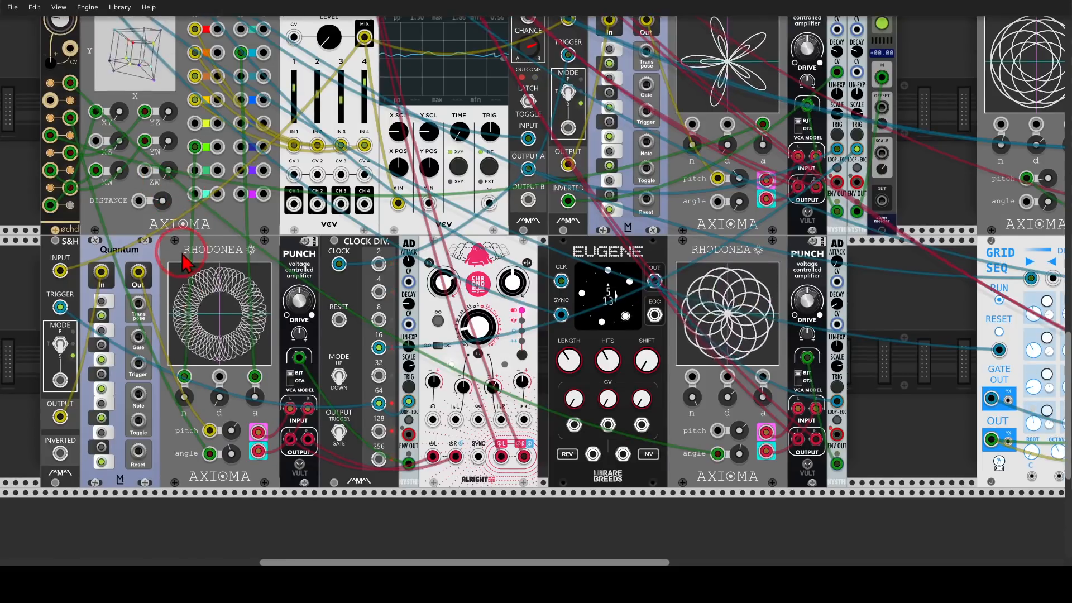
scroll(185, 262, "down", 1)
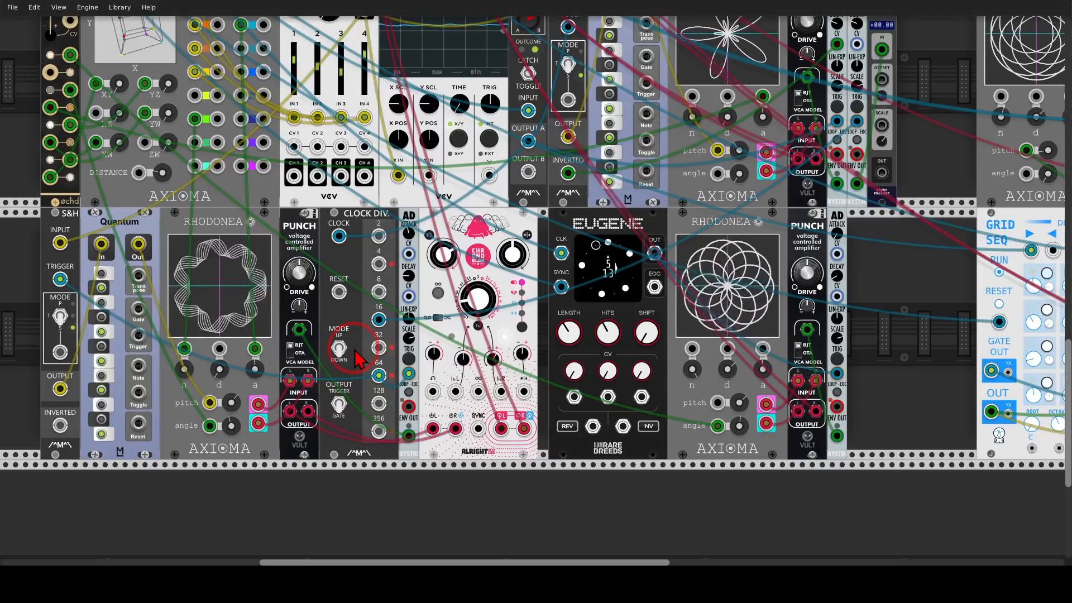
Unmute the PERC channel in MixMaster
scroll(441, 323, "up", 10)
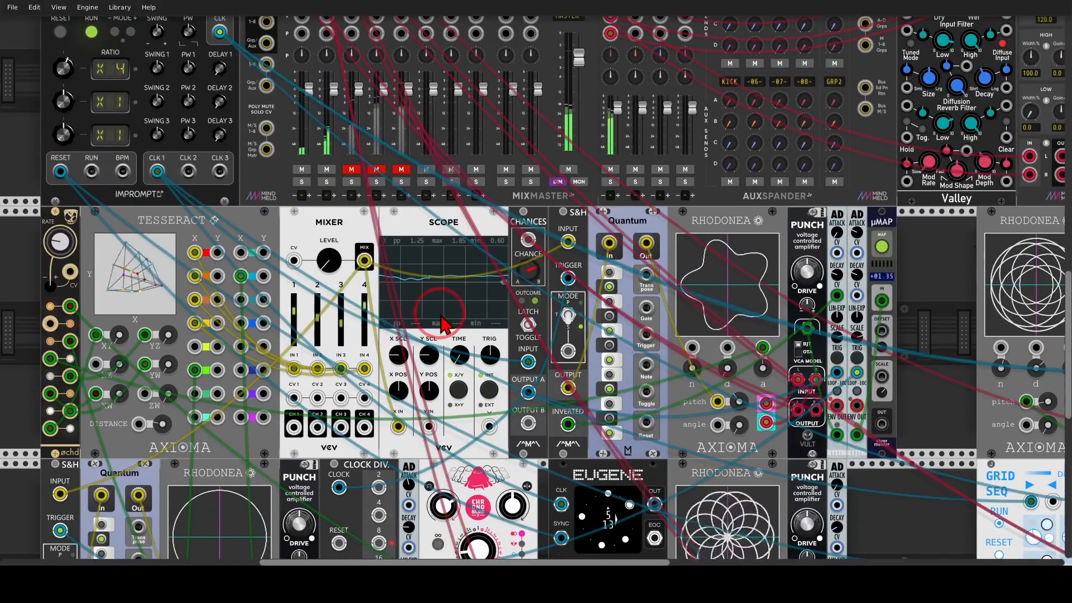
scroll(441, 322, "down", 7)
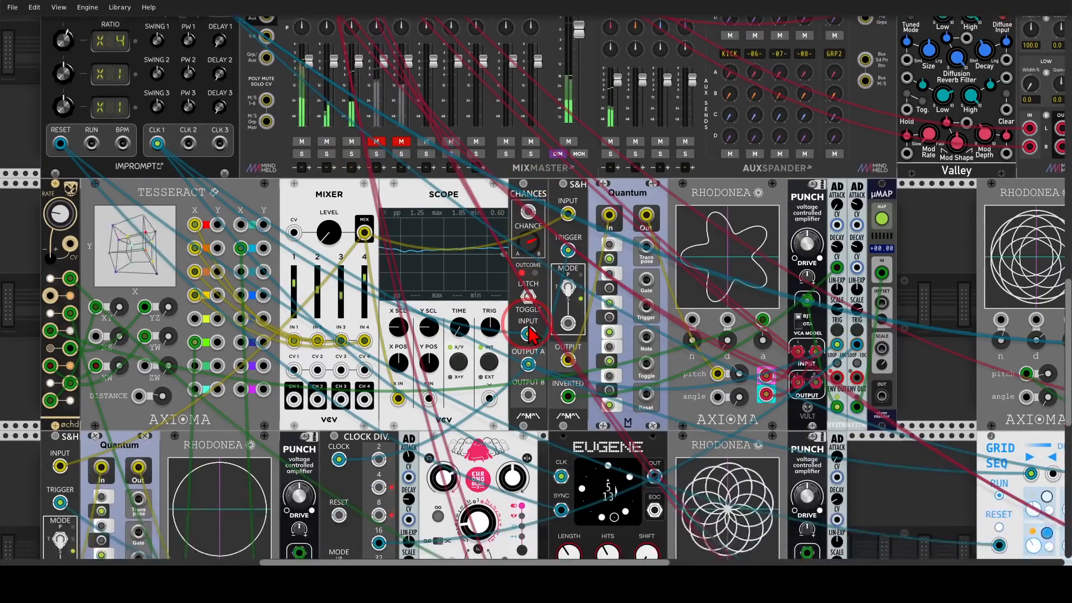
Examine how the Eugene rhythm module feeds the Punch amplifier beside the lower-row Rhodonea
scroll(531, 332, "down", 3)
left_click_drag(893, 352, 678, 349)
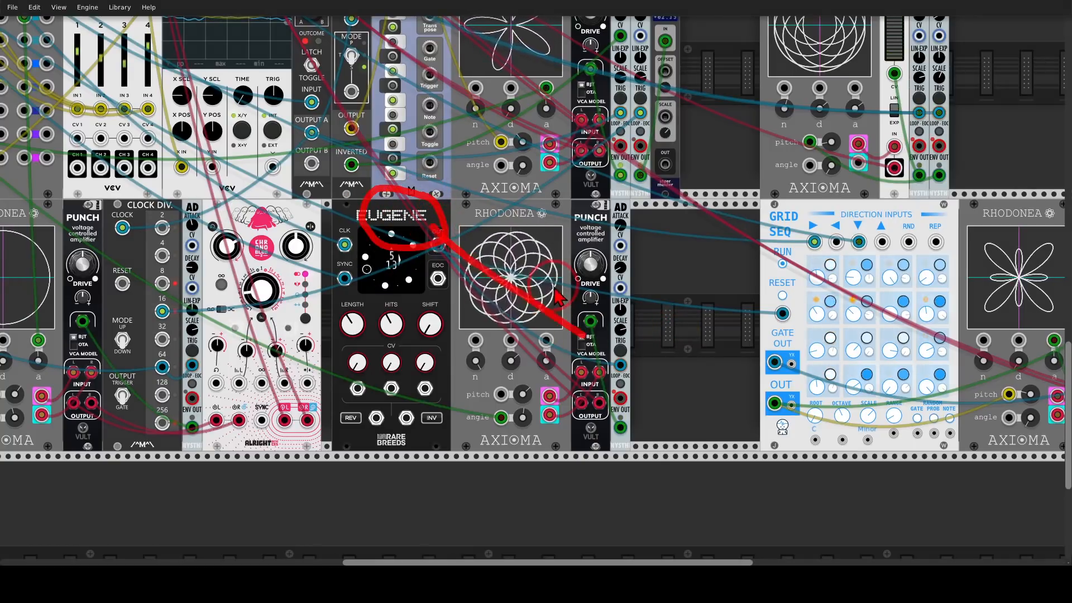
left_click_drag(558, 296, 563, 360)
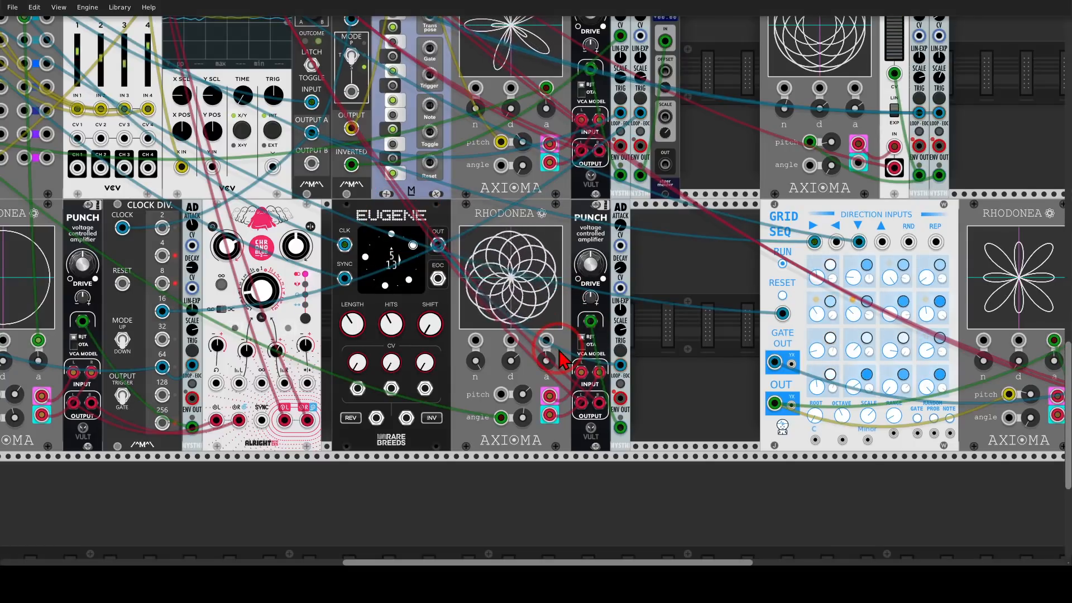
Unmute the BASS channel in MixMaster and return to the Rhodonea next to Eugene
scroll(476, 211, "down", 3)
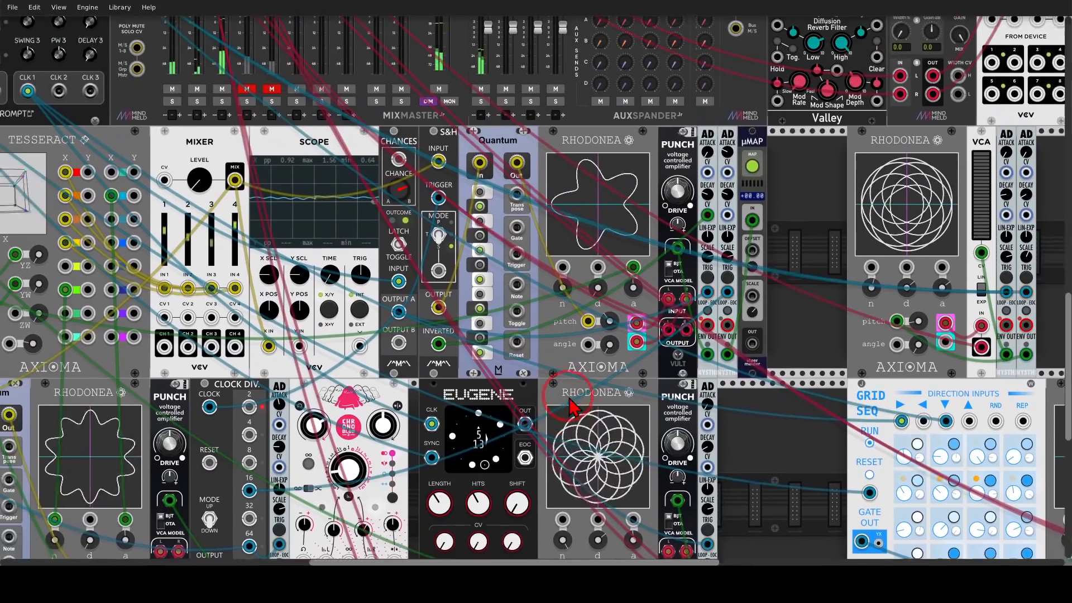
scroll(459, 239, "up", 3)
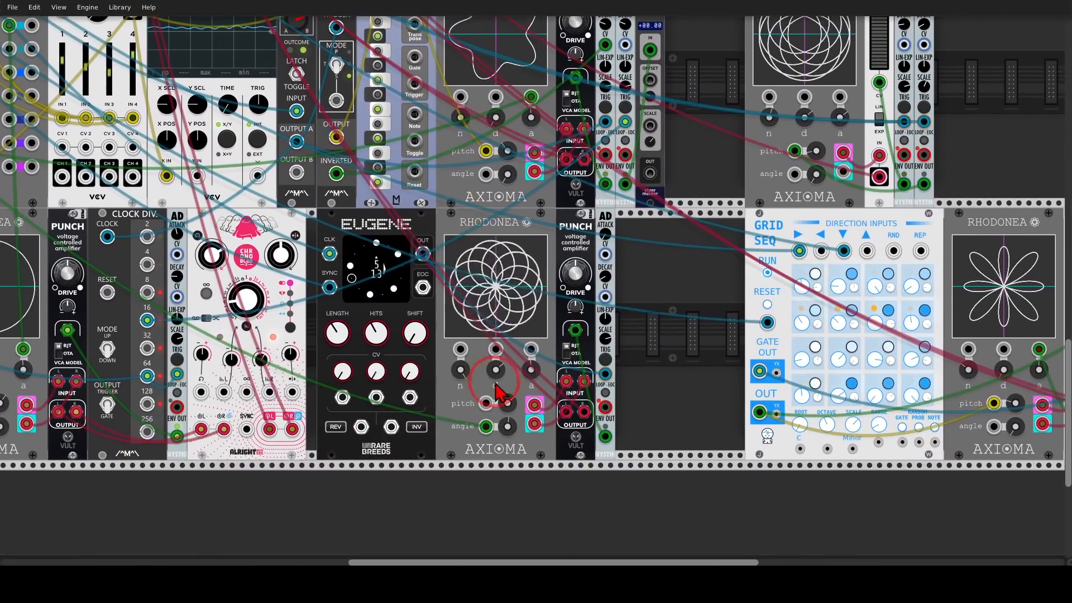
On the Rhodonea next to Eugene, raise the a parameter to 0.904 and set the d parameter to 7
mouse_move(527, 379)
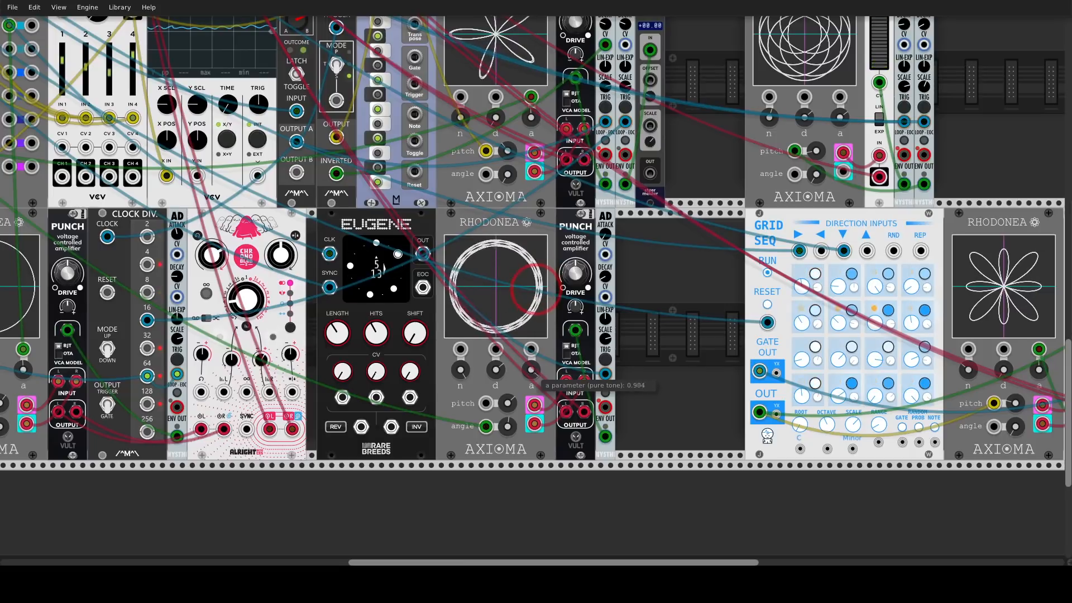
left_click_drag(495, 369, 496, 362)
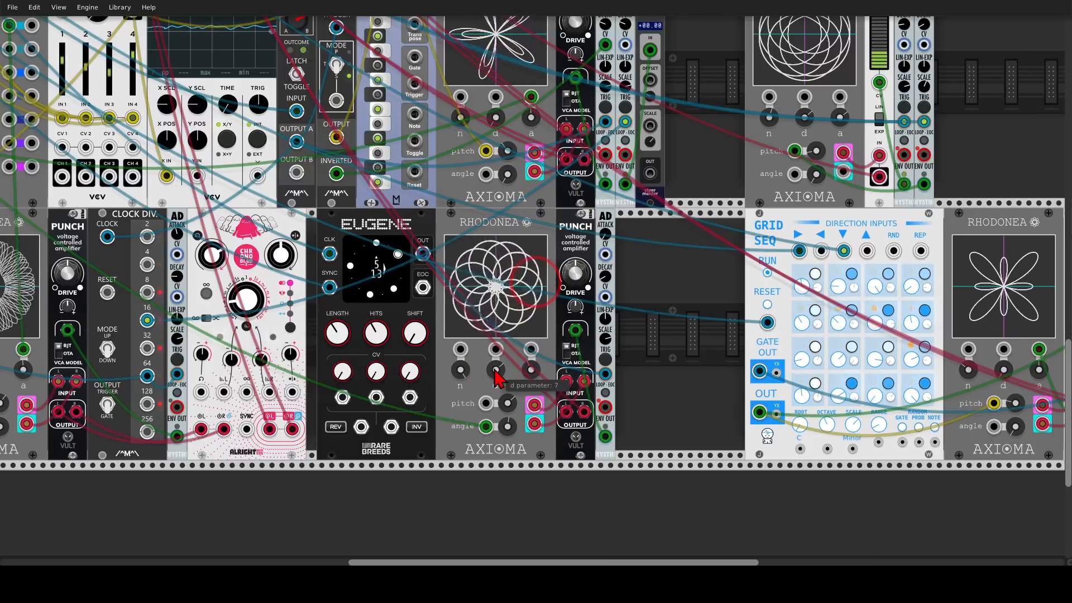
Examine the Grid Seq sequencer and the Rhodonea, Walk and Punch modules connected beside it
scroll(617, 463, "up", 5)
scroll(617, 463, "left", 5)
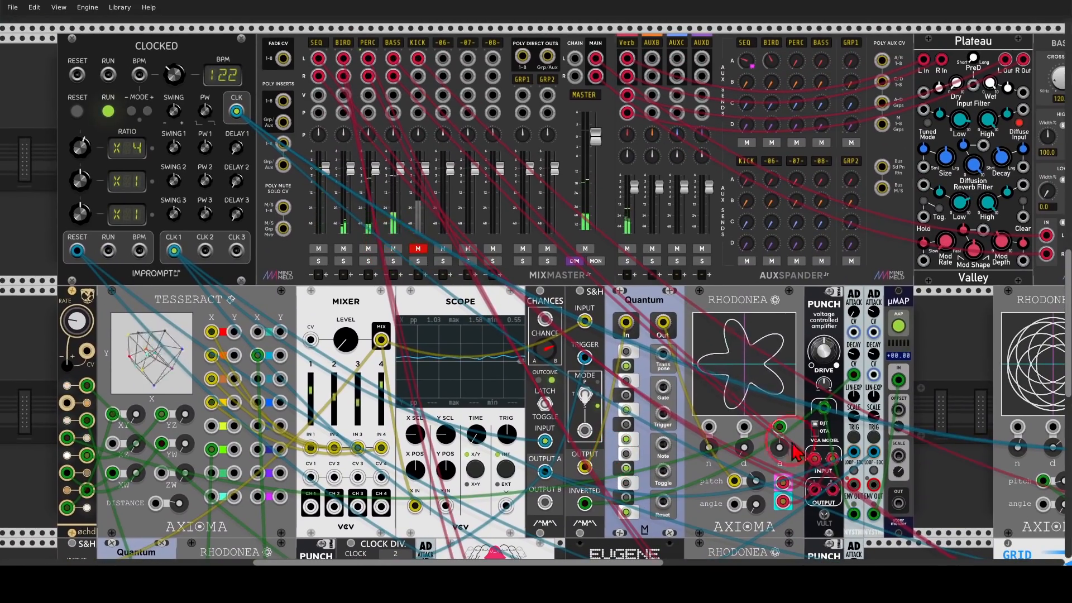
left_click_drag(948, 505, 313, 218)
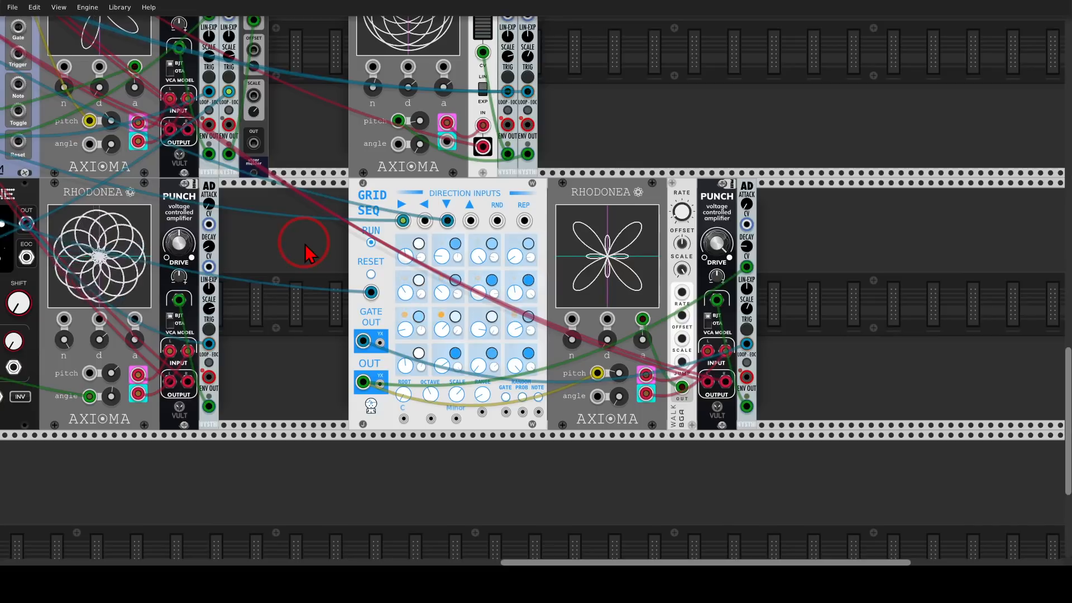
Examine the Grid Seq and Rhodonea voice, the mixer channels and the overall layout of the generative patch
mouse_move(390, 187)
left_mouse_down()
mouse_move(405, 224)
mouse_move(567, 273)
left_mouse_up()
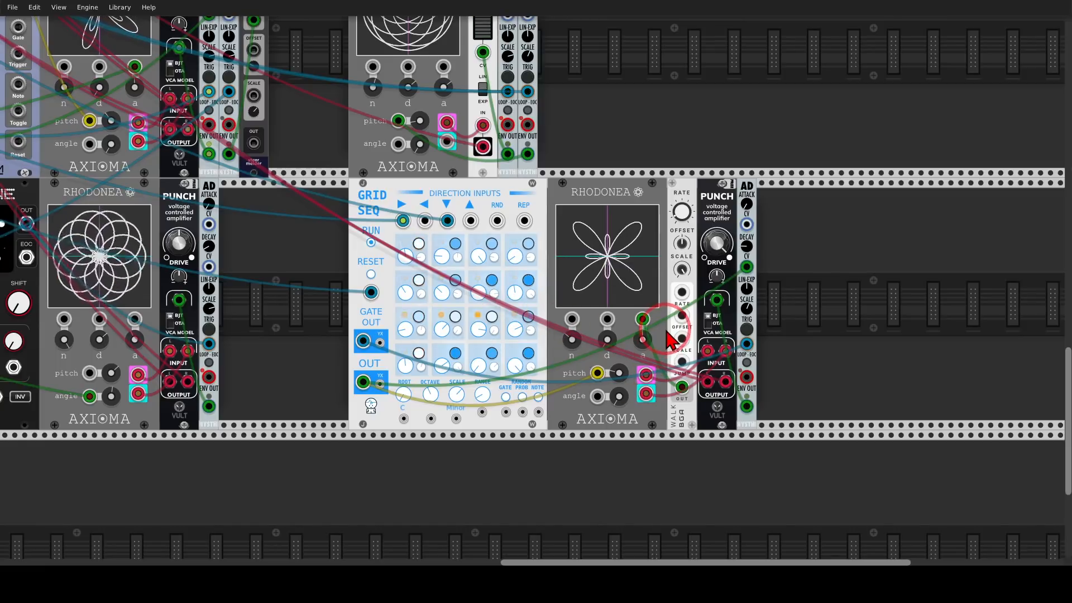
mouse_move(637, 312)
left_mouse_down()
mouse_move(636, 338)
mouse_move(665, 324)
left_mouse_up()
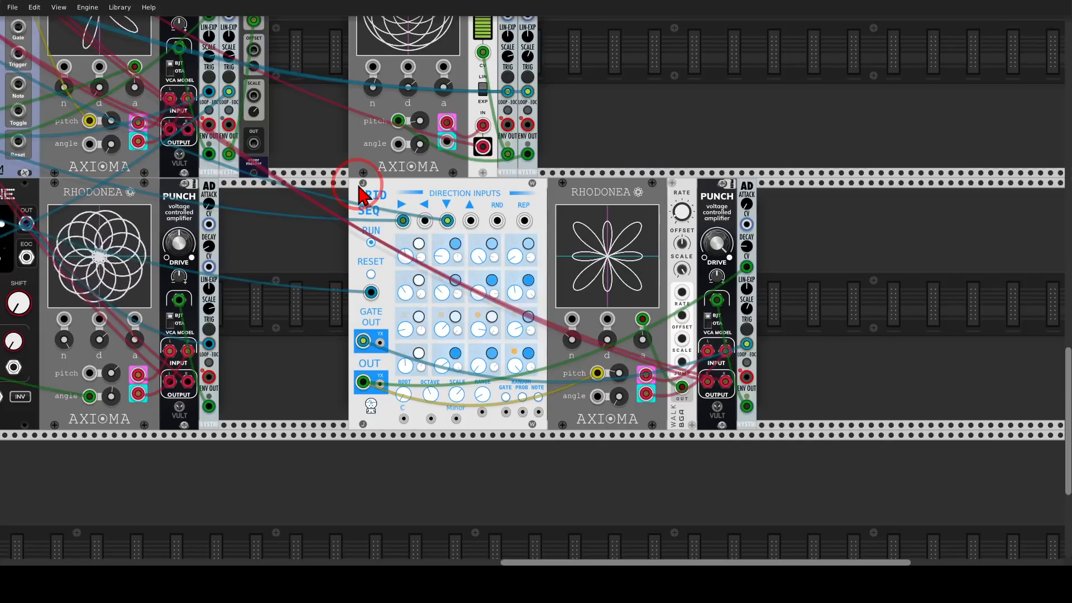
left_click_drag(346, 120, 873, 323)
left_click_drag(692, 240, 800, 380)
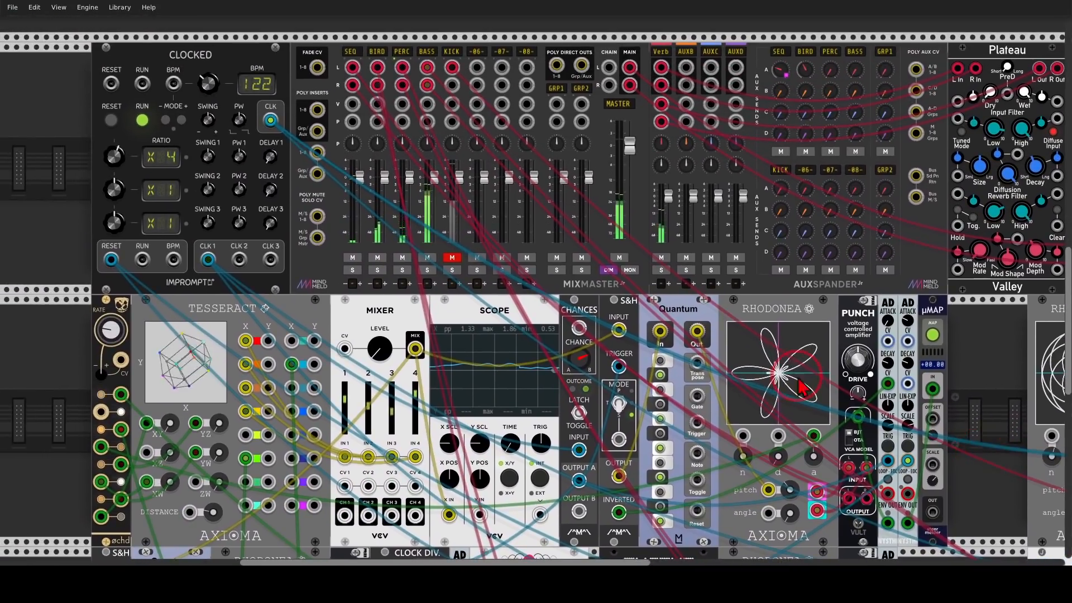
left_click_drag(977, 391, 430, 288)
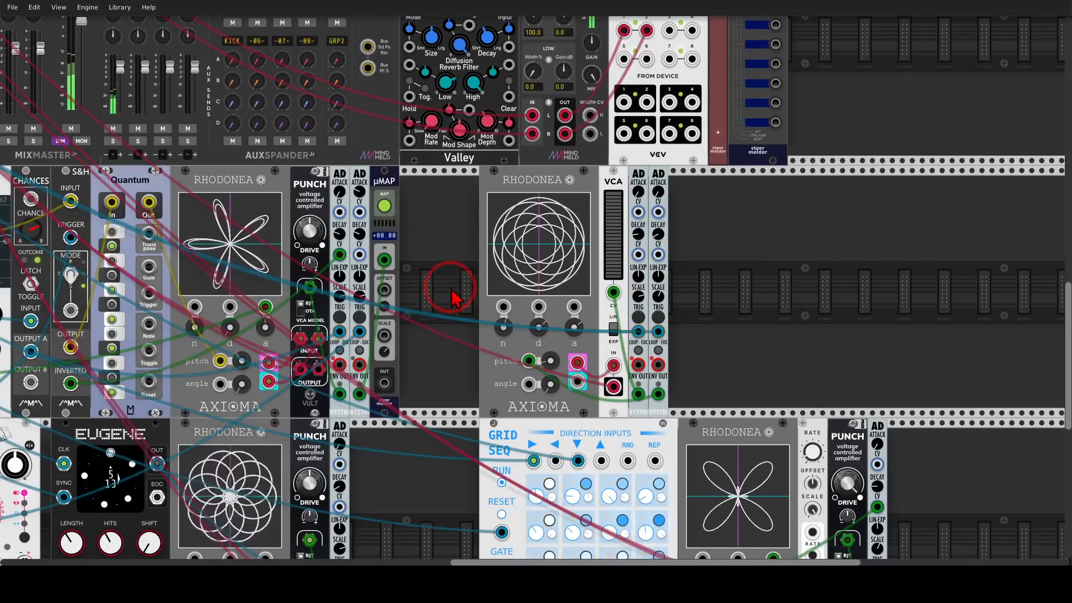
scroll(451, 289, "down", 5)
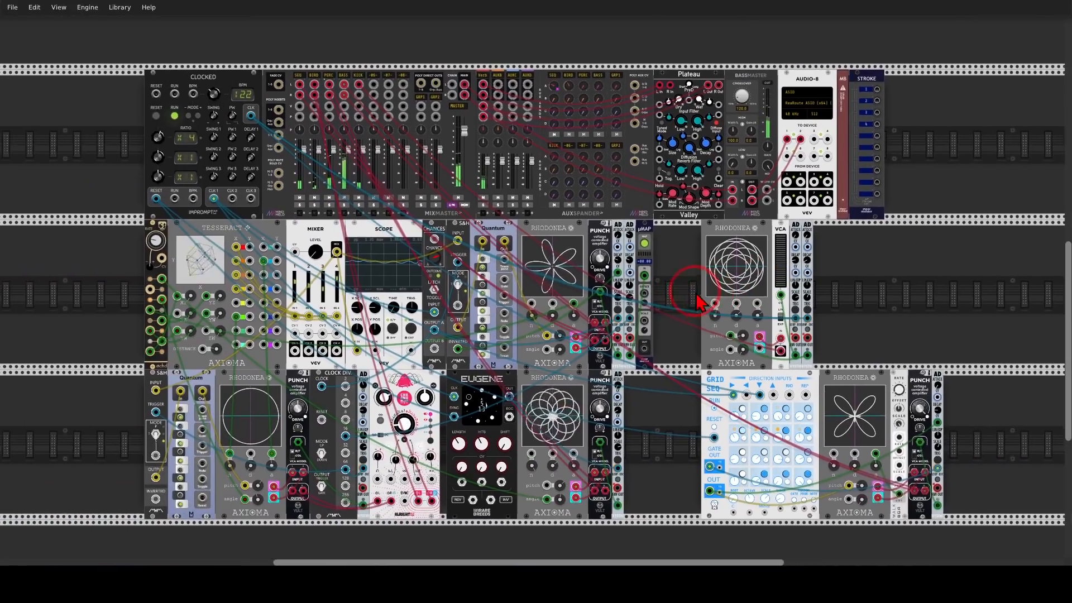
left_click_drag(696, 293, 700, 271)
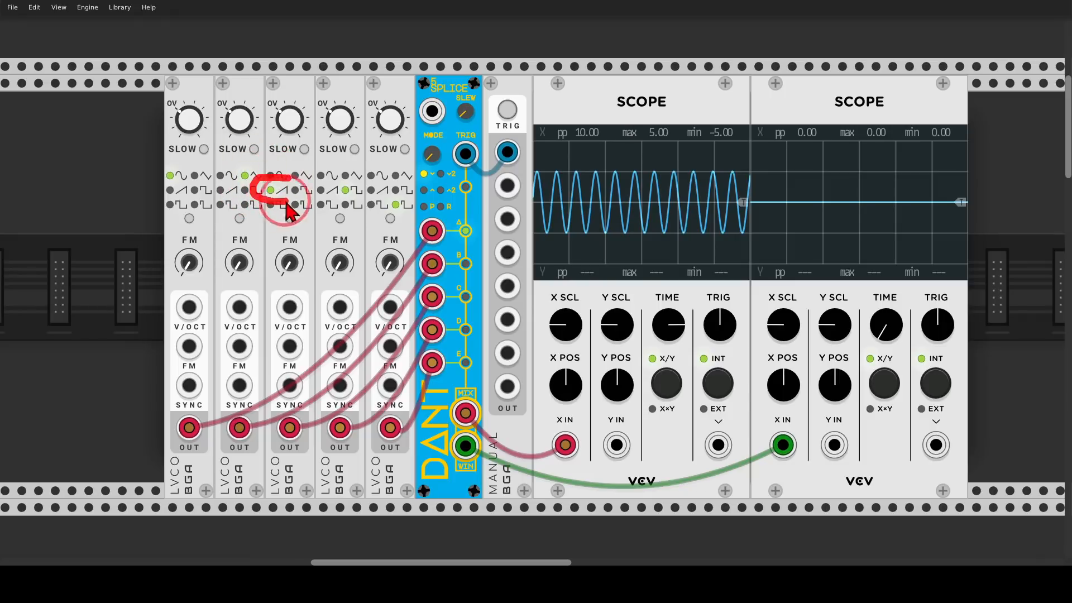
Send four manual triggers to the 5 Splice to step from input A through to input E
mouse_move(356, 190)
left_mouse_down()
mouse_move(414, 217)
mouse_move(411, 197)
left_mouse_up()
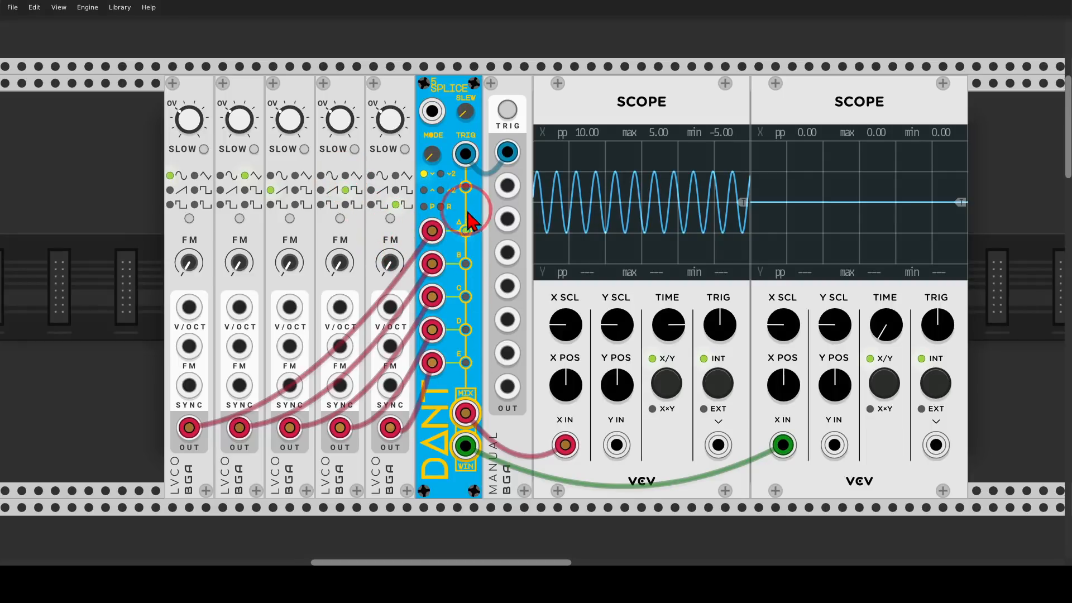
mouse_move(720, 137)
left_mouse_down()
mouse_move(517, 167)
mouse_move(788, 237)
left_mouse_up()
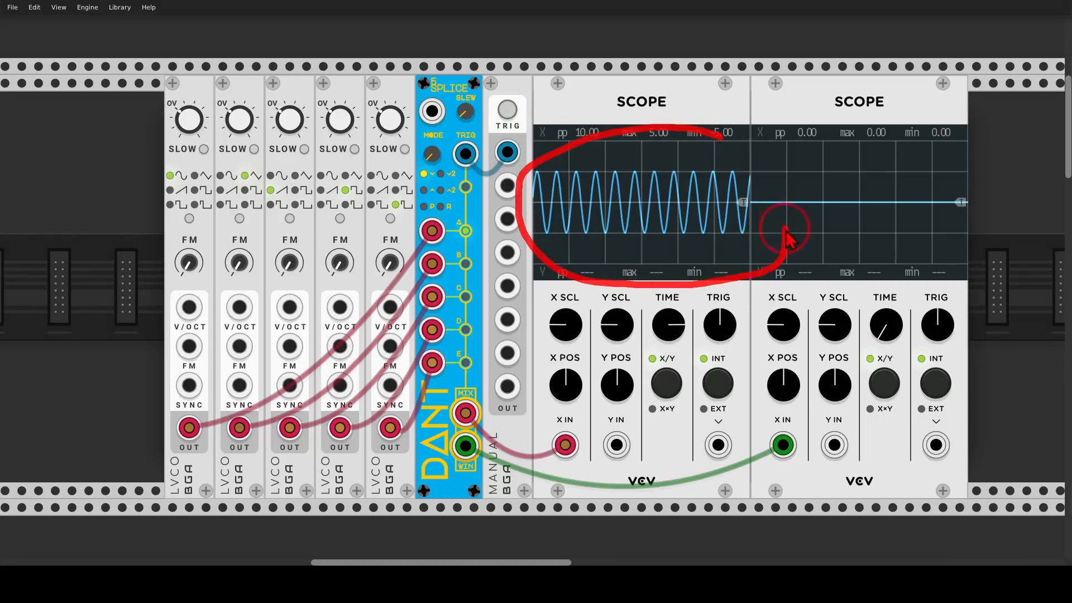
left_click(513, 115)
left_click(512, 115)
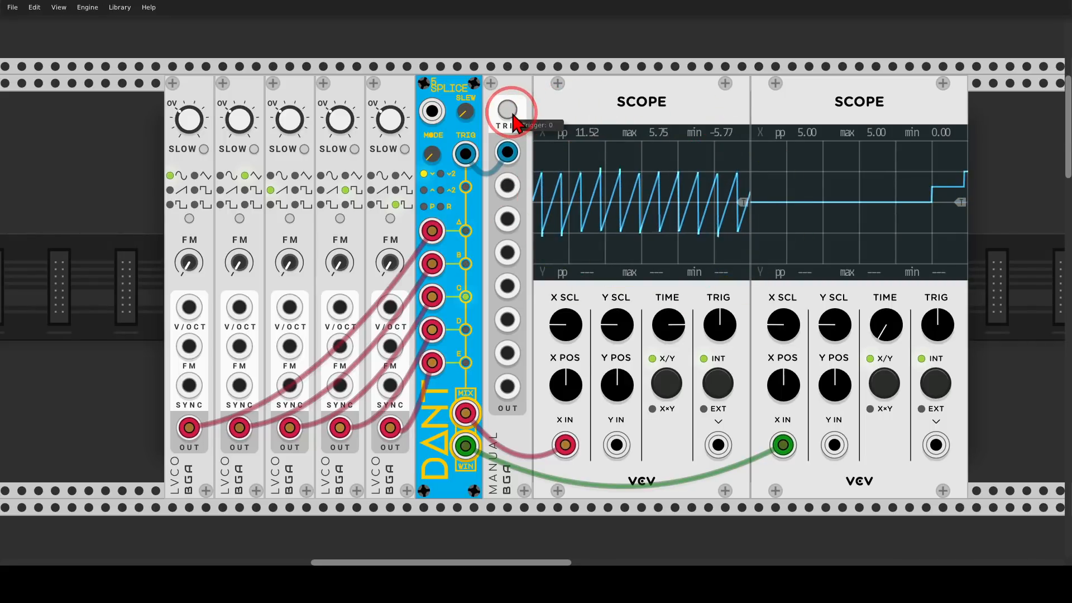
left_click(512, 116)
left_click(512, 116)
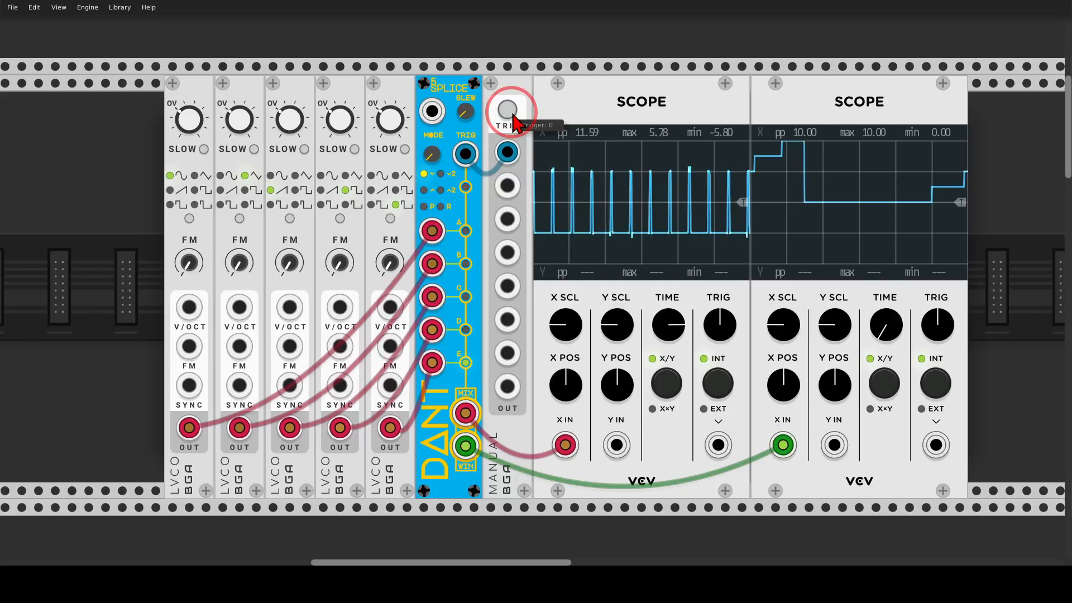
Check the WIN output's scope trace, and trigger the 5 Splice from input E through another full cycle to input A
mouse_move(953, 115)
left_mouse_down()
mouse_move(770, 143)
mouse_move(930, 291)
mouse_move(974, 144)
left_mouse_up()
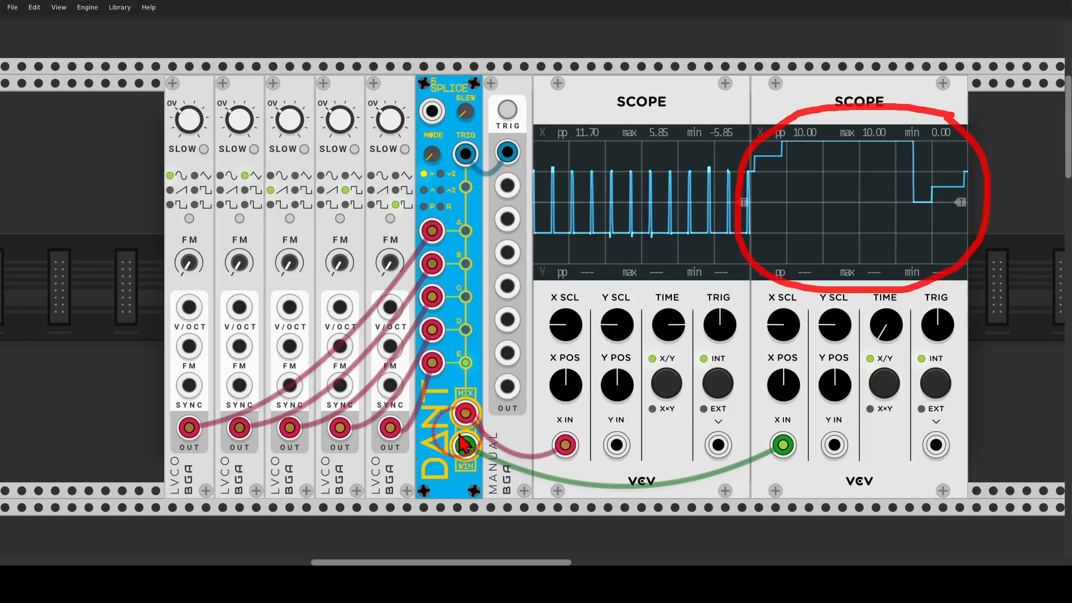
mouse_move(474, 431)
left_mouse_down()
mouse_move(447, 441)
mouse_move(455, 479)
mouse_move(486, 468)
mouse_move(491, 444)
left_mouse_up()
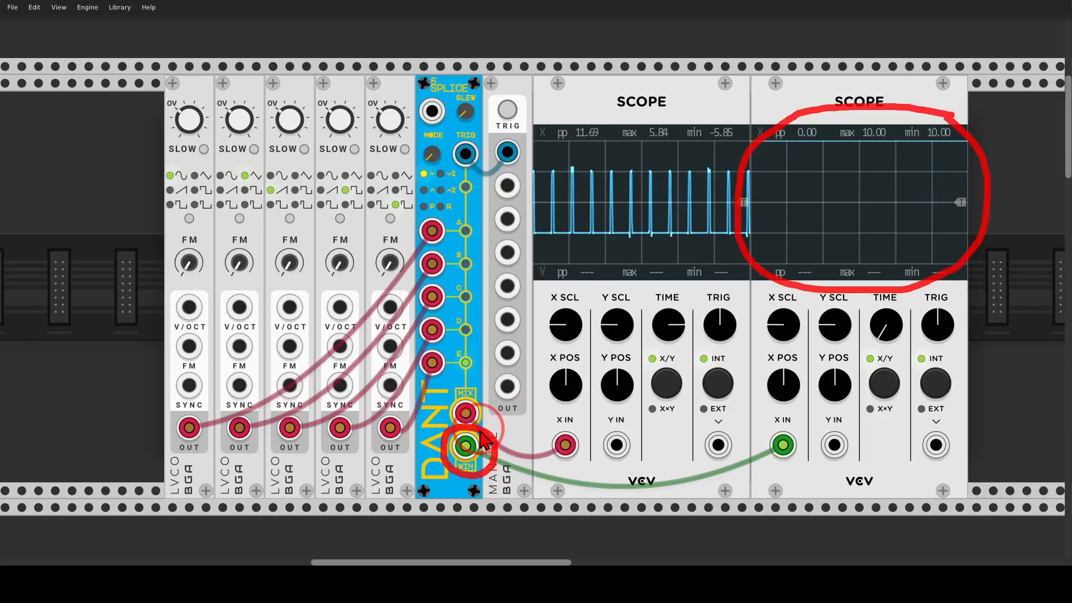
left_click(508, 110)
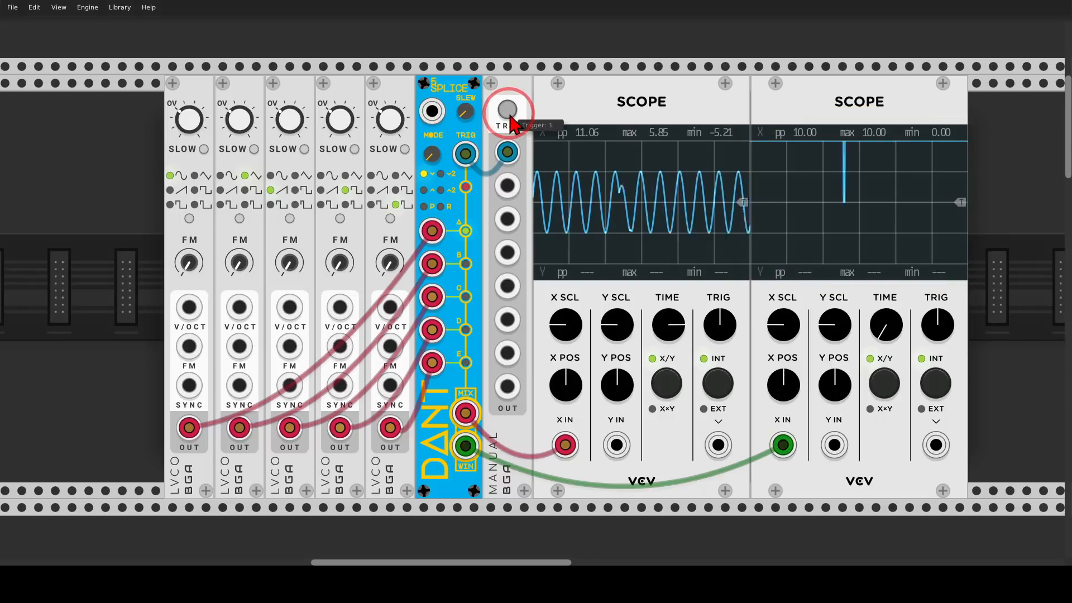
left_click(507, 108)
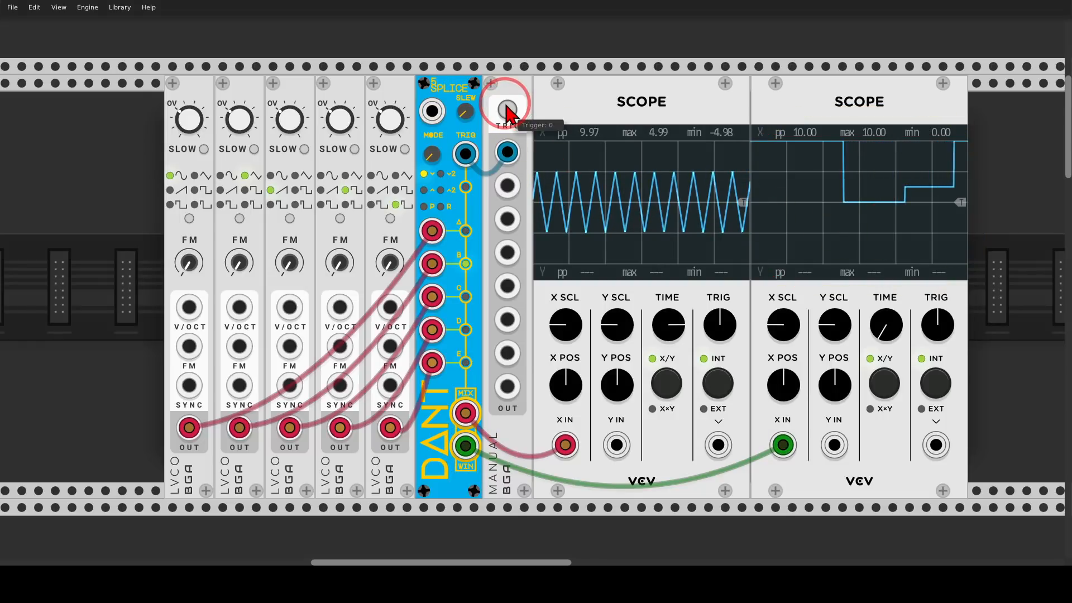
left_click(511, 115)
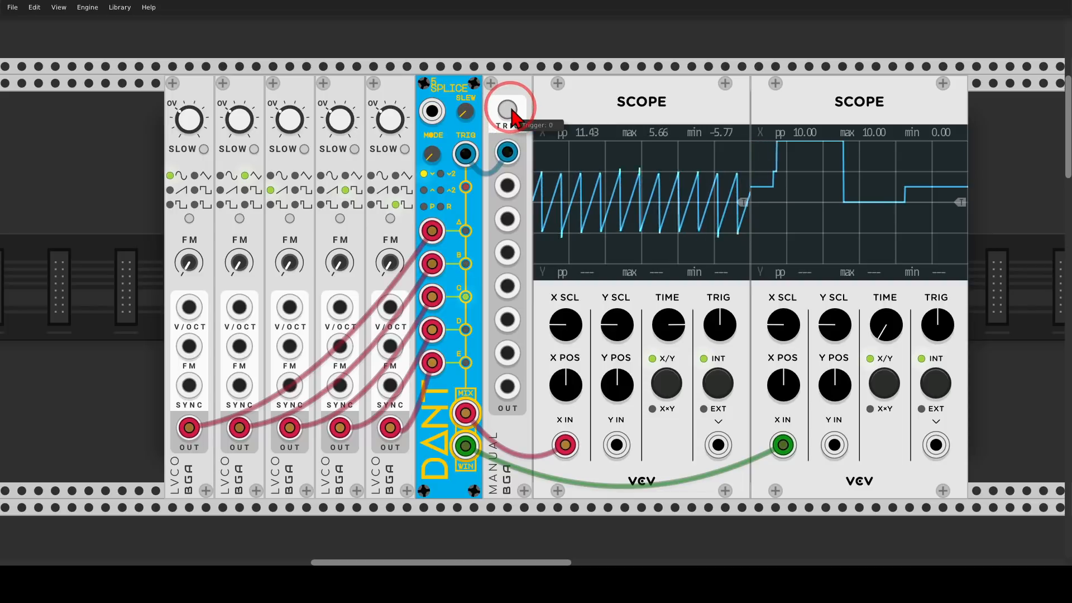
left_click(511, 112)
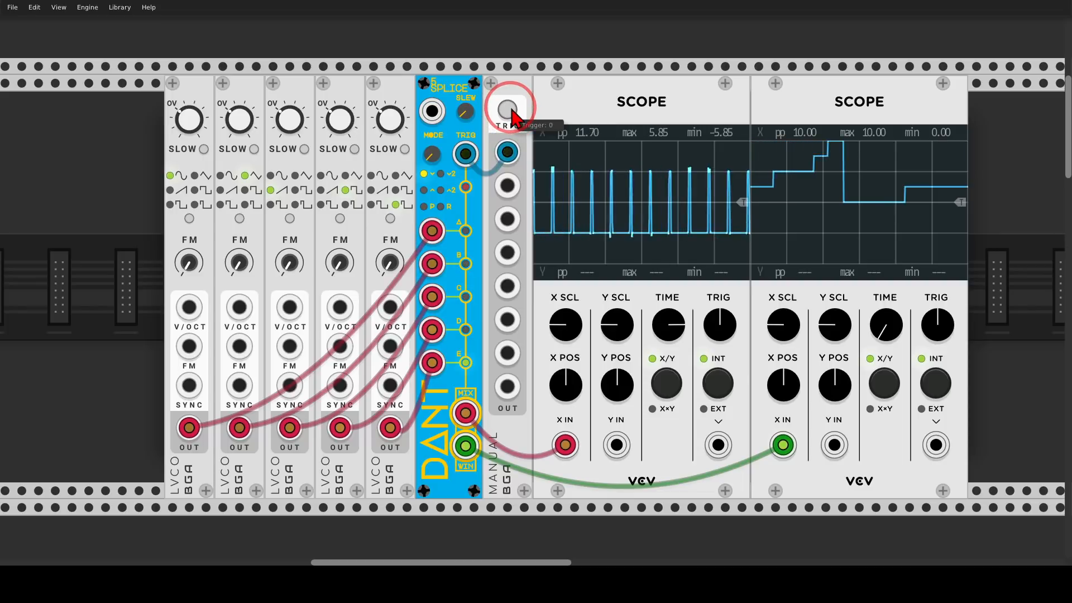
left_click(511, 114)
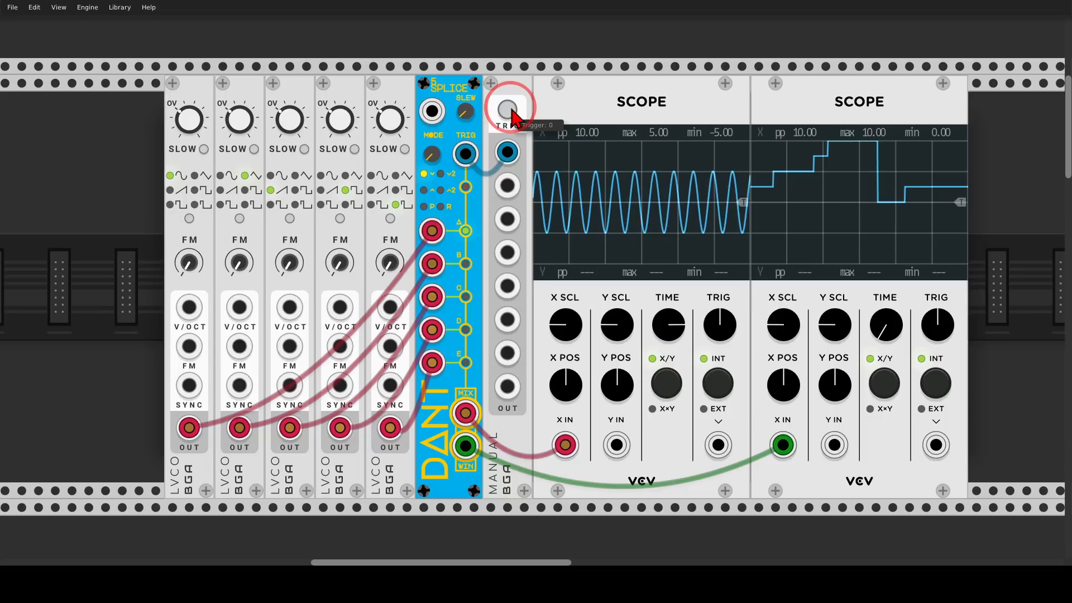
Set the 5 Splice's advance mode to 1.323 and trigger it repeatedly to advance two inputs at a time
left_click(435, 161)
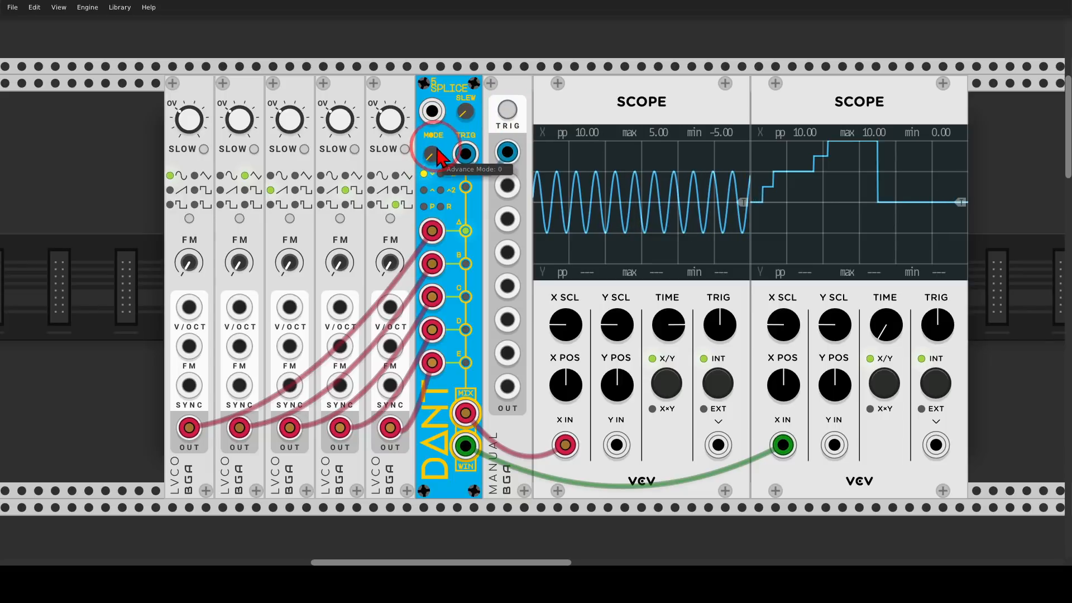
left_click_drag(439, 156, 535, 287)
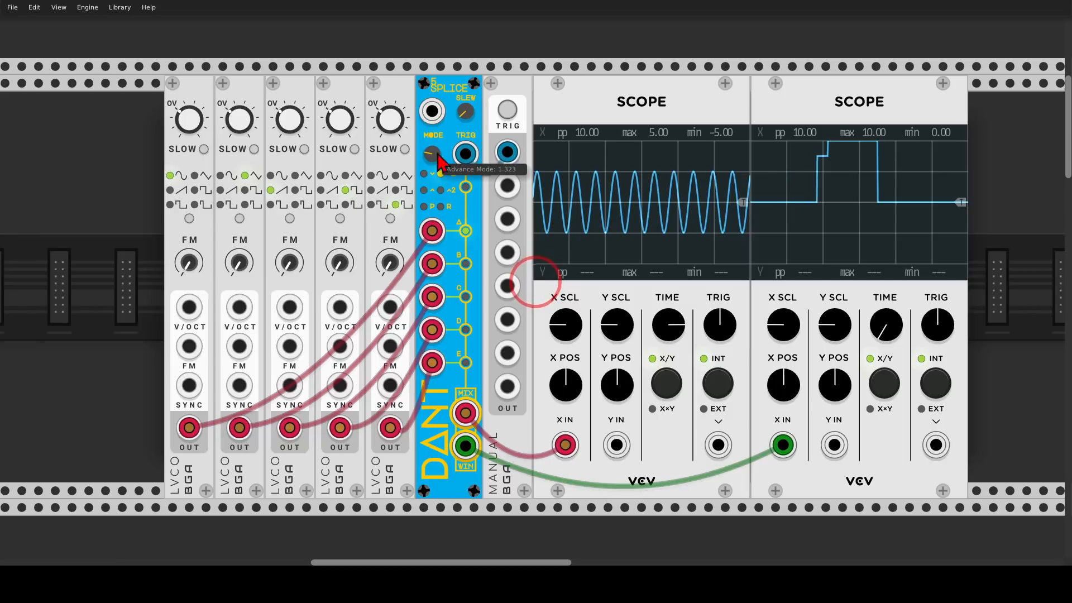
left_click_drag(507, 152, 466, 154)
left_click(509, 111)
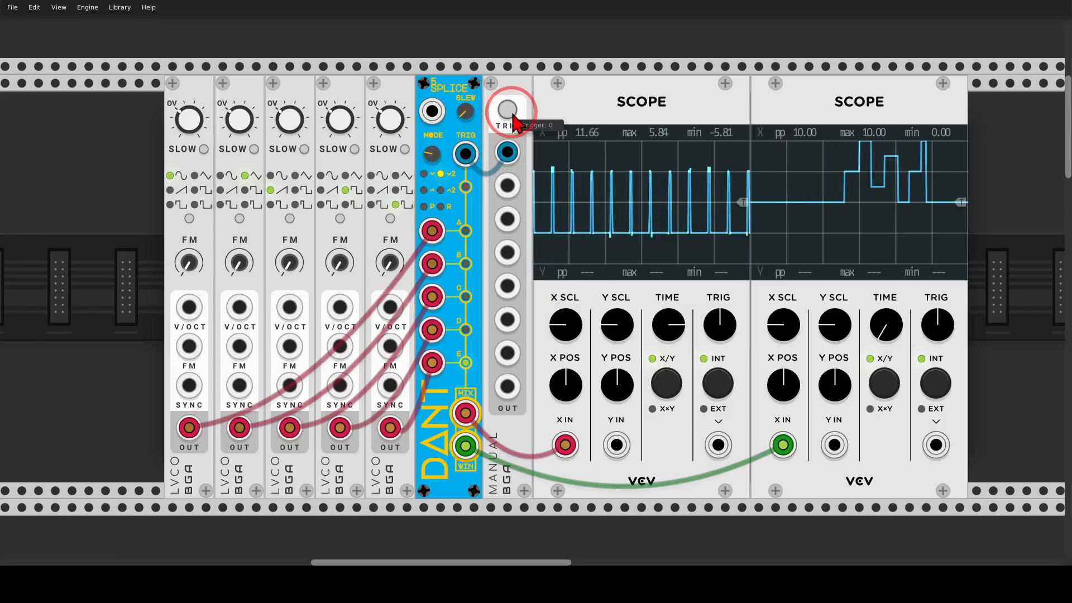
left_click(510, 111)
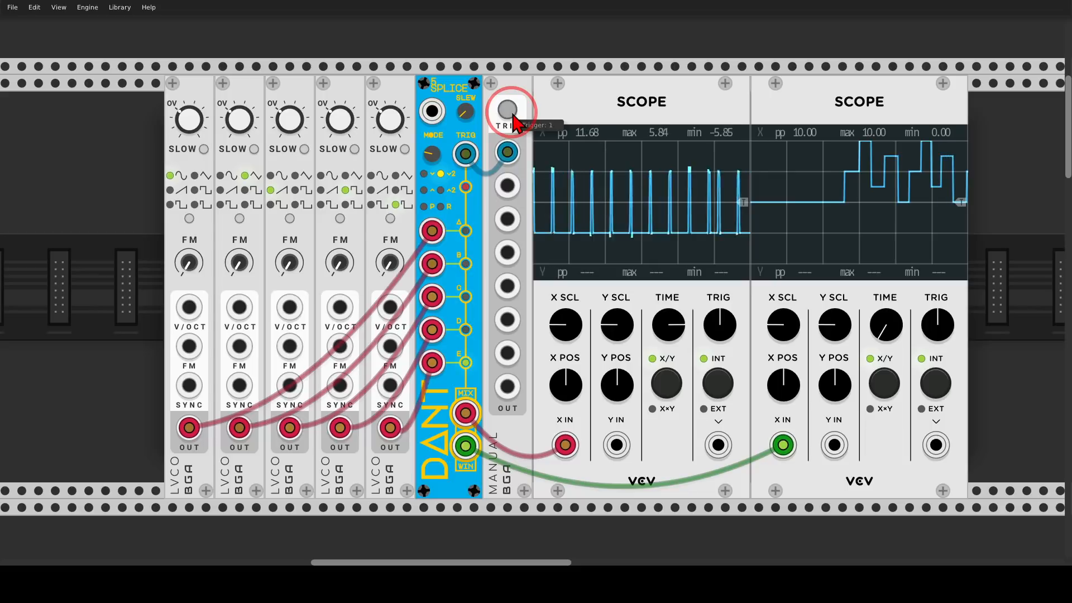
left_click(509, 110)
left_click(510, 110)
left_click(509, 110)
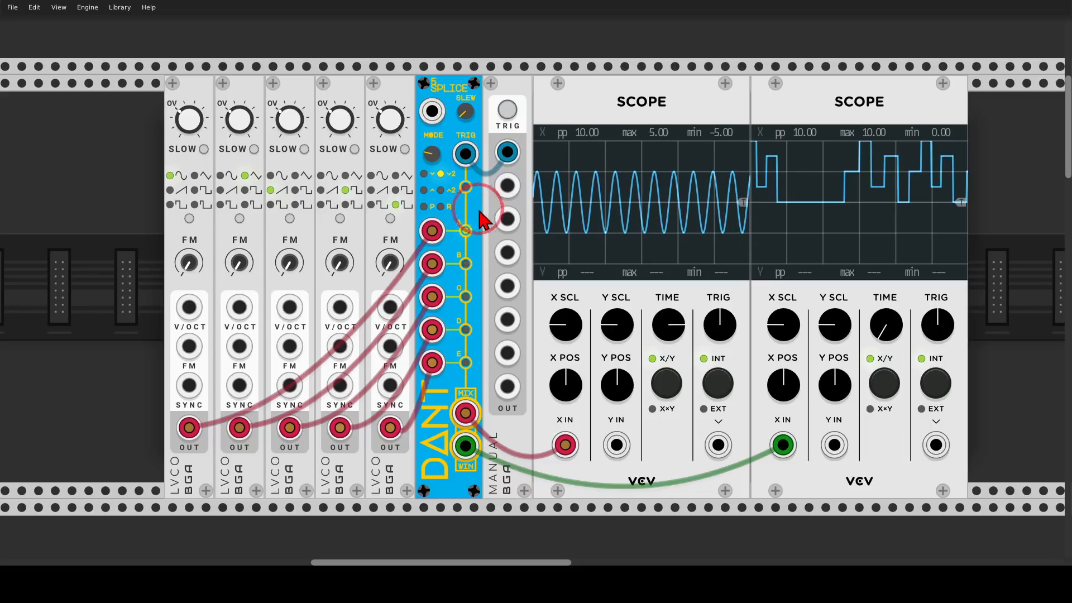
mouse_move(481, 217)
left_mouse_down()
mouse_move(464, 220)
mouse_move(455, 239)
mouse_move(474, 235)
left_mouse_up()
left_click_drag(471, 282, 456, 302)
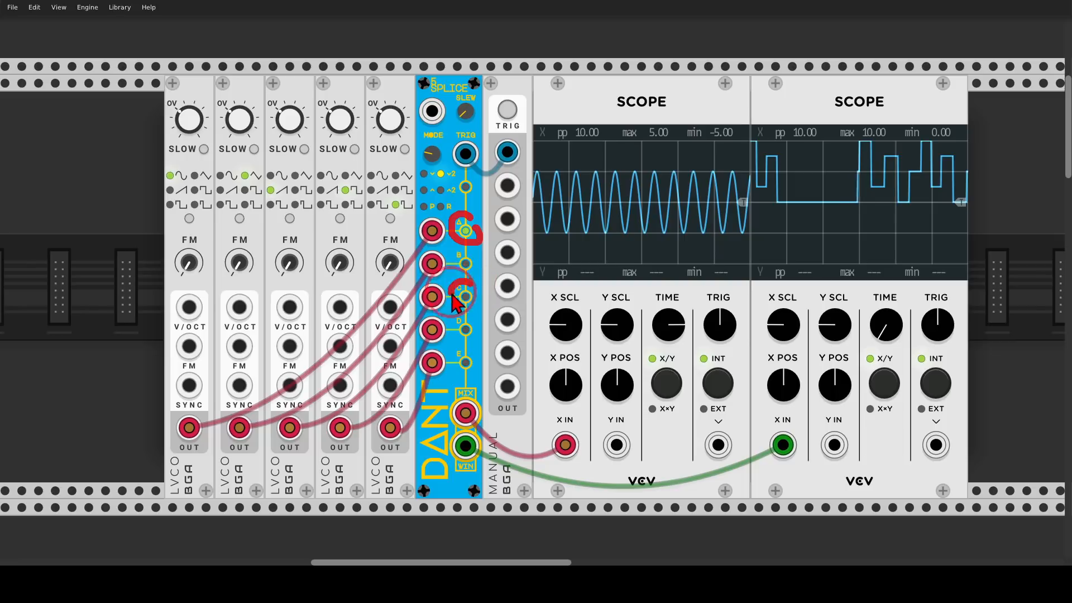
left_click(507, 115)
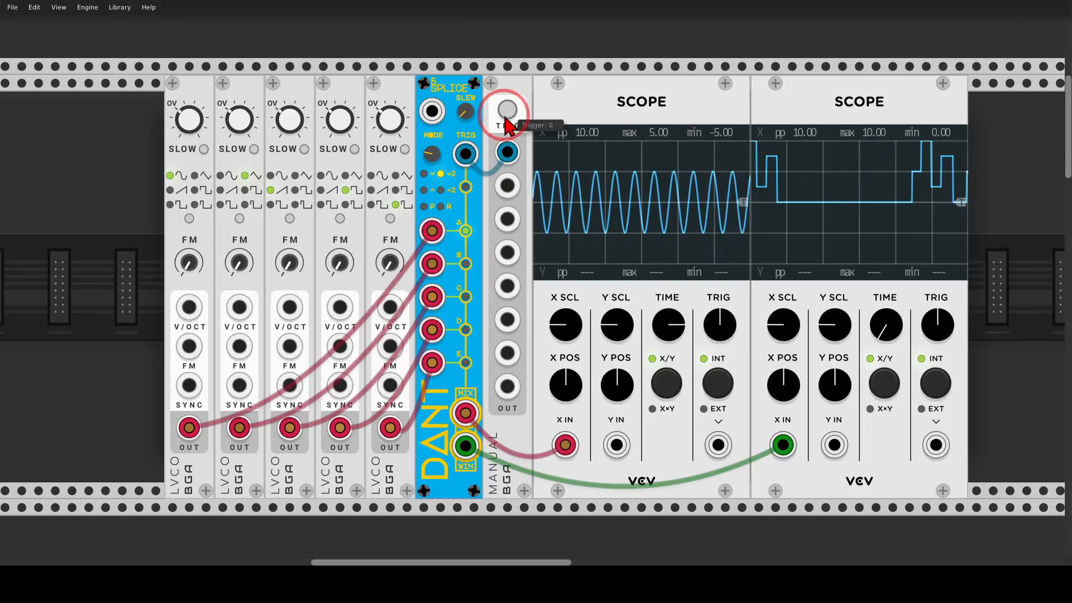
Trigger the 5 Splice in advance modes P (4.455) and R (5.625), and return the mode to 0
left_click(438, 154)
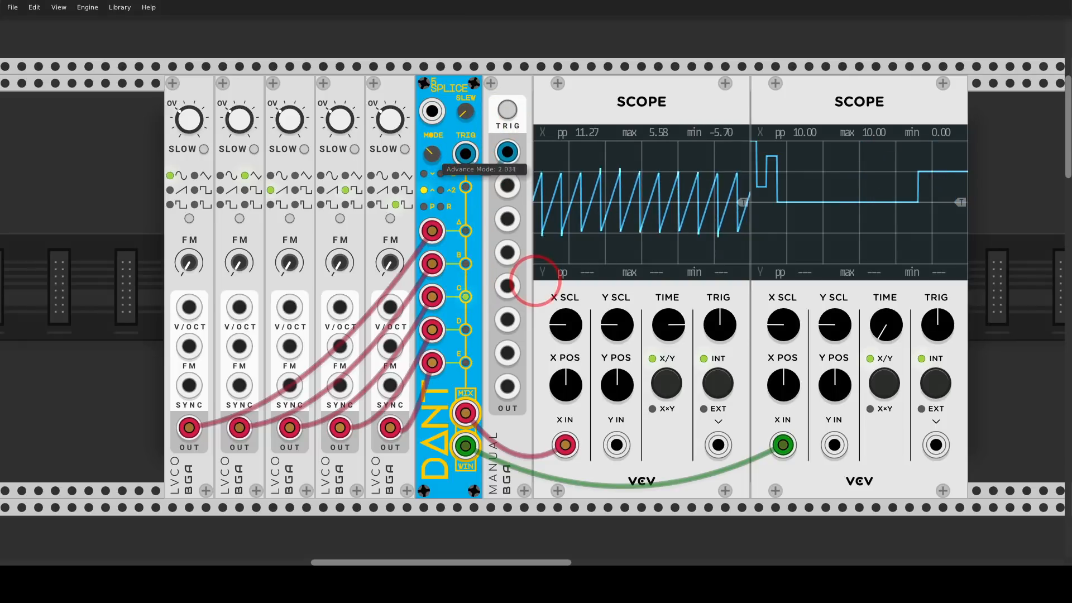
left_click_drag(535, 281, 535, 277)
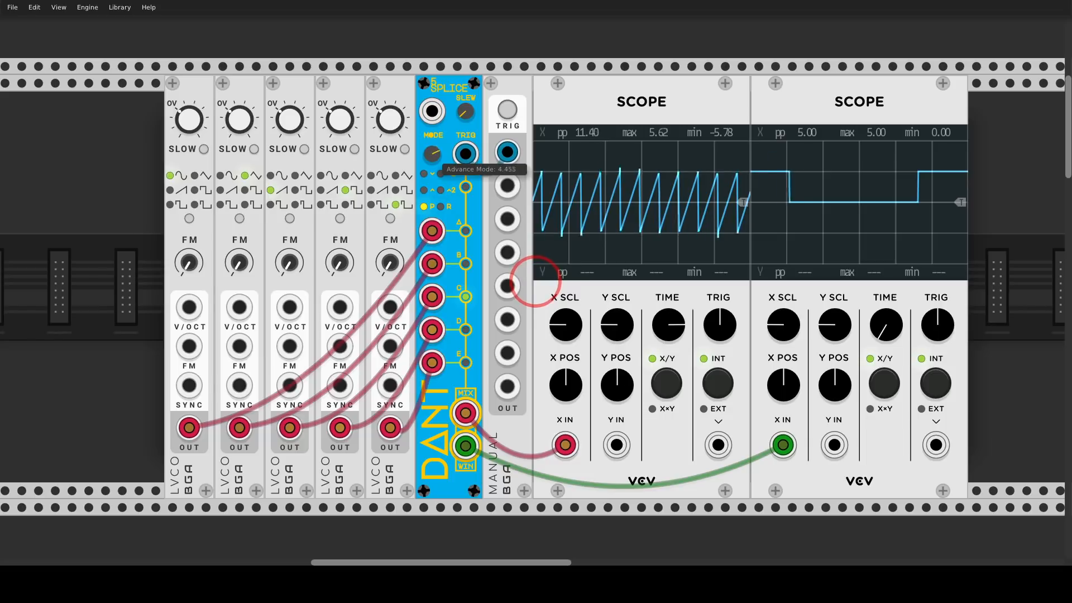
left_click(505, 111)
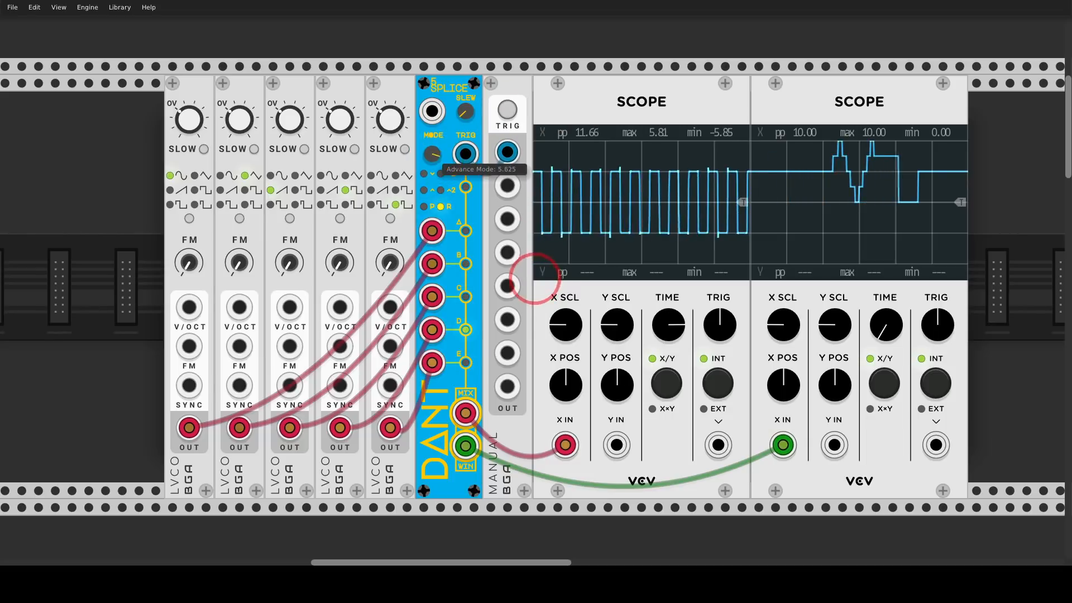
left_click(507, 112)
left_click(507, 111)
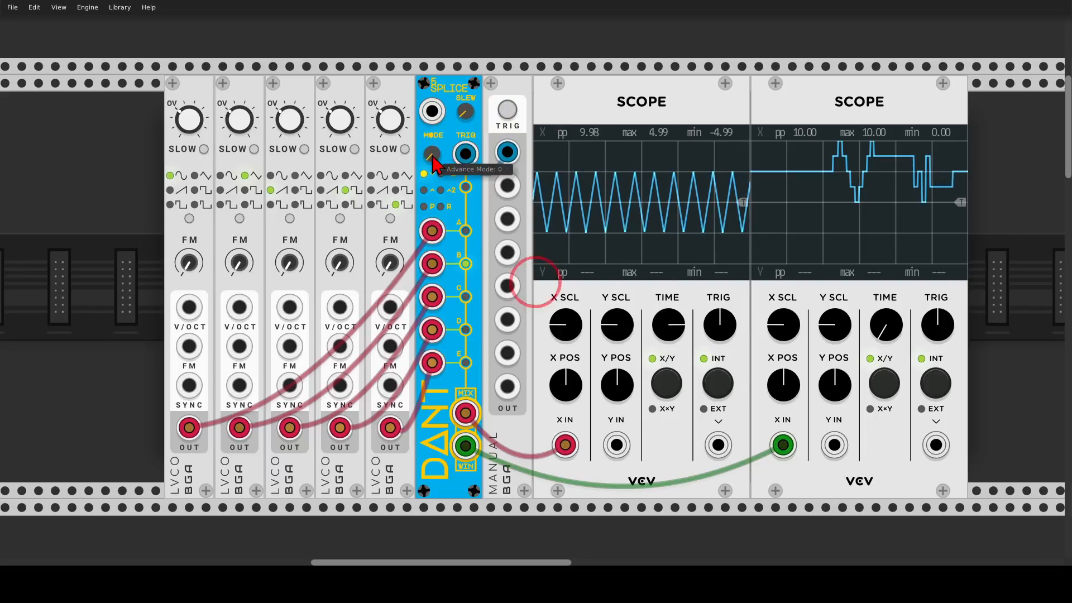
Raise the 5 Splice's slew to about mid-range and trigger it repeatedly while watching the crossfades on the first scope
left_click(466, 113)
left_click_drag(469, 122, 535, 277)
left_click(512, 135)
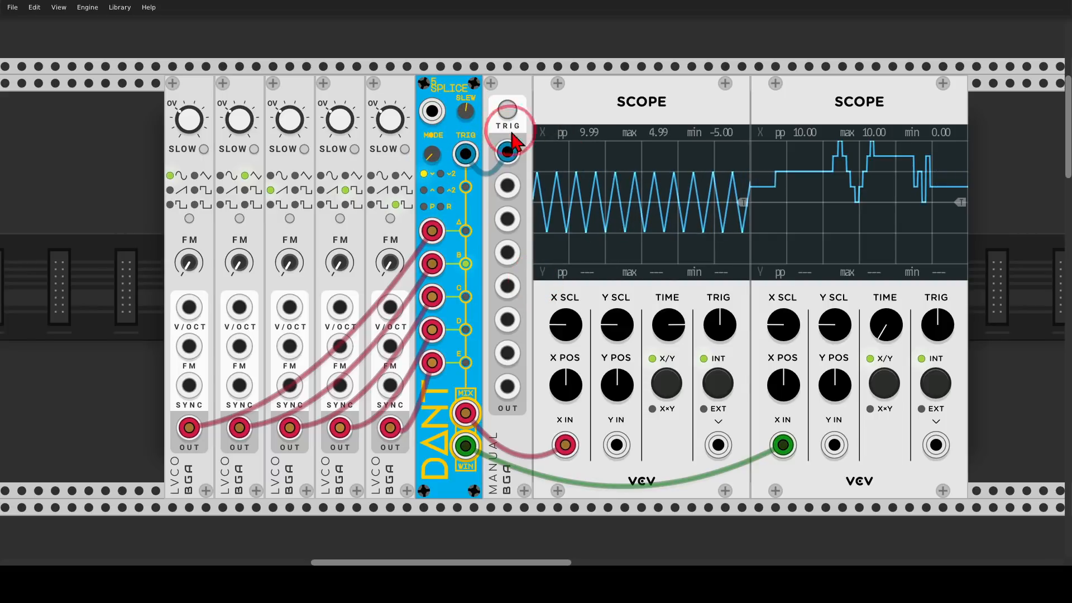
left_click_drag(517, 194, 760, 244)
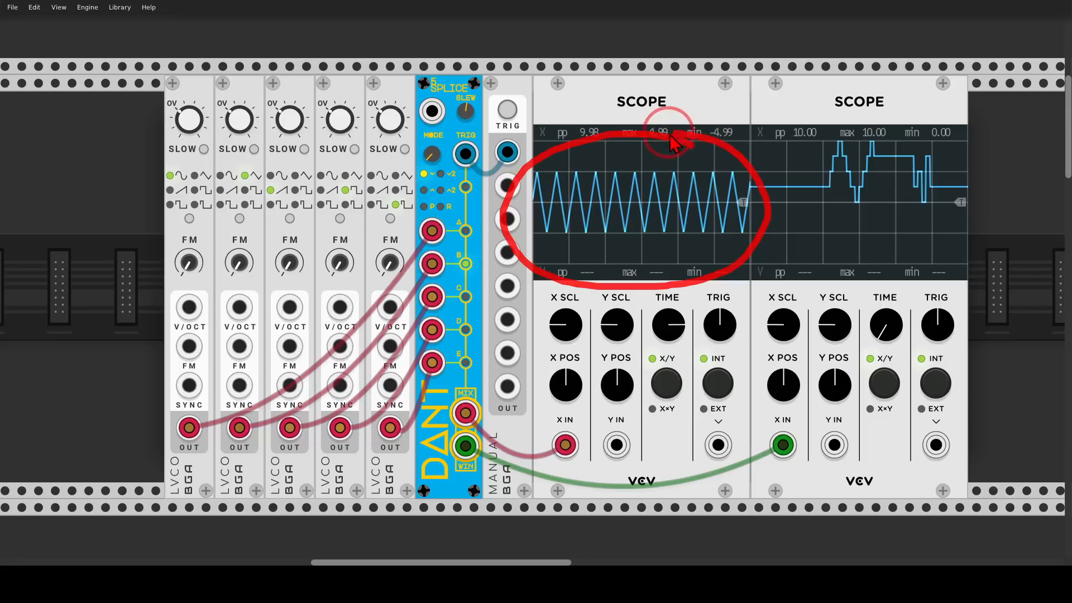
left_click(507, 110)
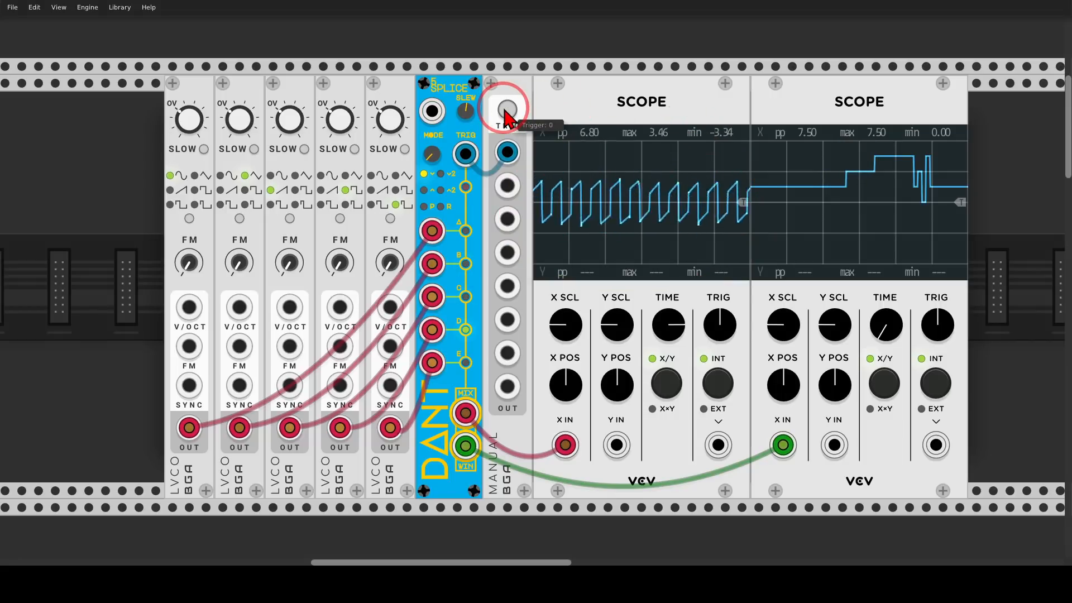
left_click(507, 110)
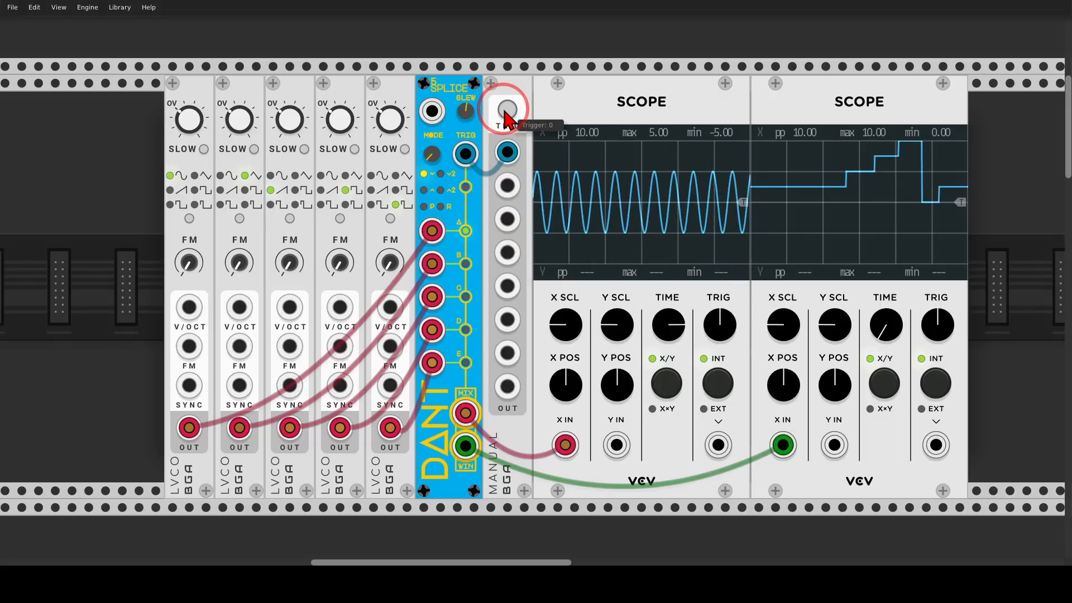
left_click(507, 110)
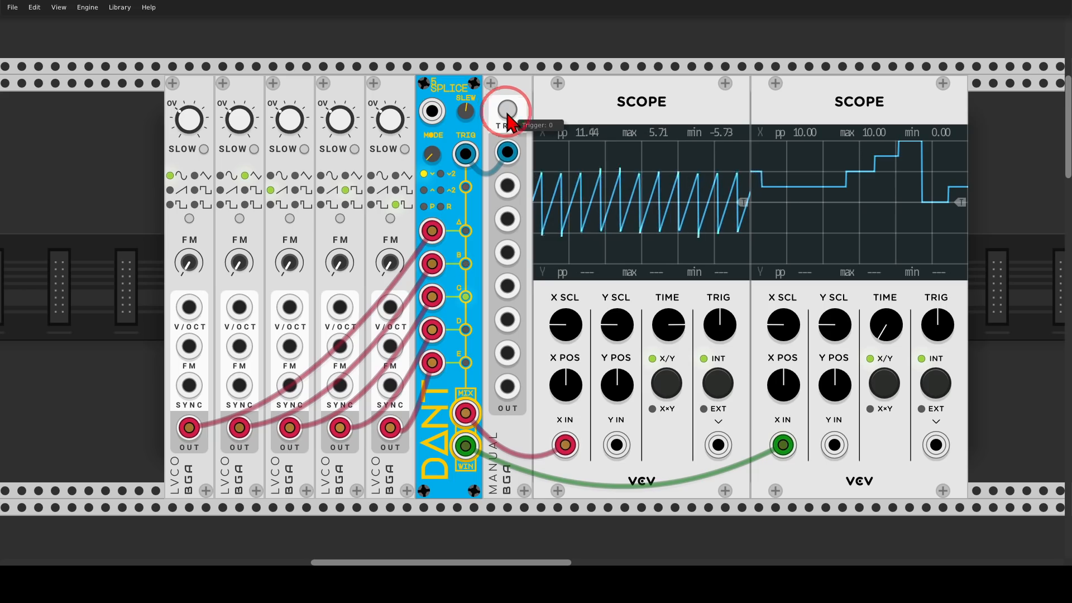
Go to the larger patch below the demo rack and examine its Clocked, MixMaster and Grid Seq modules
scroll(426, 207, "down", 5)
scroll(424, 210, "down", 12)
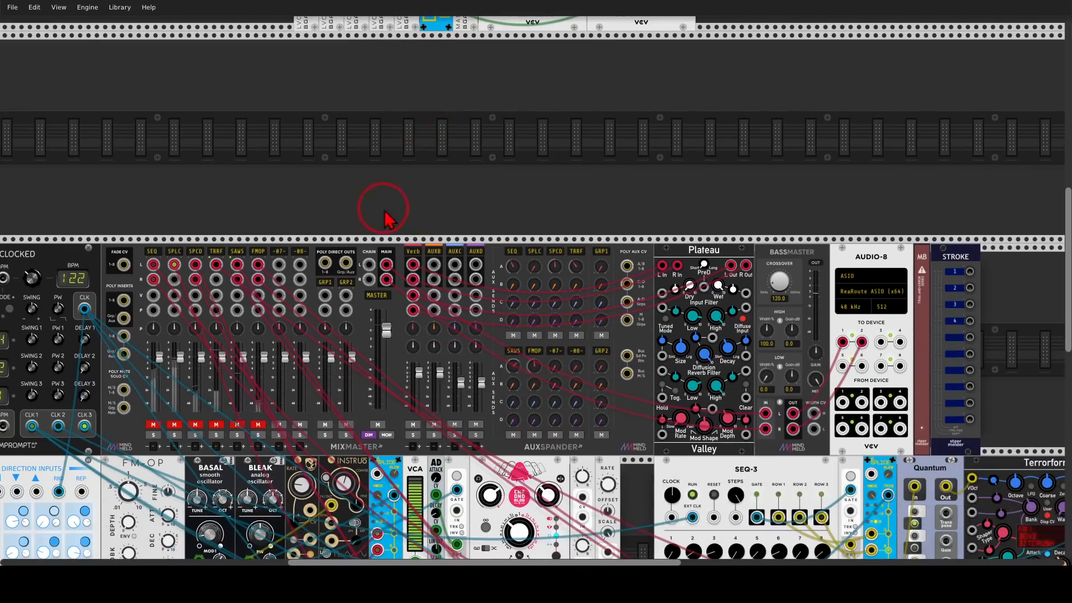
left_click_drag(406, 191, 776, 20)
left_click_drag(708, 79, 621, 13)
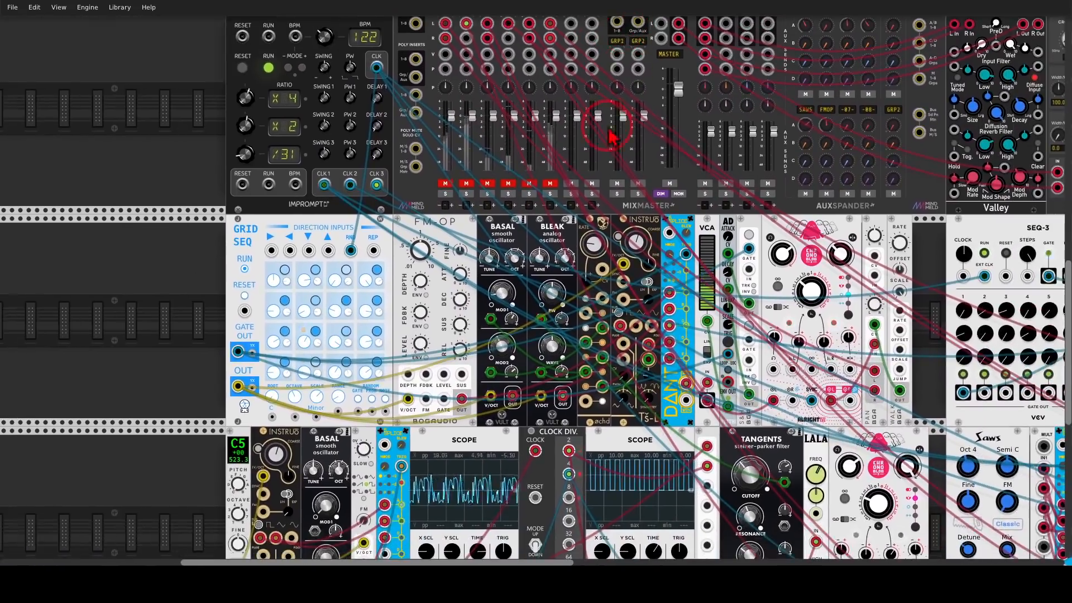
Unmute the SEQ channel on the MixMaster
left_click(446, 184)
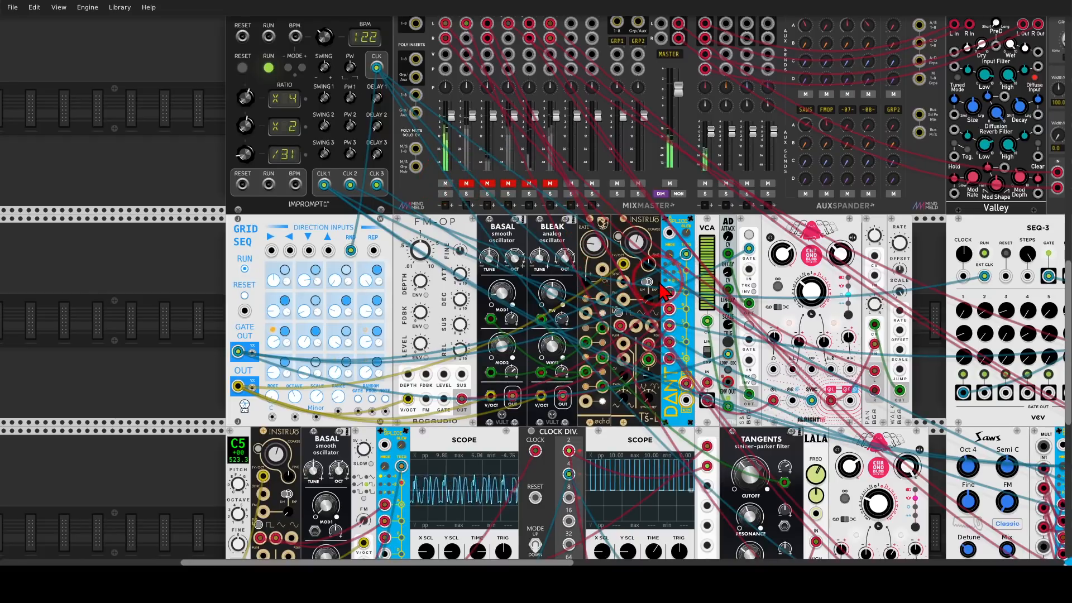
scroll(661, 279, "up", 2)
scroll(664, 230, "down", 2)
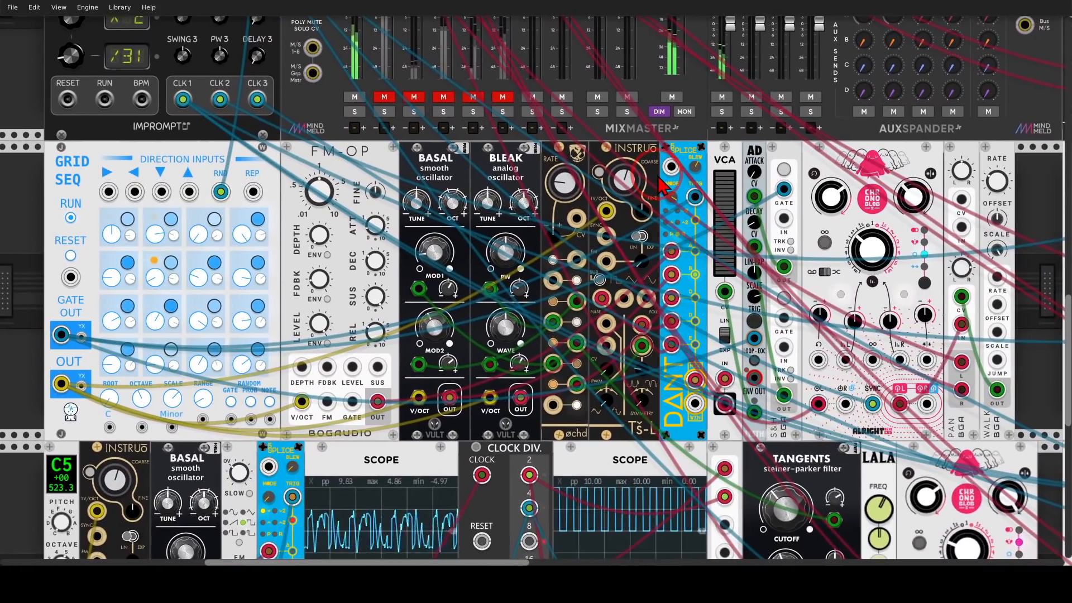
Examine the Grid Seq voice, from the sequencer through the FM-OP, Basal, Bleak and Instruo oscillators to the 5 Splice
left_click(250, 157)
left_click(78, 143)
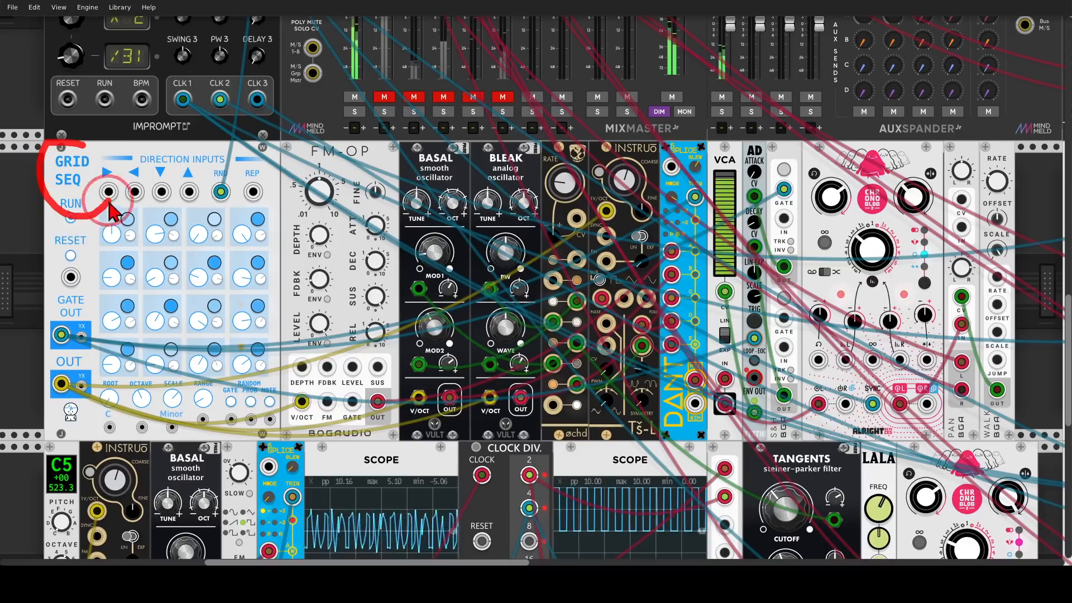
left_click_drag(102, 158, 297, 155)
mouse_move(272, 138)
left_mouse_down()
mouse_move(316, 150)
mouse_move(291, 166)
left_mouse_up()
mouse_move(447, 141)
left_mouse_down()
mouse_move(403, 154)
mouse_move(464, 178)
mouse_move(444, 139)
left_mouse_up()
mouse_move(522, 146)
left_mouse_down()
mouse_move(525, 197)
mouse_move(531, 146)
left_mouse_up()
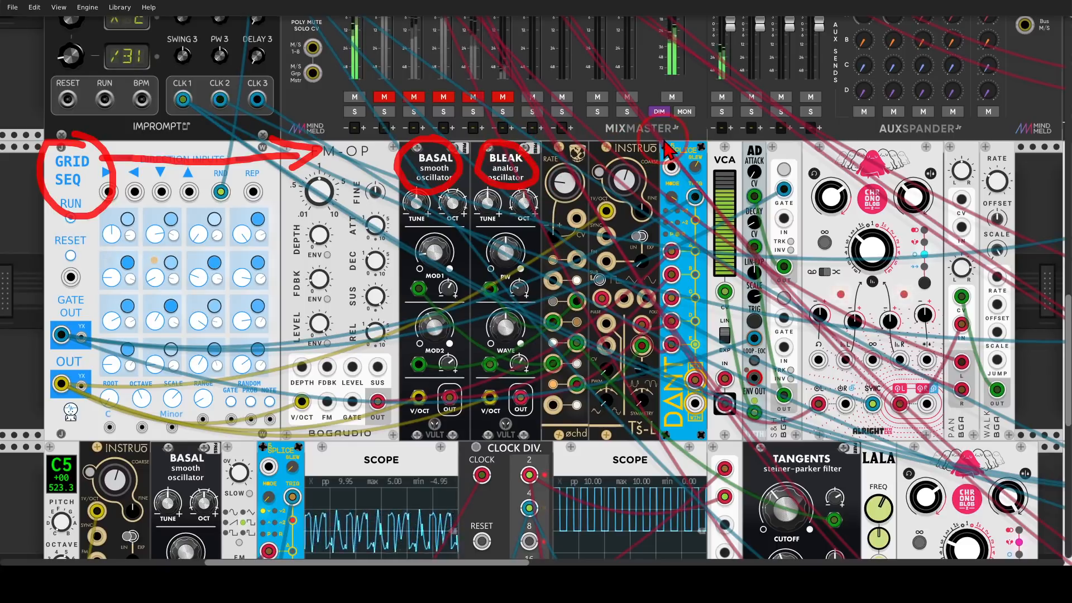
mouse_move(667, 159)
left_mouse_down()
mouse_move(609, 134)
mouse_move(670, 179)
mouse_move(631, 134)
left_mouse_up()
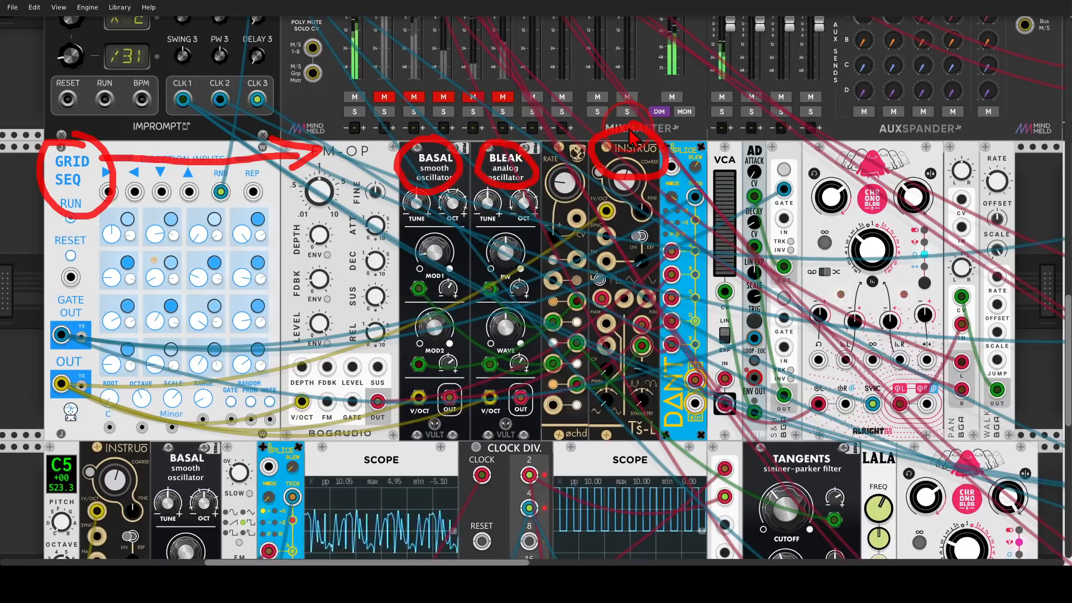
key("Escape")
mouse_move(683, 243)
left_mouse_down()
mouse_move(641, 234)
mouse_move(608, 268)
mouse_move(614, 341)
mouse_move(648, 335)
mouse_move(659, 257)
mouse_move(643, 226)
left_mouse_up()
left_click_drag(584, 119, 572, 148)
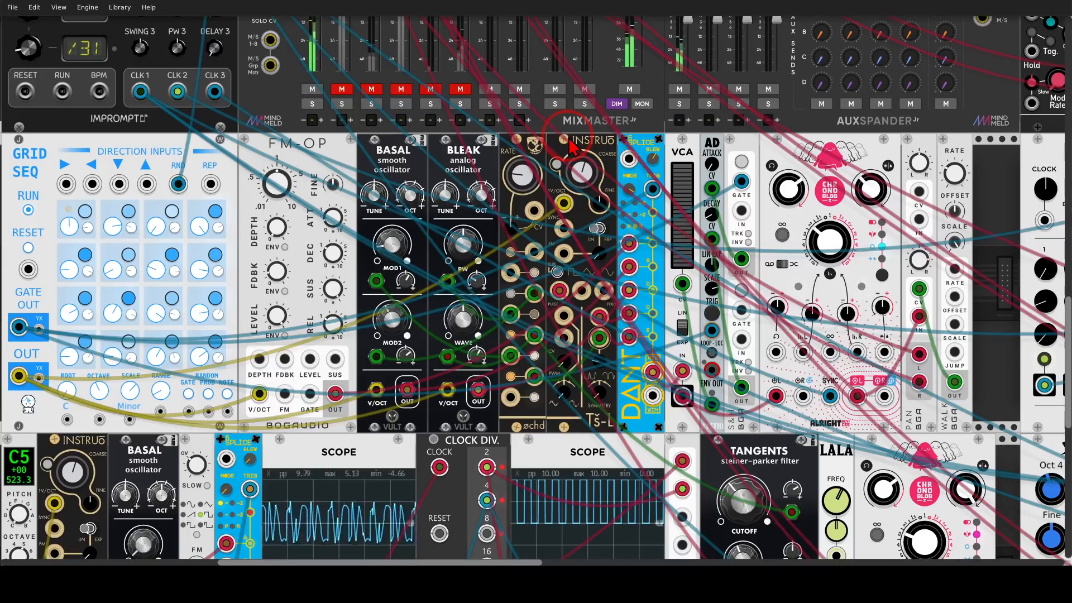
scroll(572, 150, "right", 3)
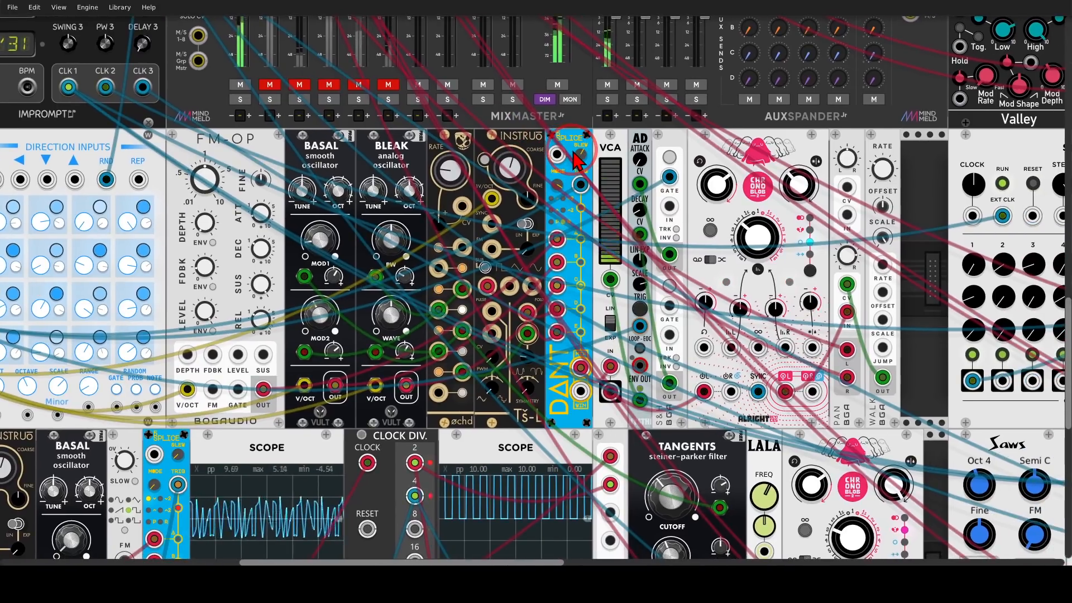
mouse_move(587, 170)
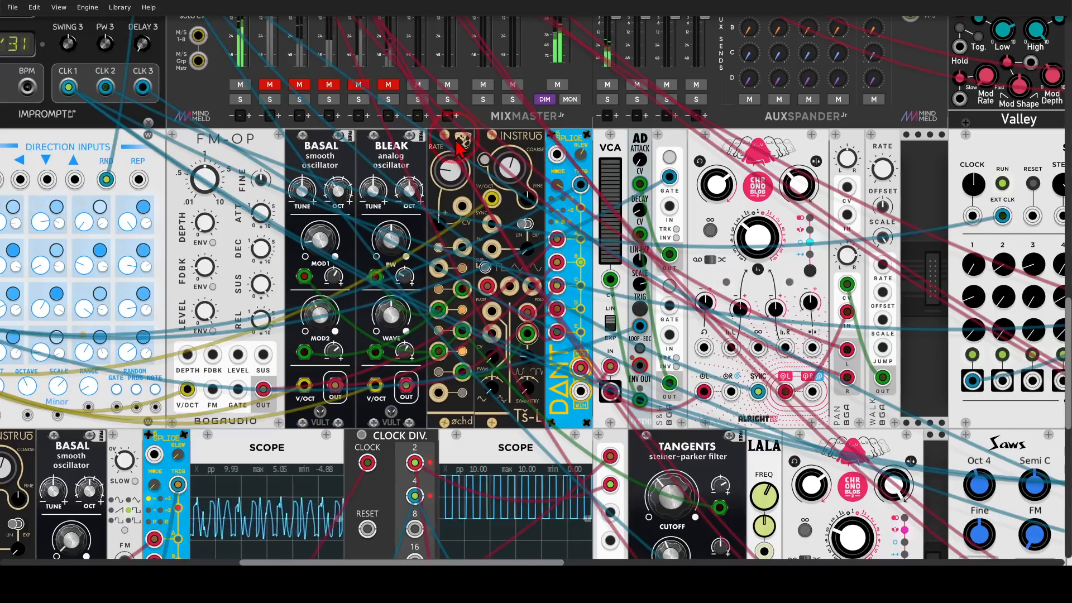
Unmute the SPLC channel on the MixMaster
scroll(413, 148, "up", 5)
scroll(414, 147, "left", 3)
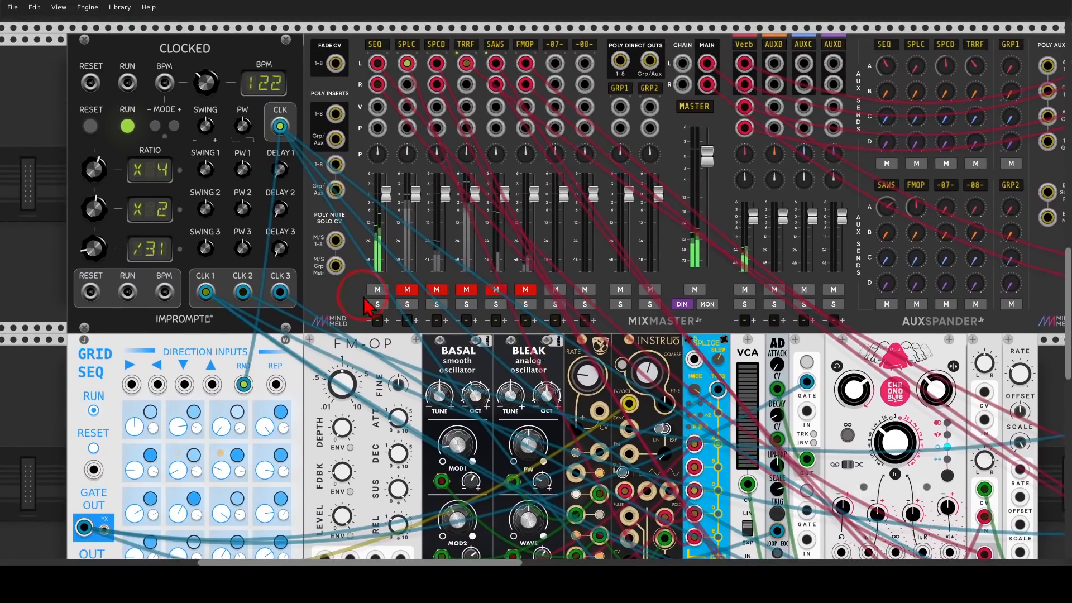
scroll(410, 300, "down", 7)
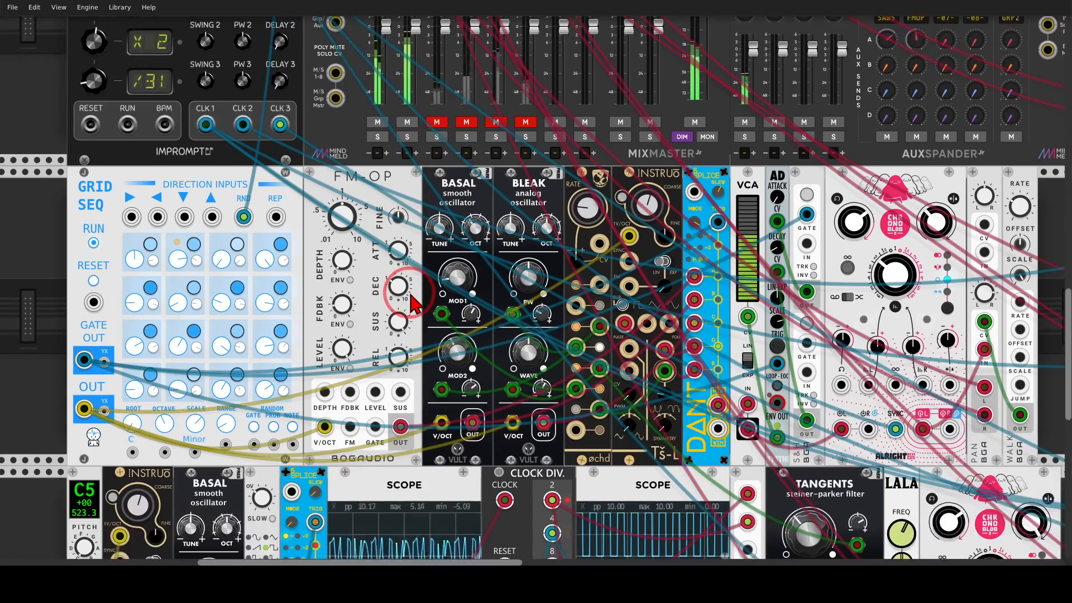
Examine the lower 5 Splice, its Instruo and Basal oscillator inputs, and the spliced waveform on the adjacent scope
left_click_drag(413, 301, 609, 187)
scroll(469, 245, "up", 2)
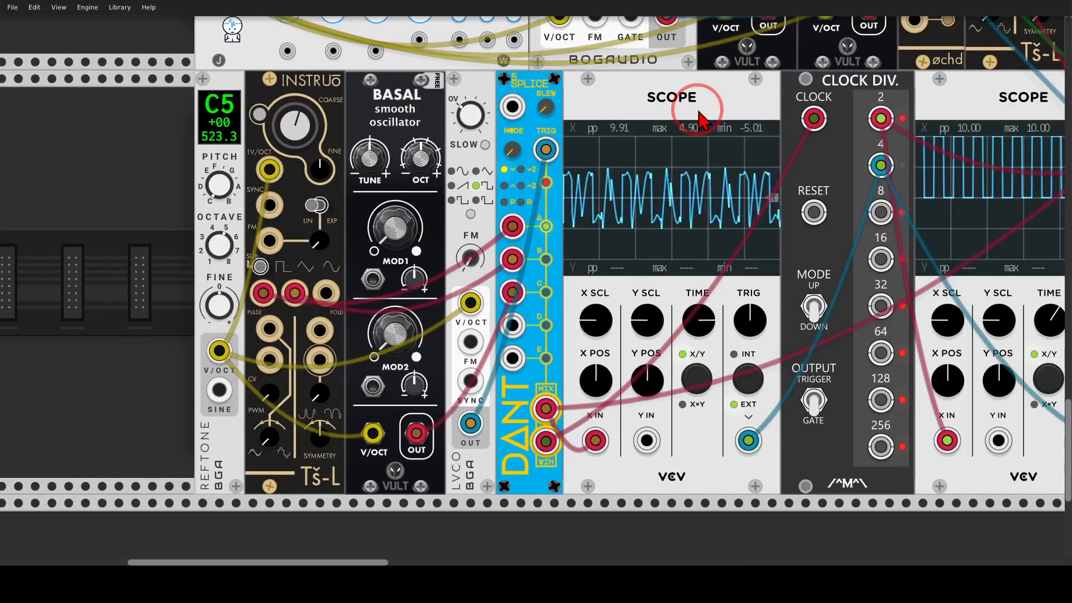
mouse_move(292, 279)
left_mouse_down()
mouse_move(284, 296)
mouse_move(269, 283)
mouse_move(300, 296)
left_mouse_up()
left_click_drag(297, 299, 410, 419)
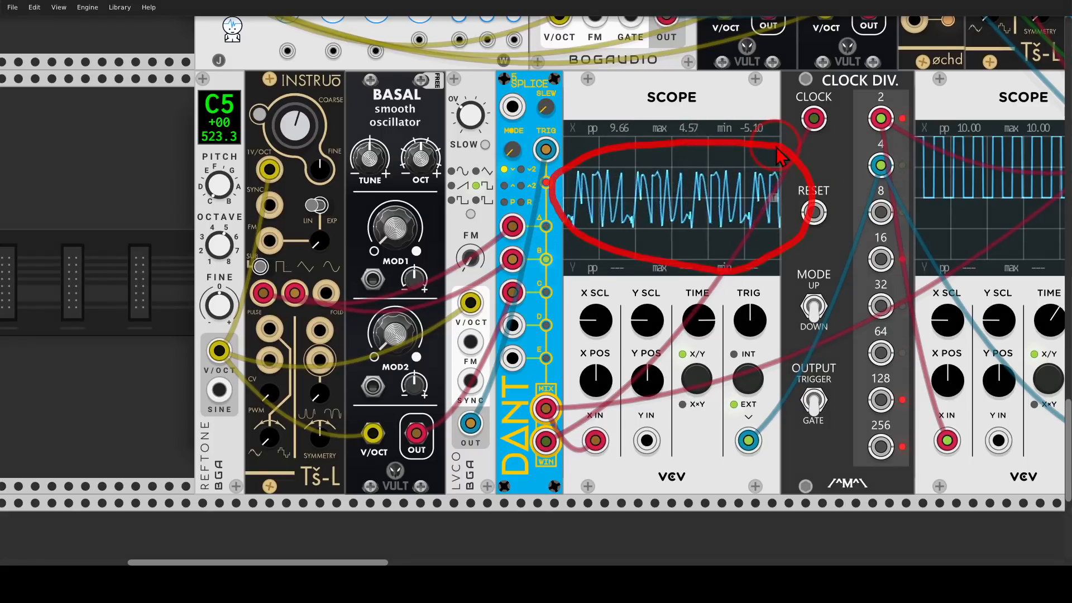
Sweep the frequency of the LVCO triggering the lower 5 Splice up to 316.76 Hz and return it to about 260.25 Hz
mouse_move(470, 115)
left_mouse_down()
mouse_move(539, 282)
mouse_move(470, 106)
left_mouse_up()
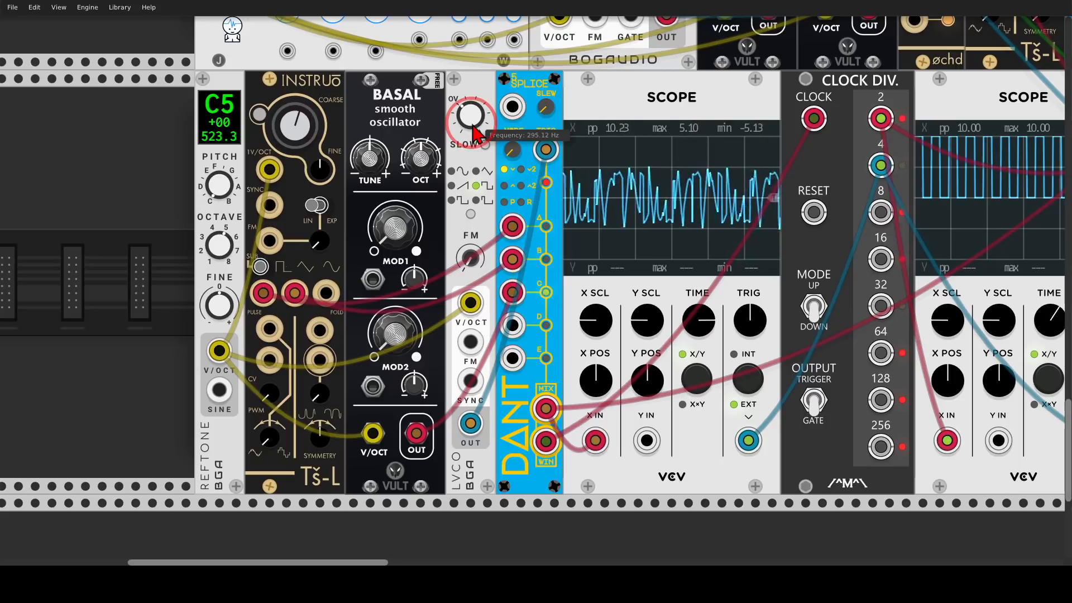
left_click_drag(471, 106, 470, 95)
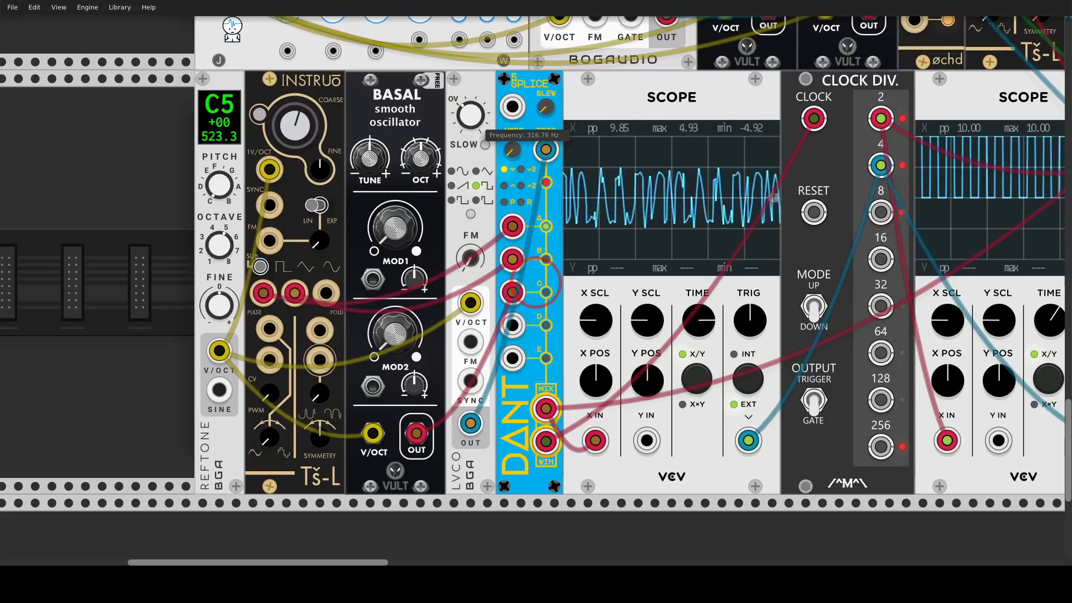
left_click_drag(470, 115, 470, 93)
double_click(470, 125)
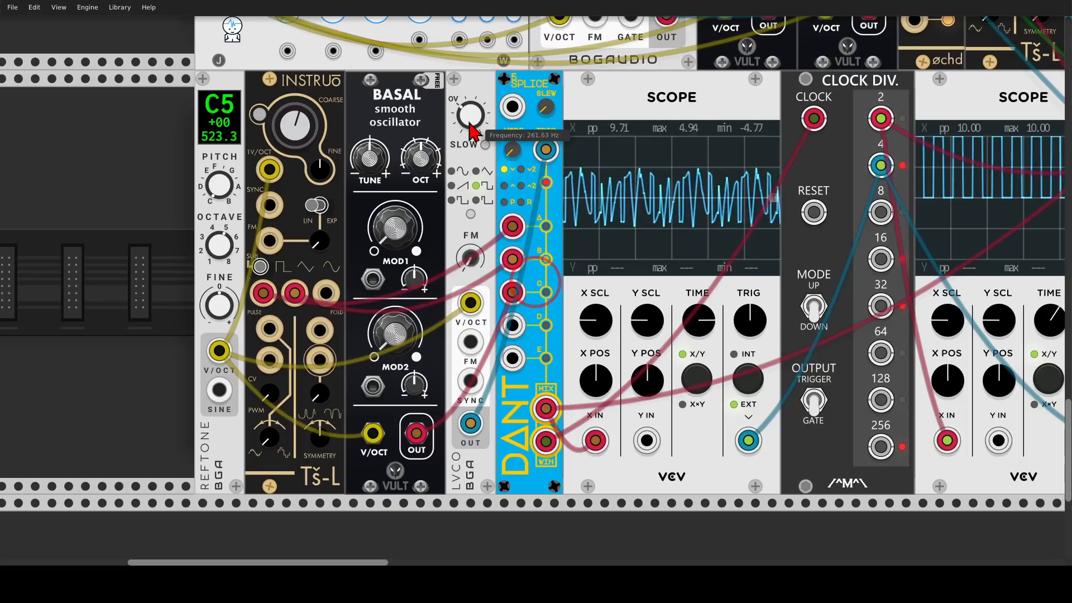
left_click_drag(484, 132, 484, 132)
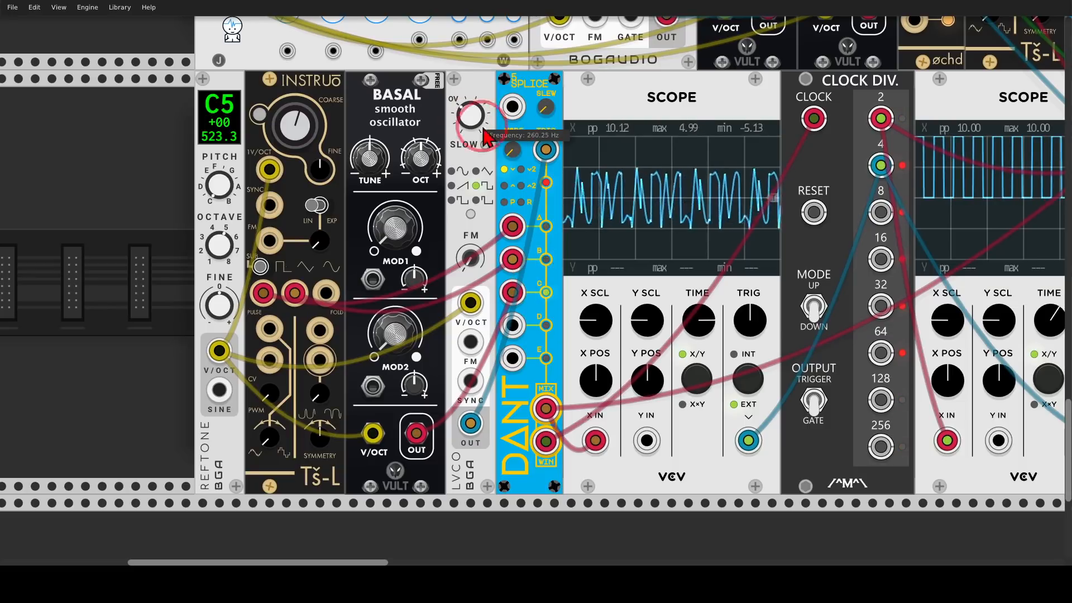
Trace the 5 Splice outputs through the Clock Div. and UMIX to the Tangents filter, LALA and Chronoblob delay
left_click_drag(629, 114, 498, 100)
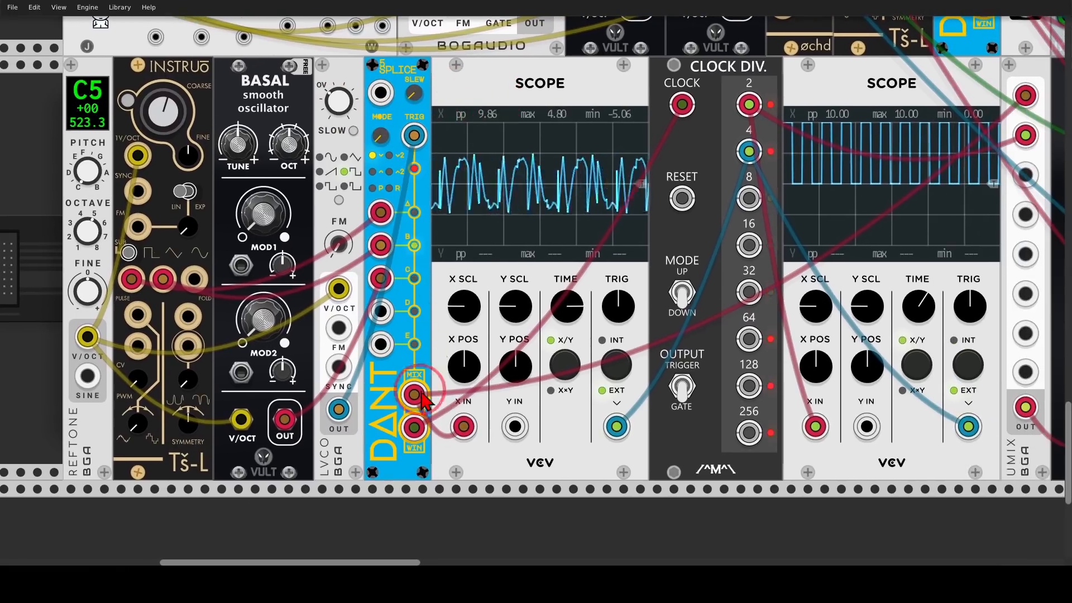
mouse_move(393, 440)
left_mouse_down()
mouse_move(416, 459)
mouse_move(442, 431)
mouse_move(425, 401)
mouse_move(433, 410)
mouse_move(607, 241)
mouse_move(665, 112)
mouse_move(670, 137)
left_mouse_up()
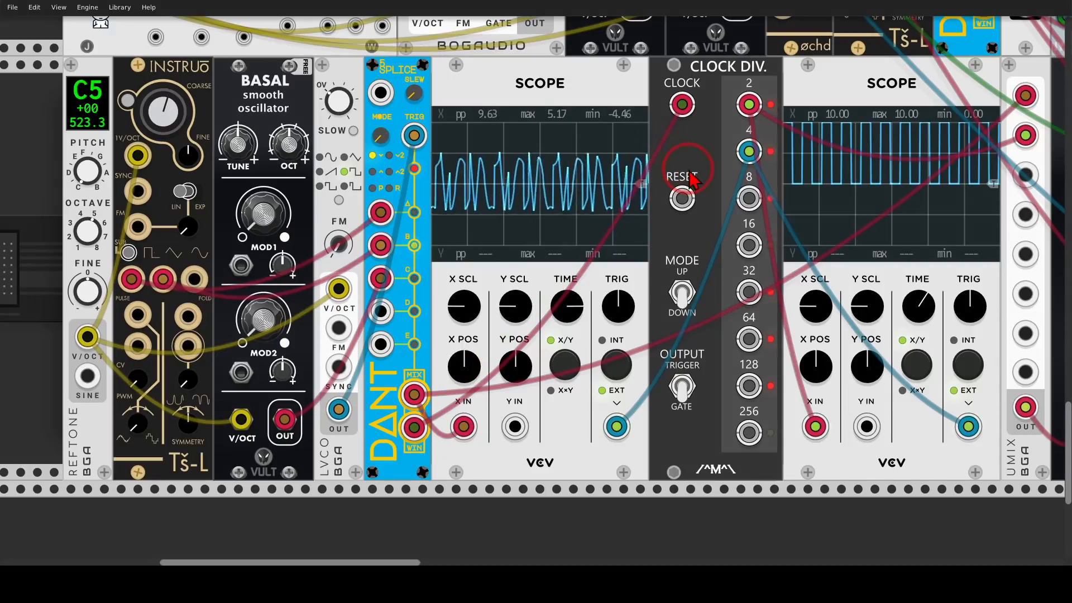
scroll(679, 170, "down", 3)
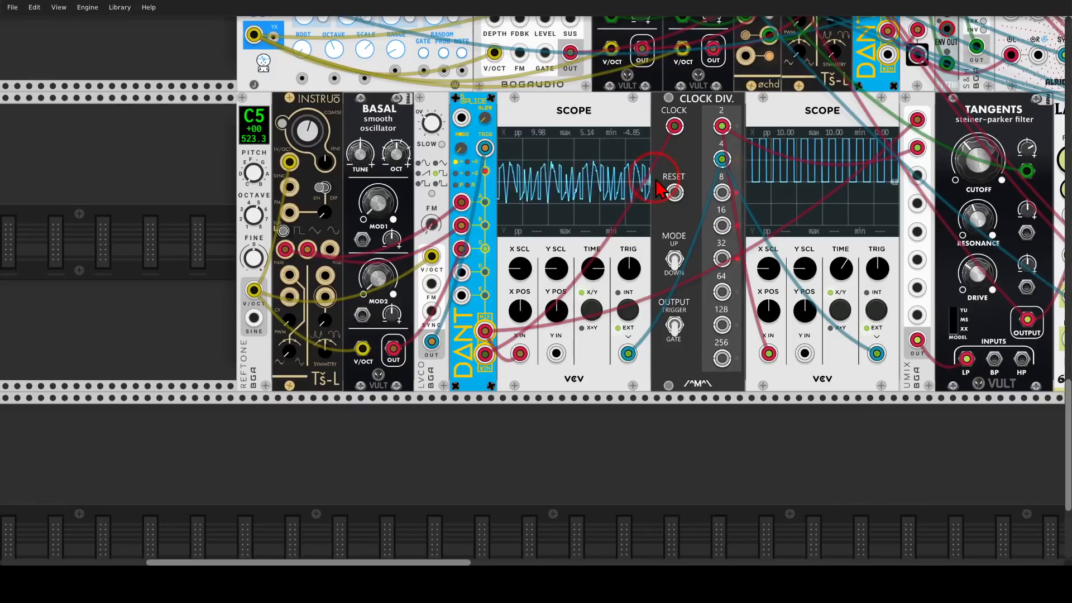
left_click_drag(677, 163, 379, 196)
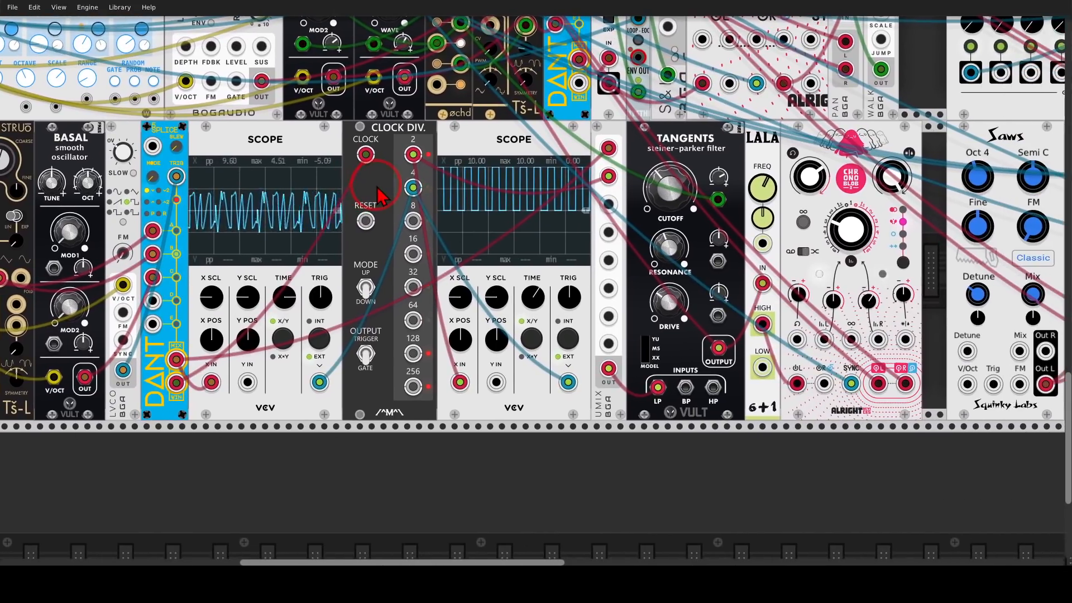
mouse_move(721, 118)
left_mouse_down()
mouse_move(670, 120)
mouse_move(725, 171)
left_mouse_up()
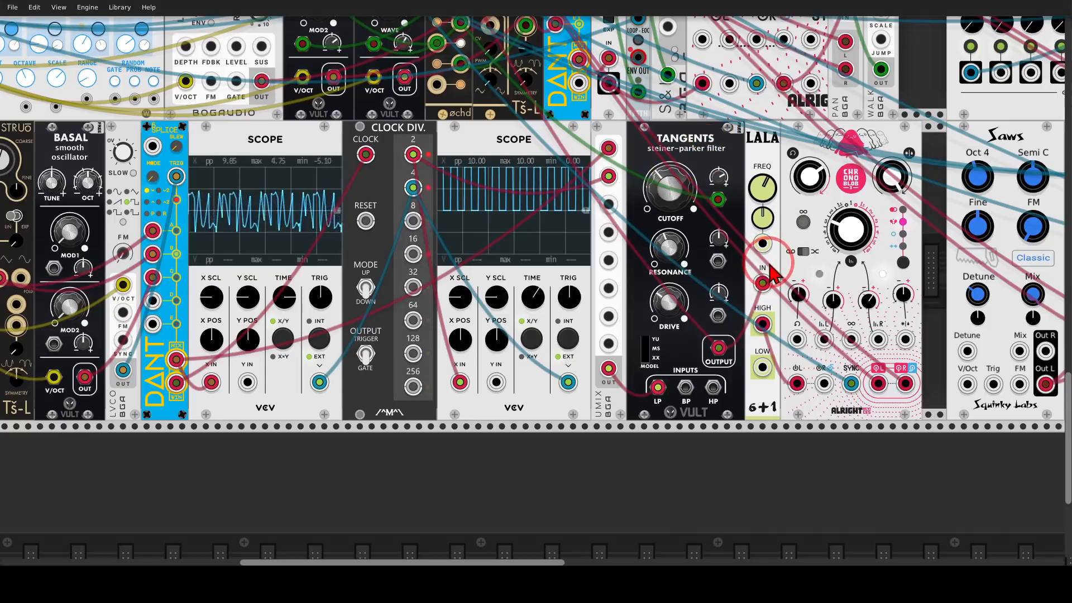
mouse_move(778, 261)
left_mouse_down()
mouse_move(739, 272)
mouse_move(838, 321)
left_mouse_up()
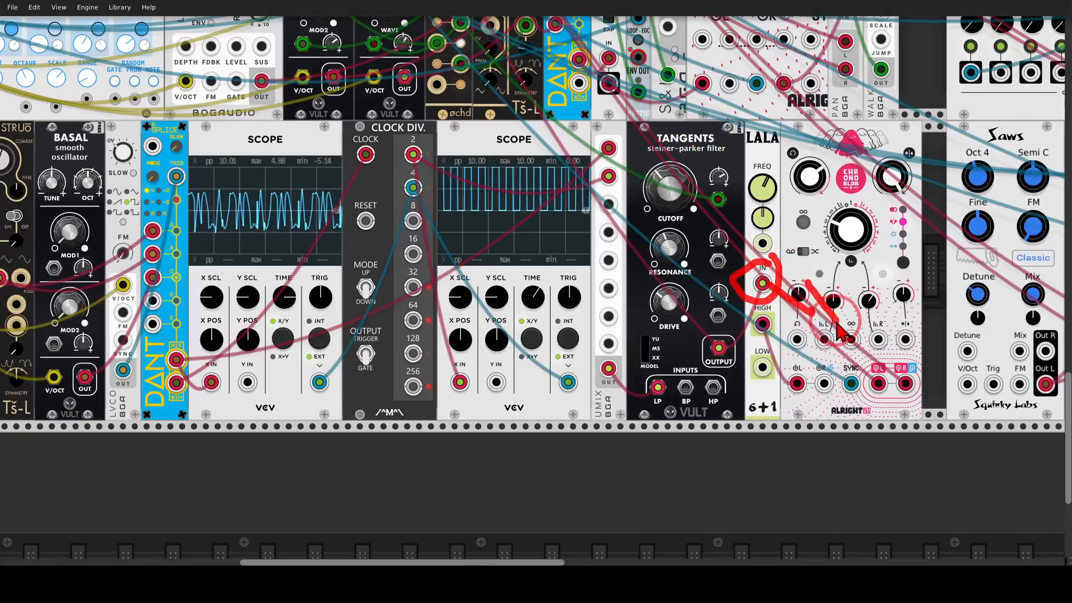
Unmute the SPCD channel on the MixMaster and sweep the Tangents filter's cutoff between 0.7585 and 0.352
scroll(380, 250, "up", 9)
scroll(334, 239, "up", 4)
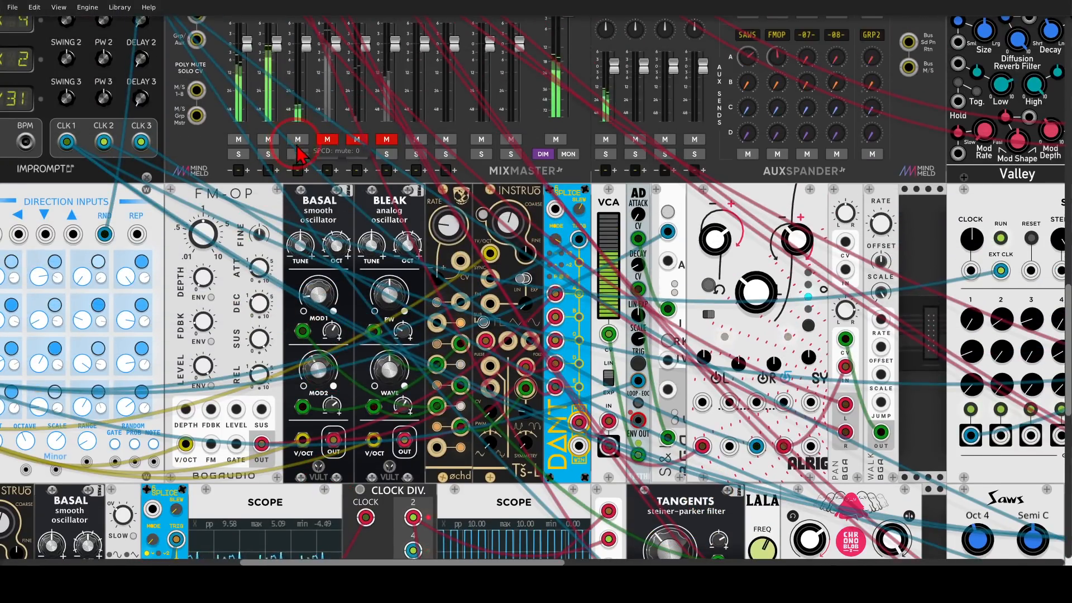
scroll(712, 226, "down", 12)
left_click_drag(691, 232, 693, 240)
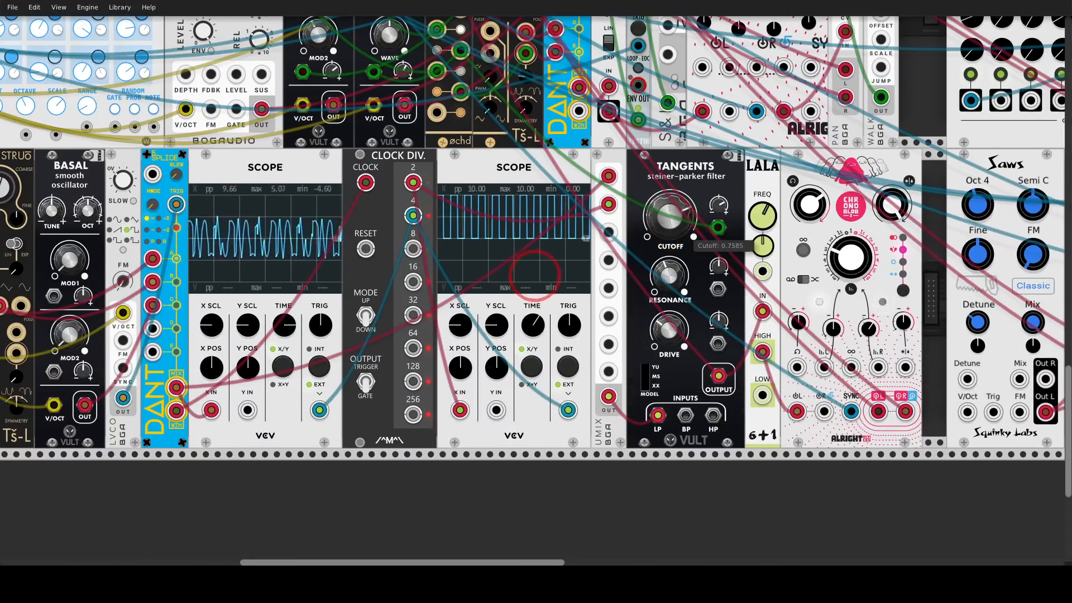
left_click_drag(535, 275, 535, 286)
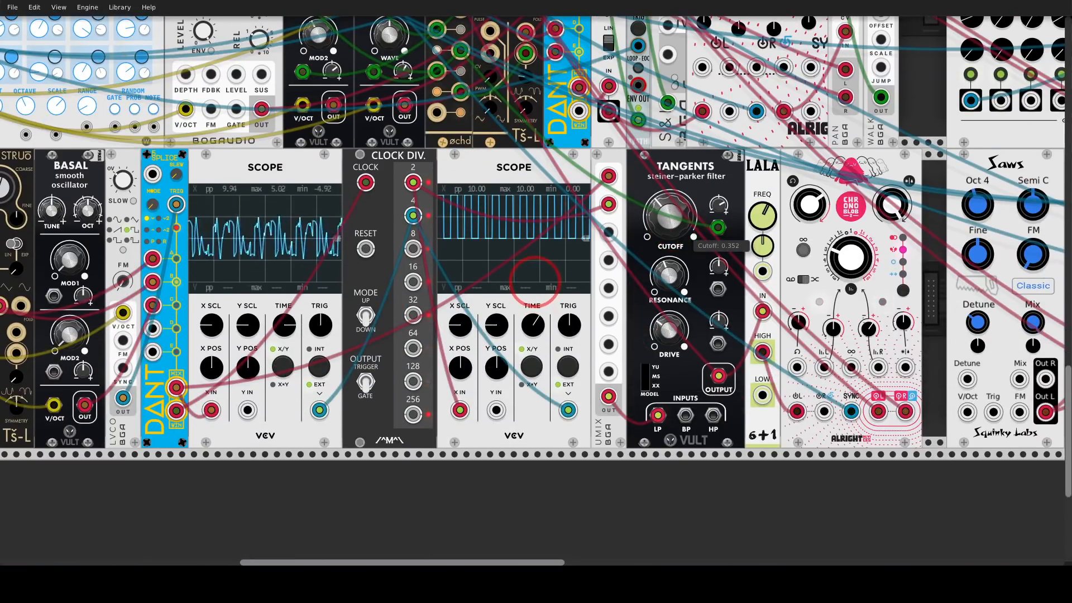
left_click_drag(676, 230, 634, 258)
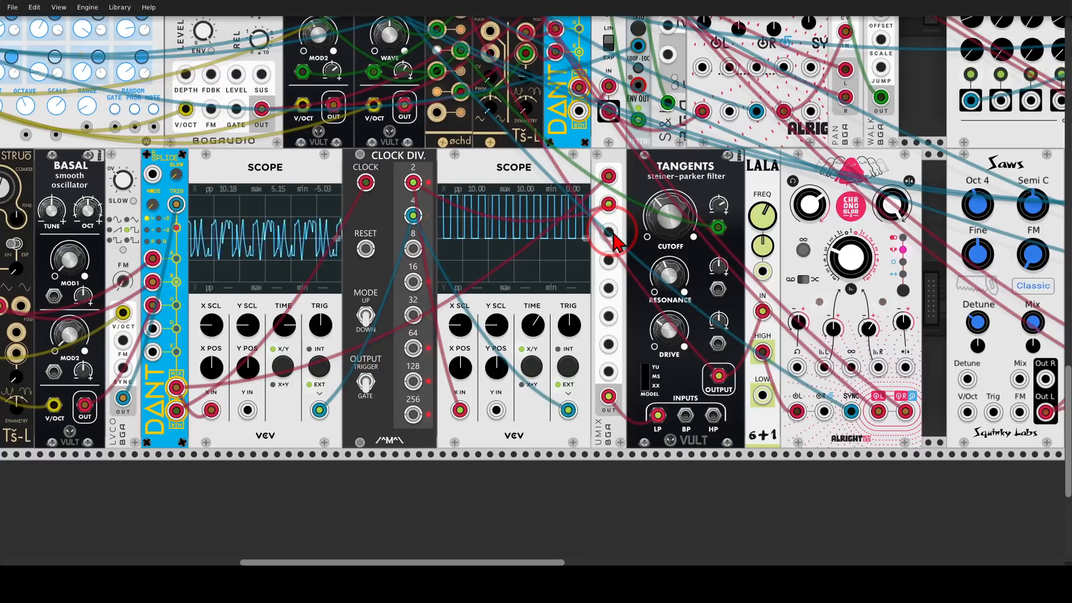
Unmute the TRRF channel on the MixMaster
scroll(614, 240, "down", 1)
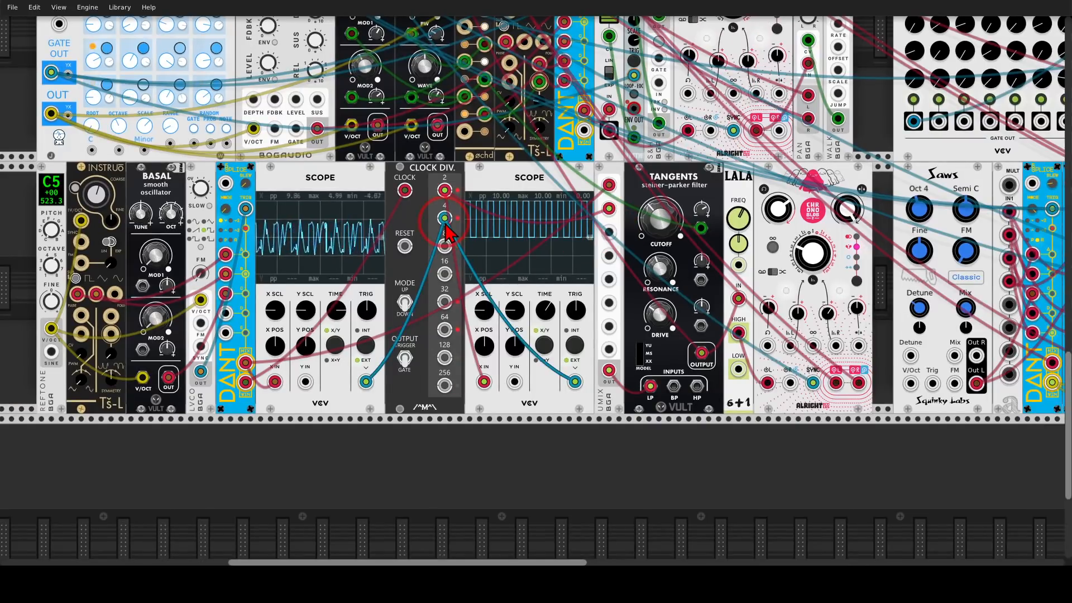
left_click(382, 203)
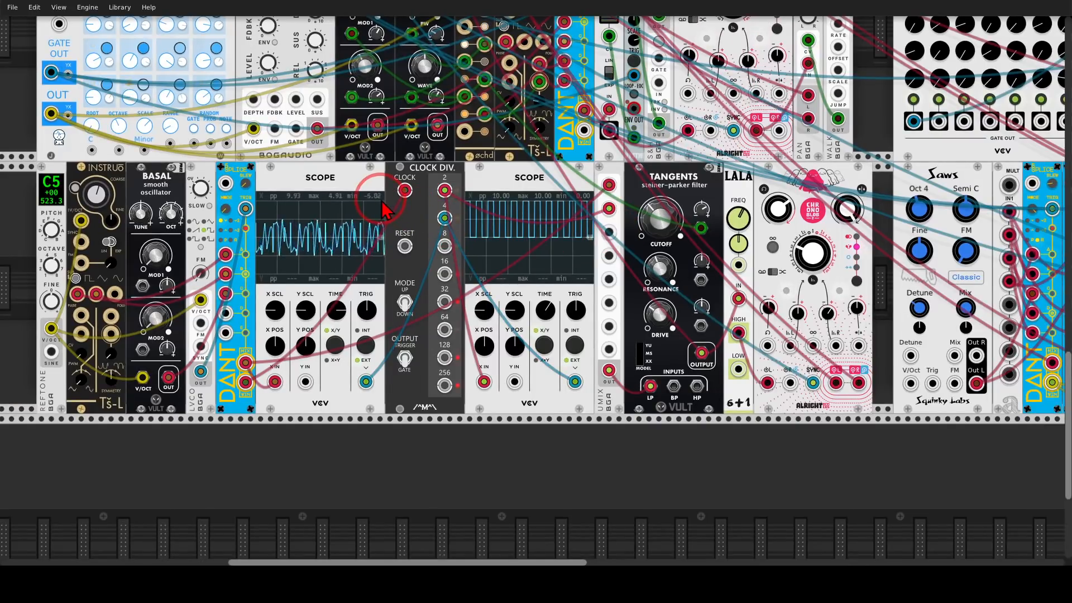
scroll(389, 213, "up", 10)
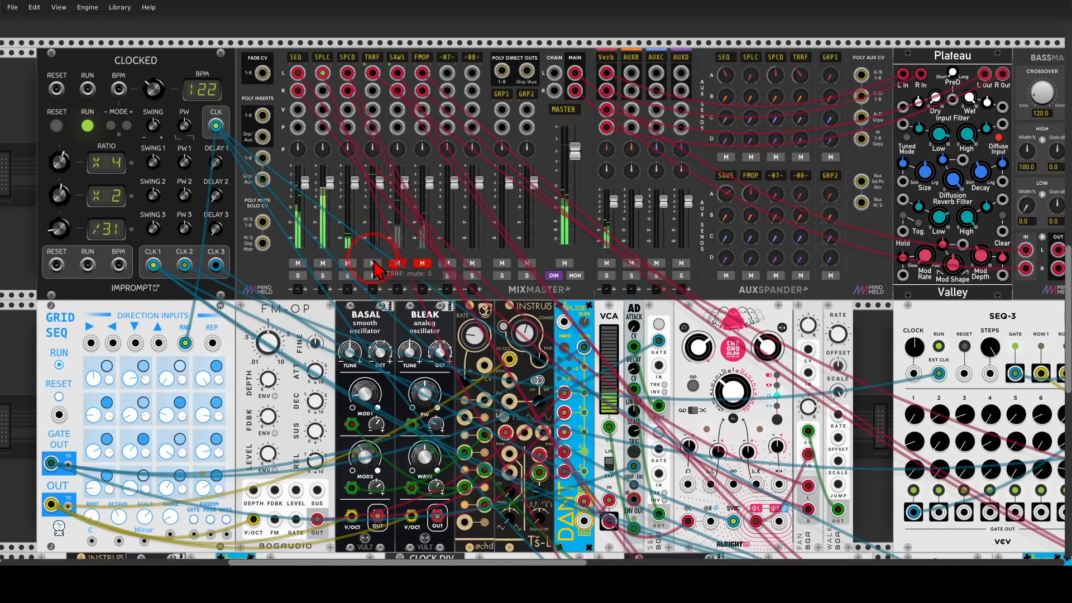
Examine the Terrorform voice, following the SEQ-3 row outputs and sample-and-hold signals through the 5 Splice and Quantum
scroll(261, 313, "right", 15)
scroll(261, 313, "down", 2)
left_click_drag(258, 306, 193, 214)
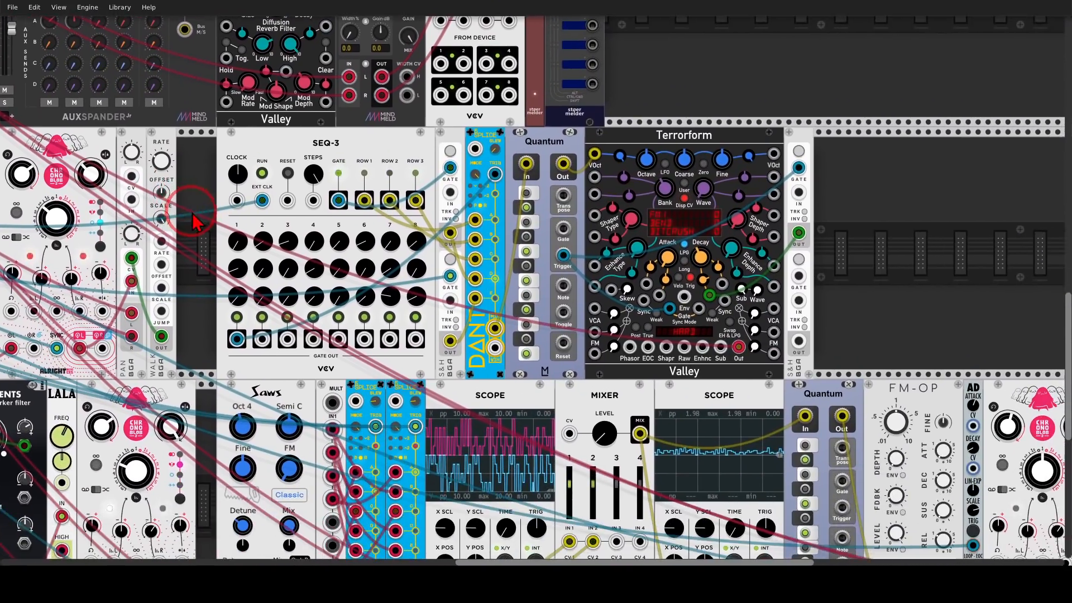
scroll(389, 234, "up", 2)
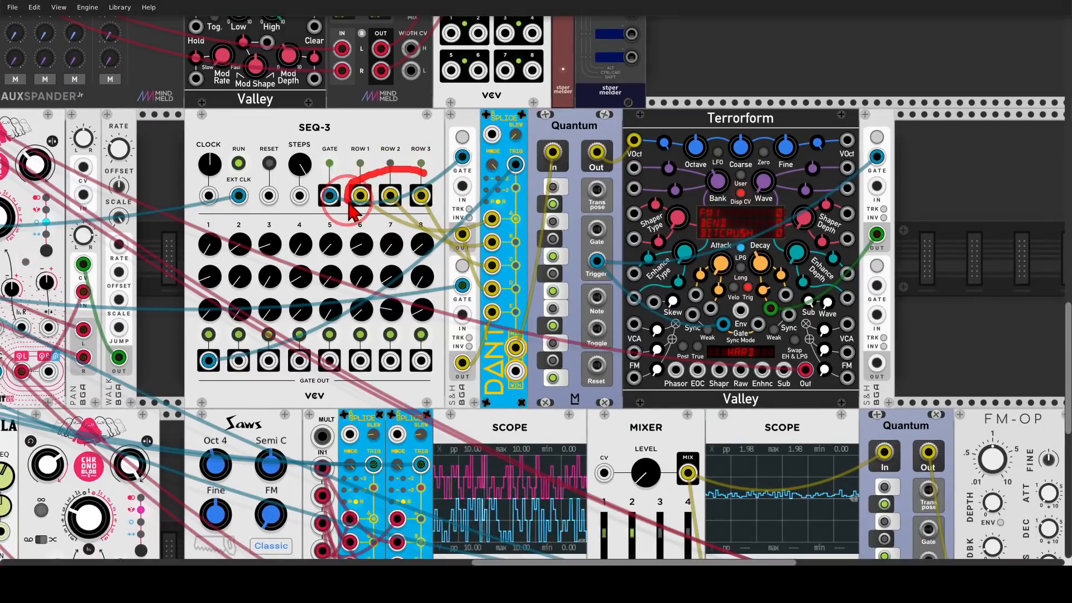
left_click_drag(418, 234, 430, 204)
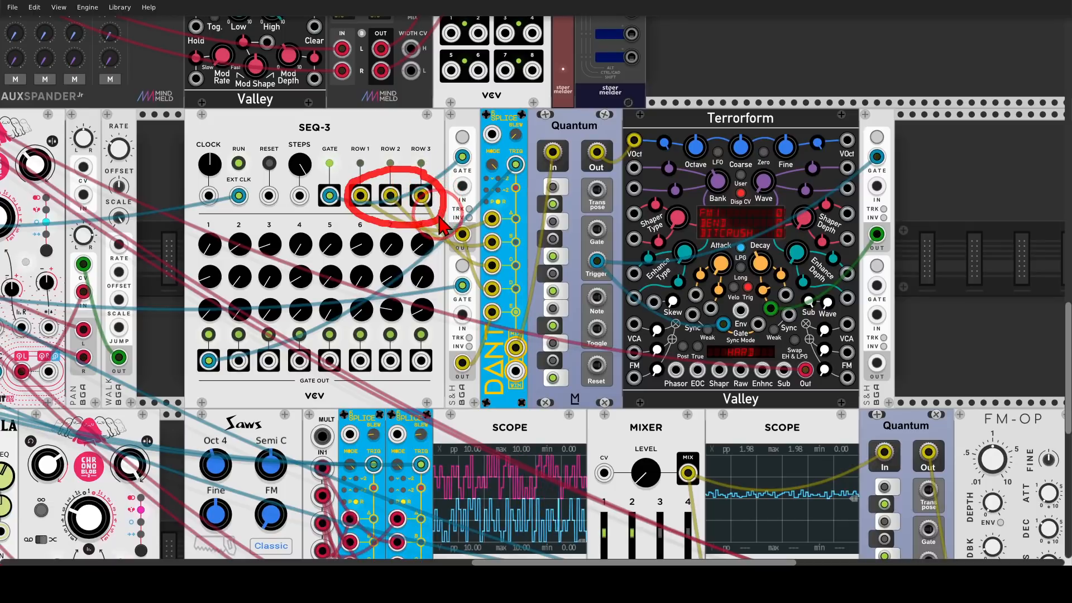
mouse_move(439, 213)
left_mouse_down()
mouse_move(493, 246)
mouse_move(475, 257)
left_mouse_up()
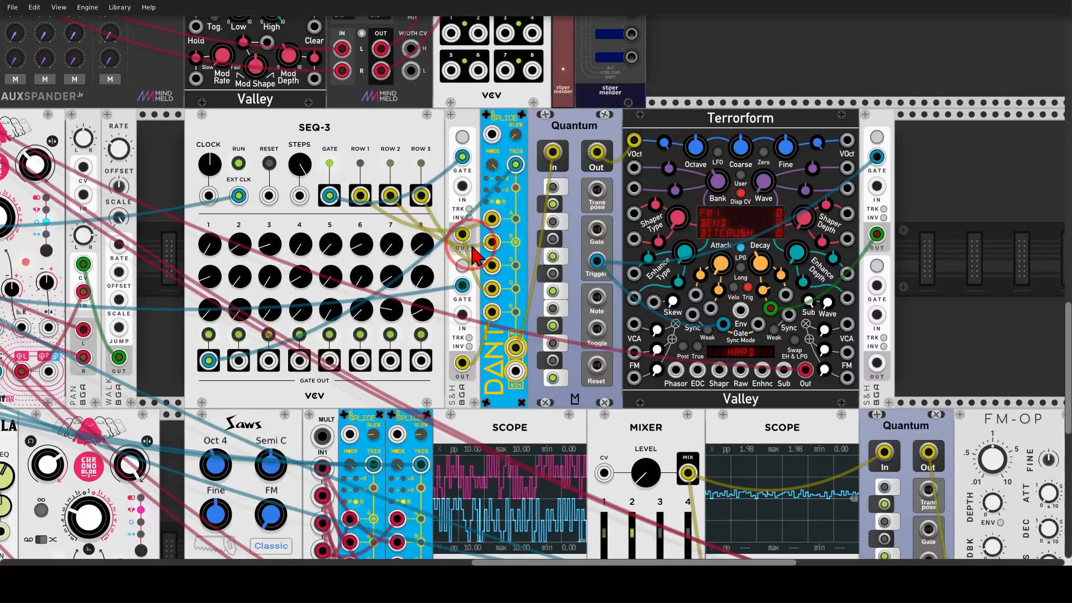
scroll(474, 256, "up", 1)
left_click_drag(509, 254, 550, 306)
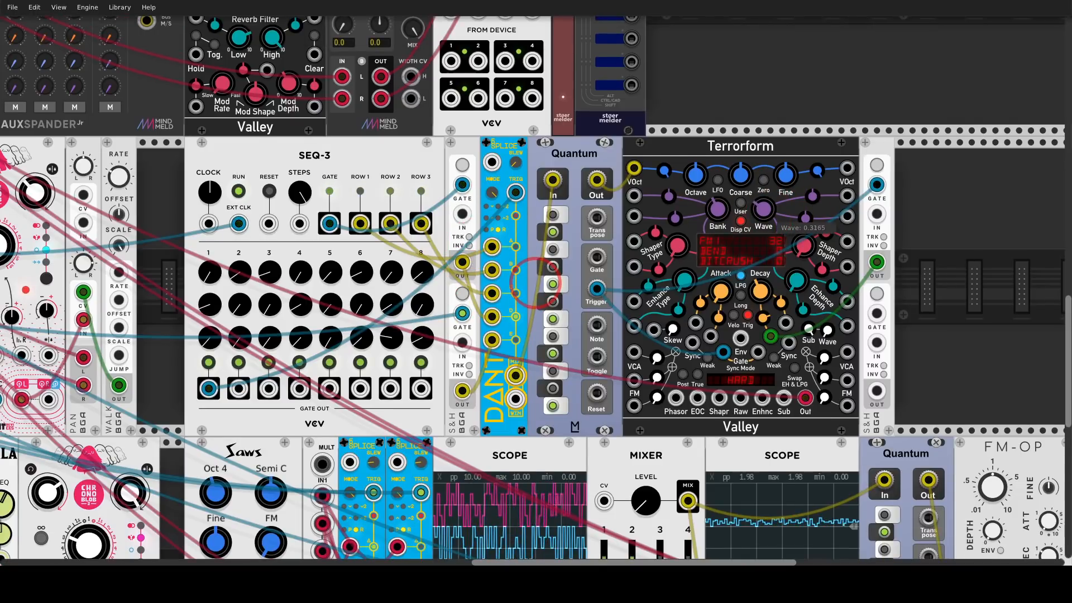
left_click(514, 279)
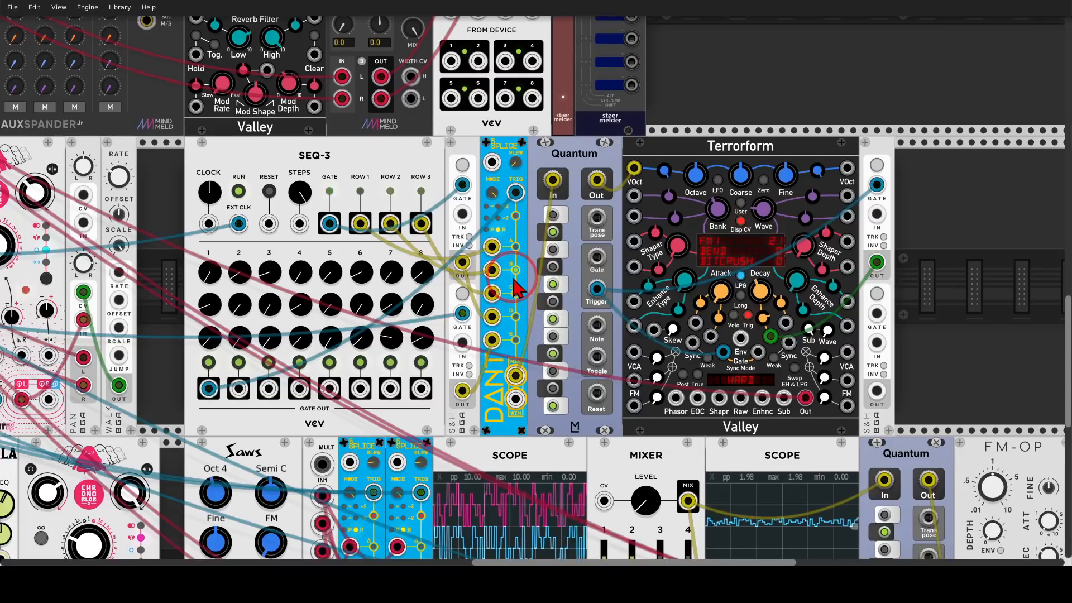
Follow the sample-and-hold outputs and their trigger through the 5 Splice to its outputs, the Quantum and the Terrorform display
left_click(460, 260)
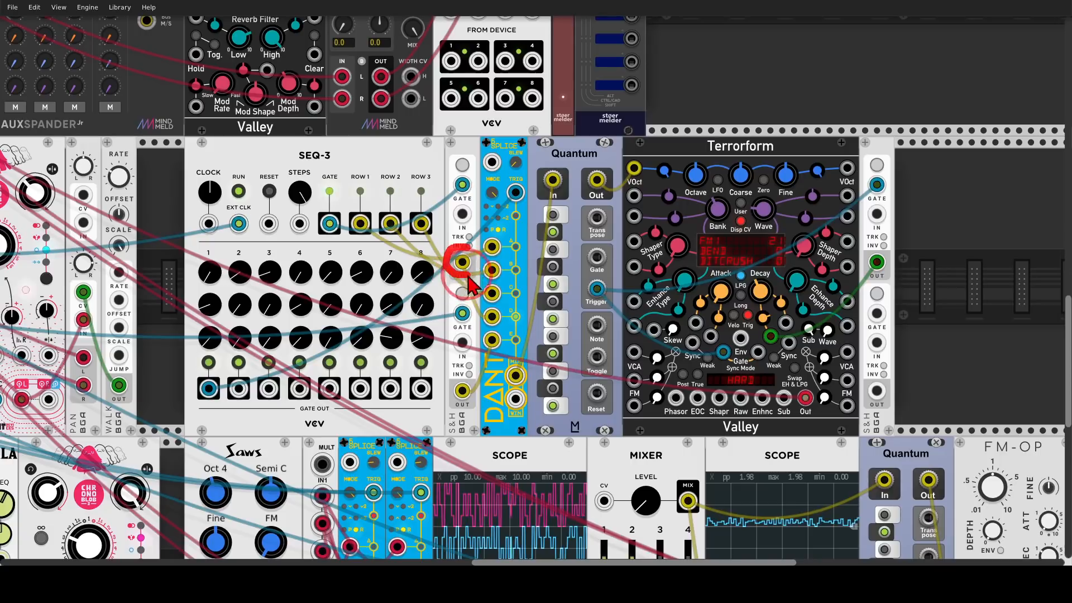
left_click(463, 262)
left_click(462, 366)
left_click(462, 390)
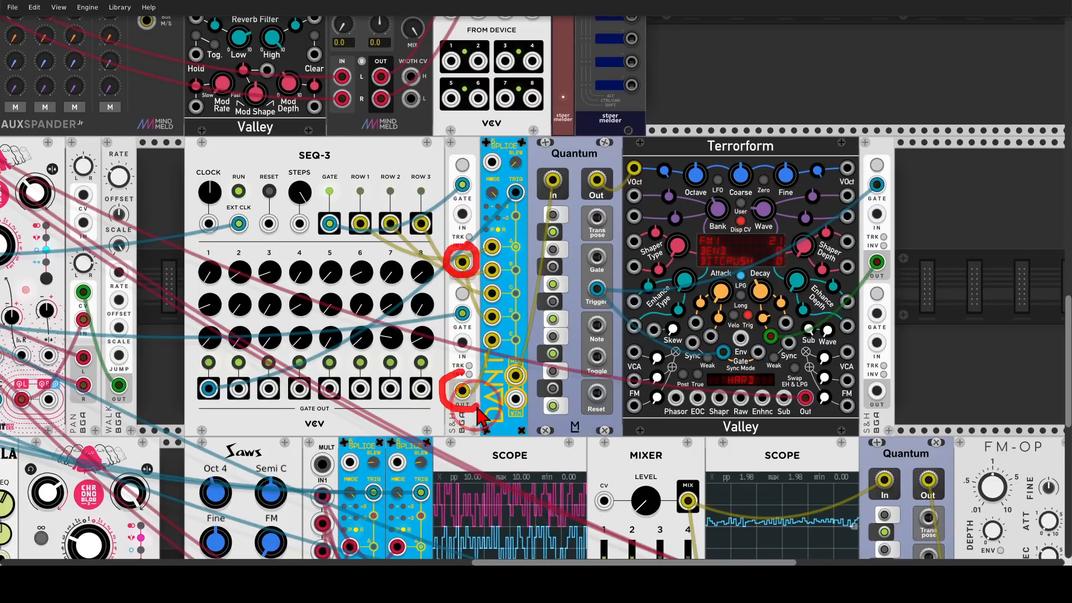
left_click(472, 292)
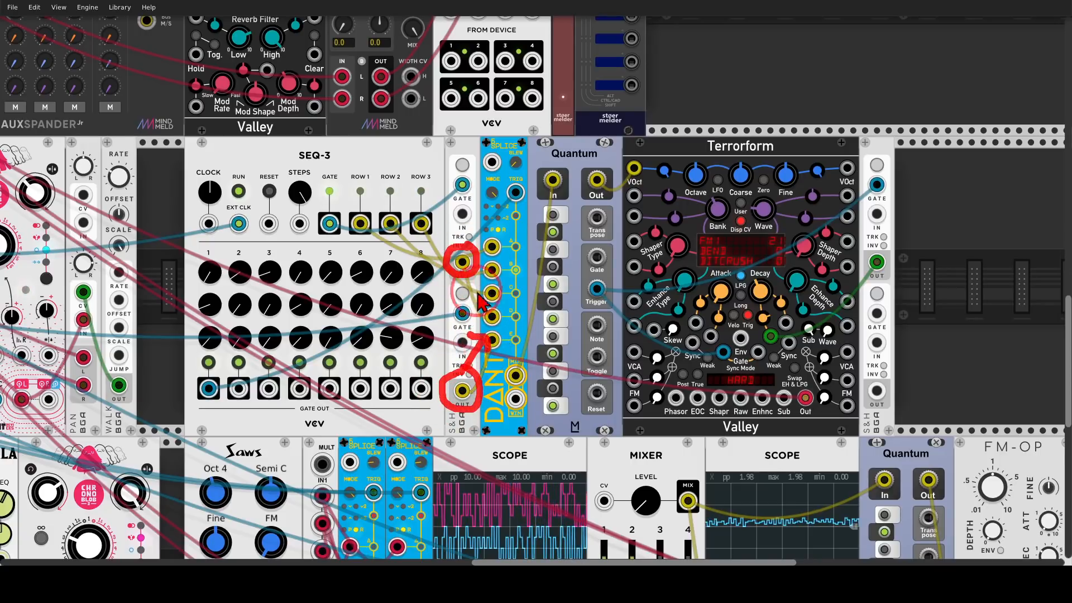
left_click(472, 295)
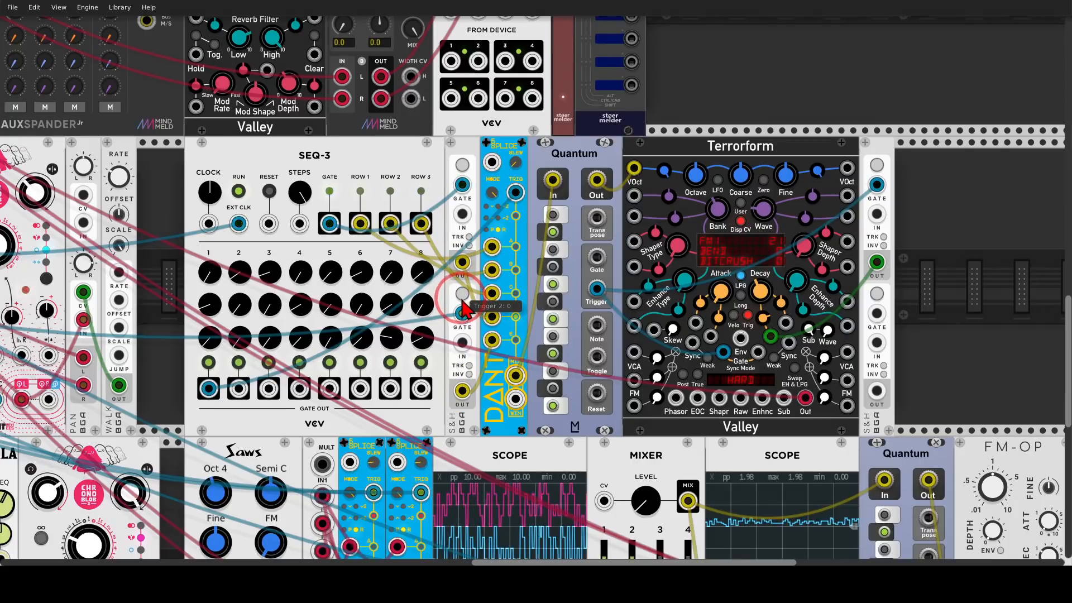
mouse_move(471, 298)
left_mouse_down()
mouse_move(471, 332)
mouse_move(476, 306)
left_mouse_up()
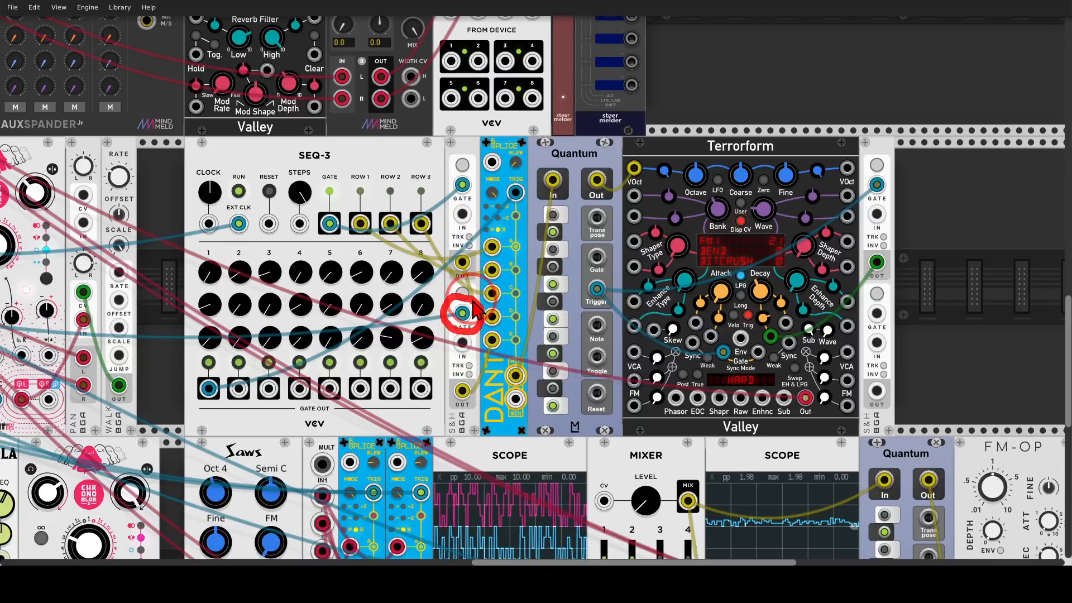
left_click_drag(497, 385, 516, 407)
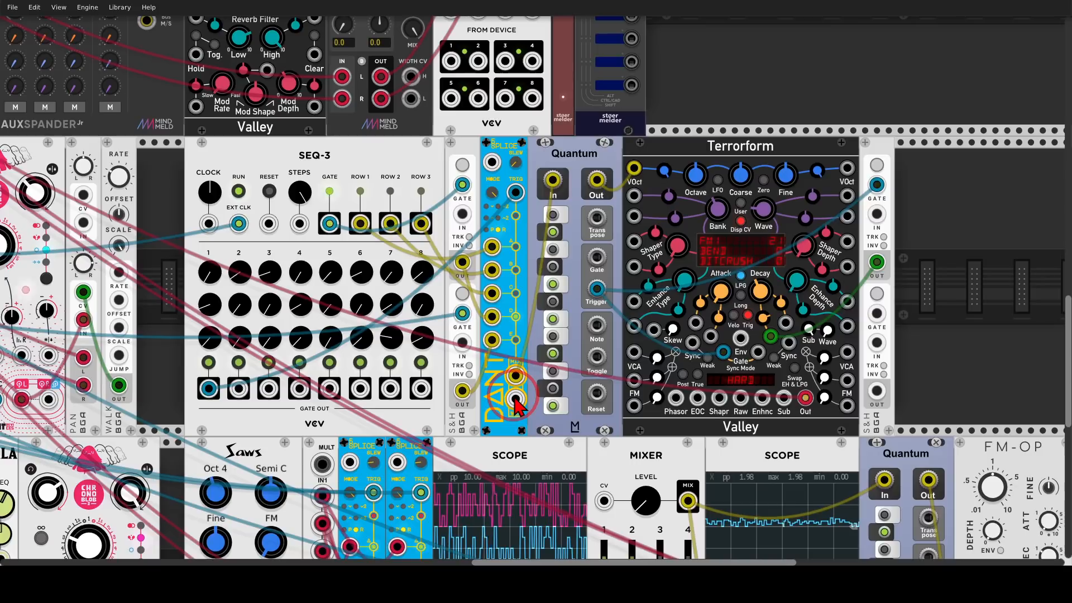
left_click_drag(740, 231, 760, 223)
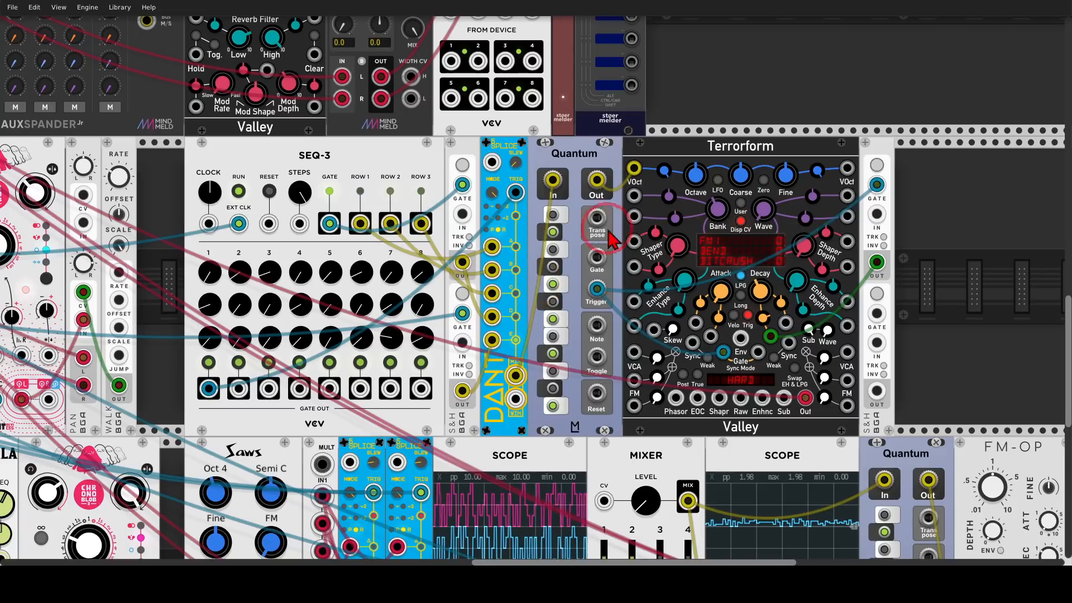
Unmute the SAWS channel on the MixMaster
scroll(483, 208, "down", 2)
left_click(299, 179)
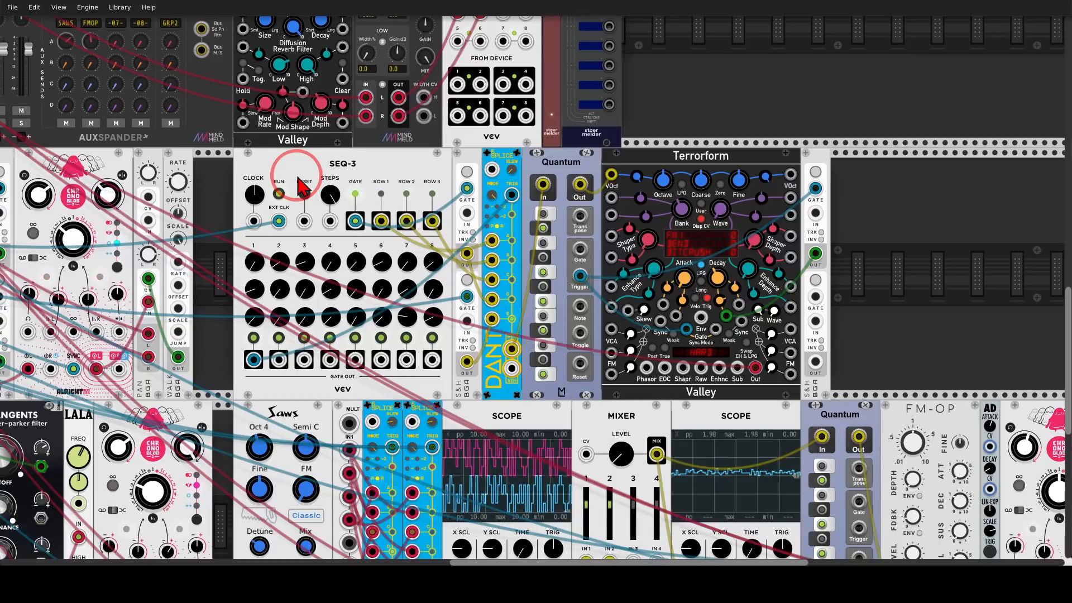
left_click_drag(268, 162, 990, 370)
scroll(479, 240, "down", 1)
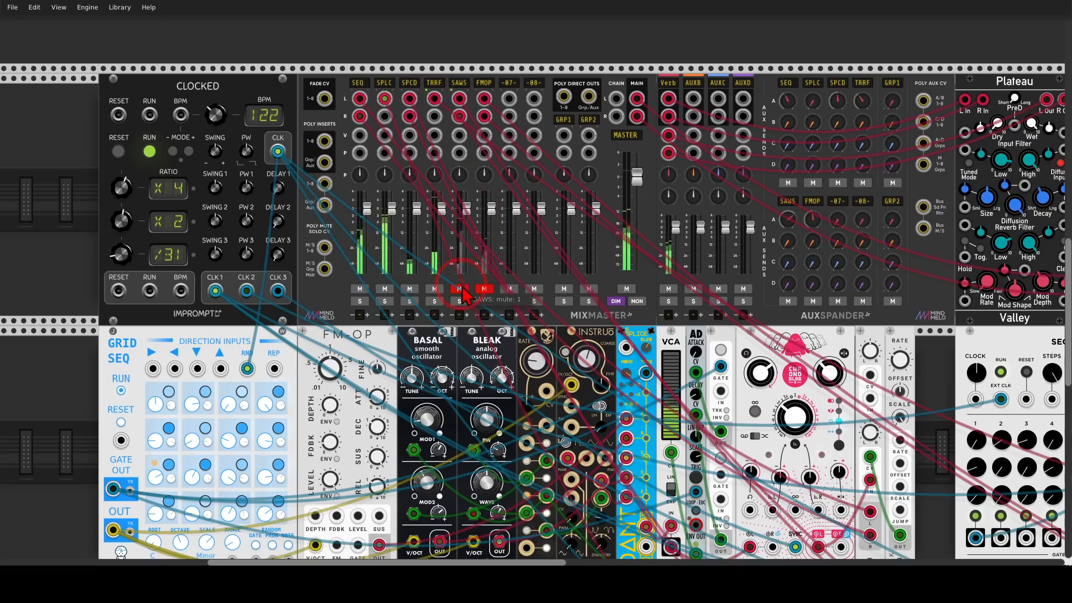
left_click(461, 288)
Examine the Saws voice, following its output through the Mult into the inputs and outputs of the paired 5 Splice modules
left_click_drag(921, 455, 317, 64)
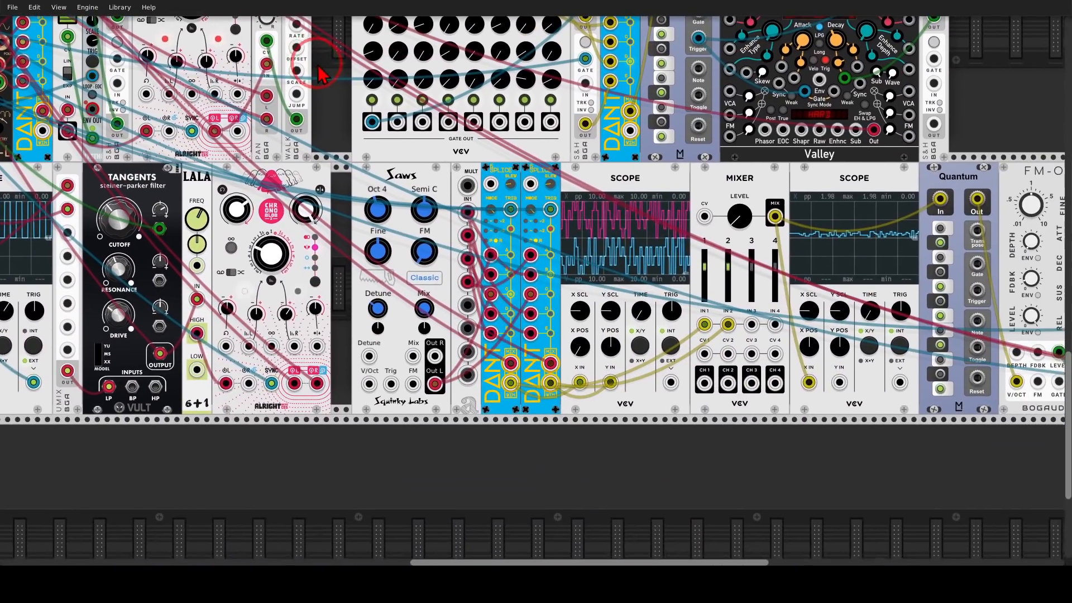
scroll(488, 290, "up", 1)
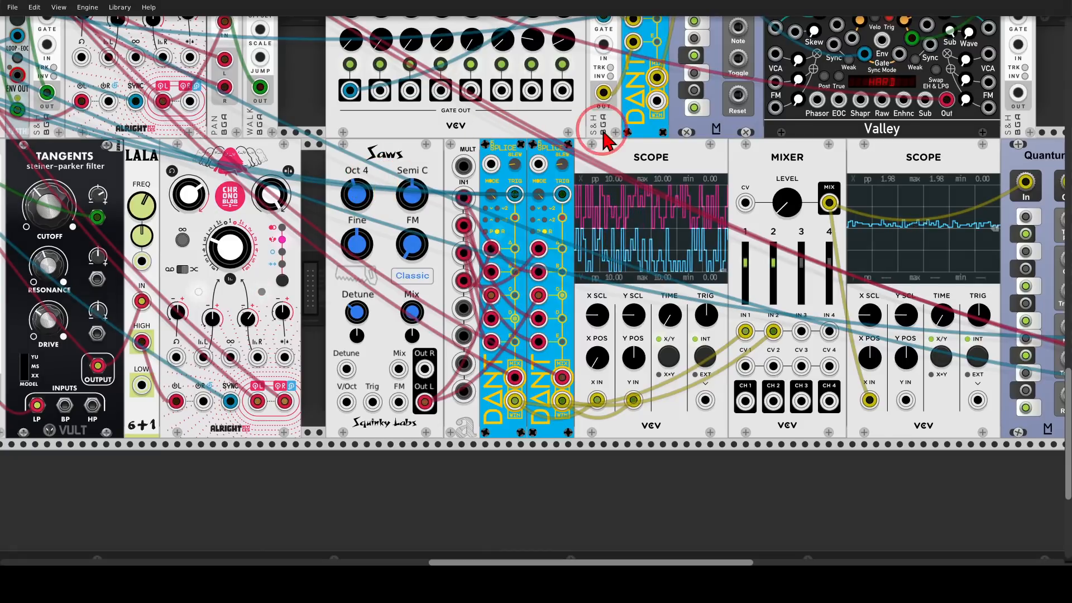
mouse_move(594, 120)
left_mouse_down()
mouse_move(452, 157)
mouse_move(620, 168)
mouse_move(581, 131)
left_mouse_up()
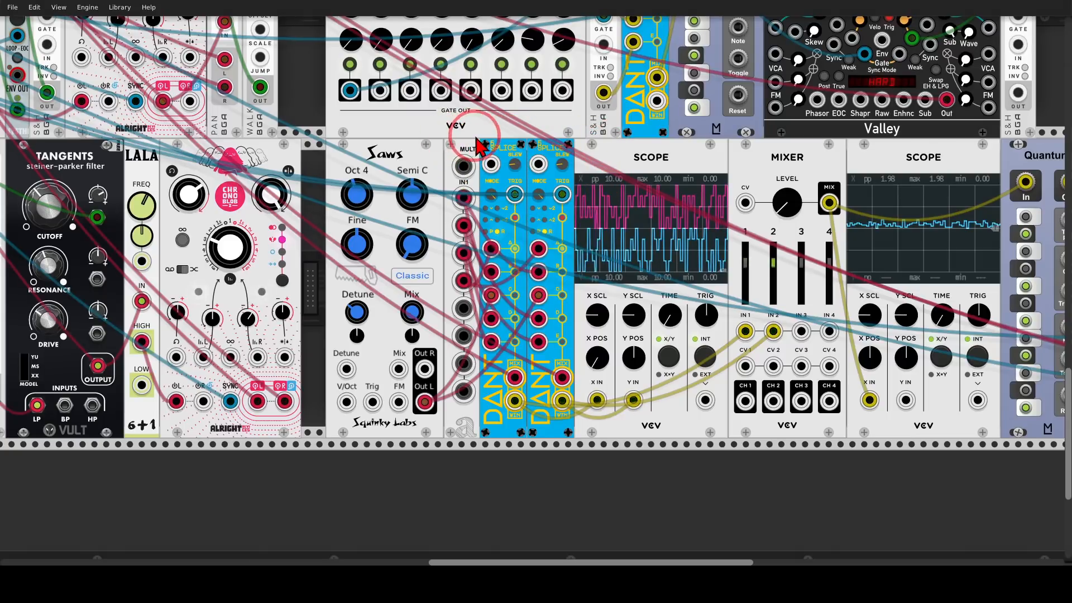
mouse_move(476, 134)
left_mouse_down()
mouse_move(439, 148)
mouse_move(486, 193)
mouse_move(479, 141)
left_mouse_up()
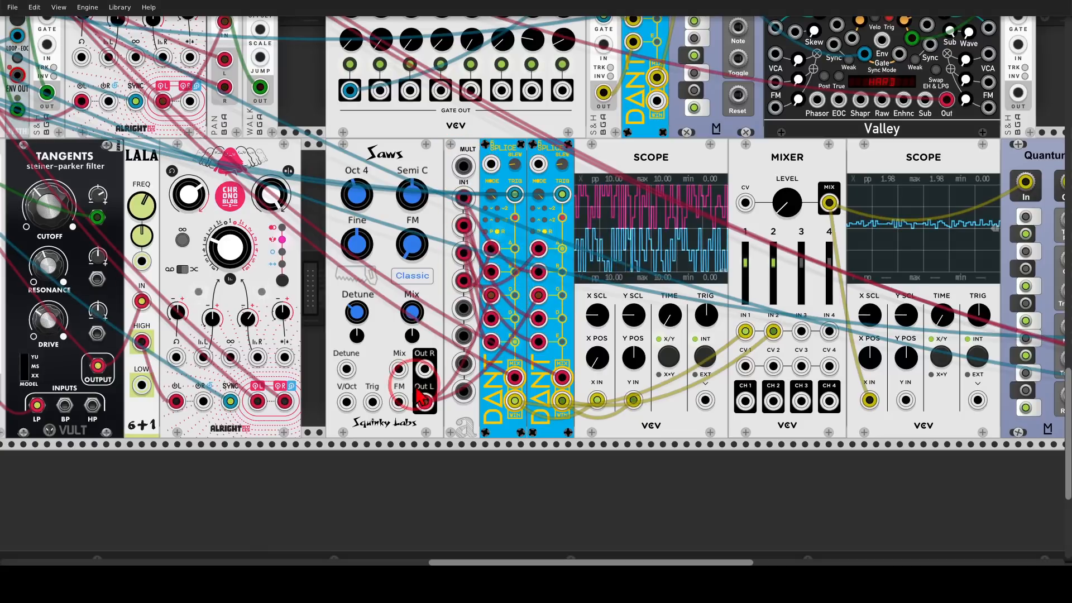
mouse_move(345, 148)
left_mouse_down()
mouse_move(757, 463)
mouse_move(970, 479)
mouse_move(564, 335)
mouse_move(363, 290)
mouse_move(462, 146)
mouse_move(401, 161)
mouse_move(407, 208)
mouse_move(479, 201)
mouse_move(469, 147)
mouse_move(464, 182)
left_mouse_up()
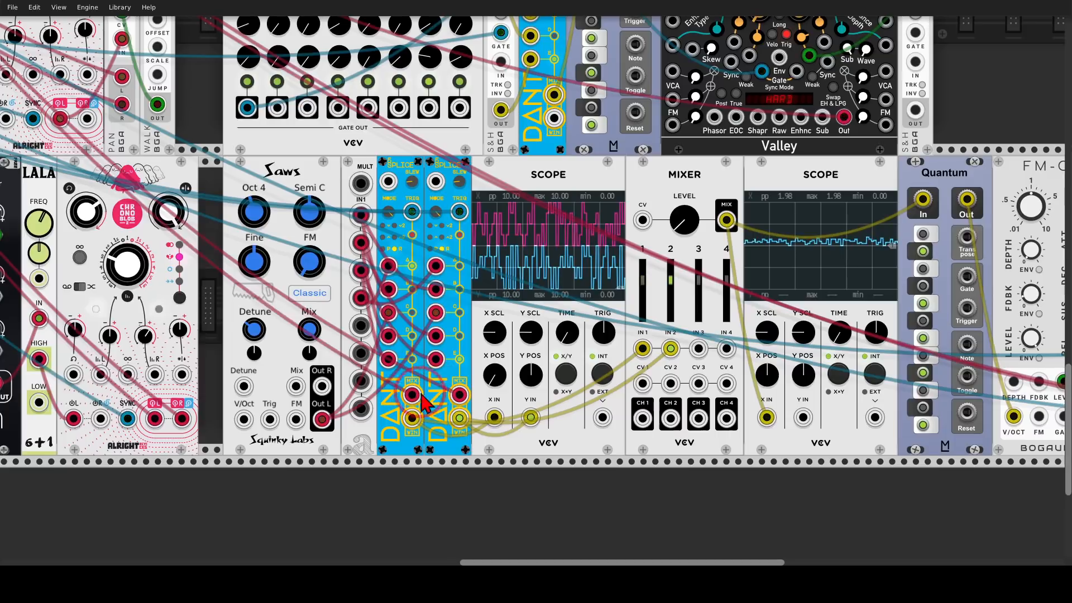
mouse_move(425, 381)
left_mouse_down()
mouse_move(472, 411)
mouse_move(451, 356)
left_mouse_up()
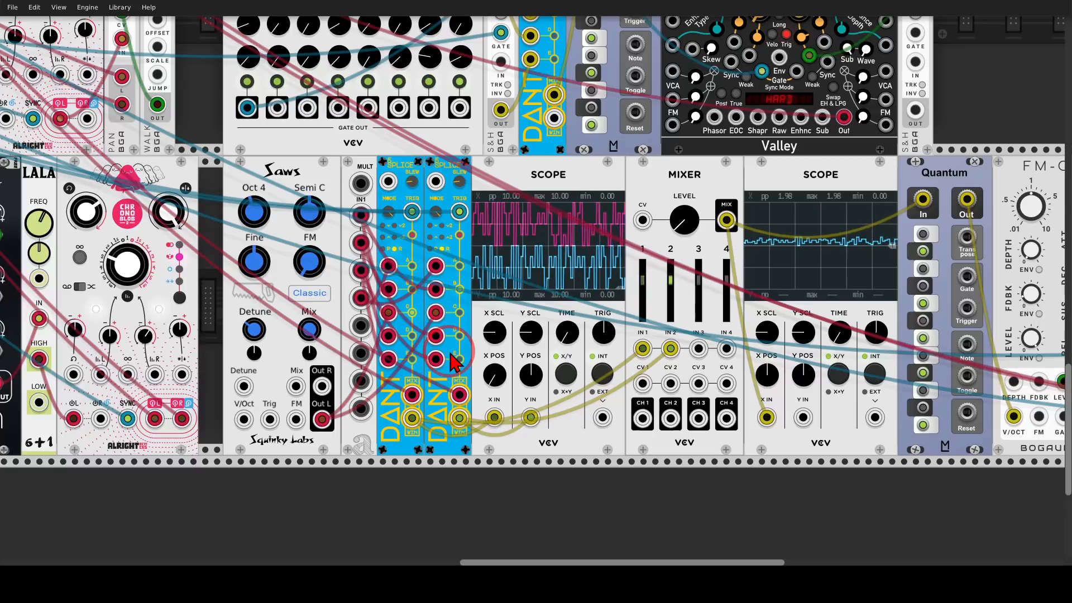
Clear the solo on the SAWS channel and unmute the FMOP channel on the MixMaster
left_click_drag(239, 107, 927, 511)
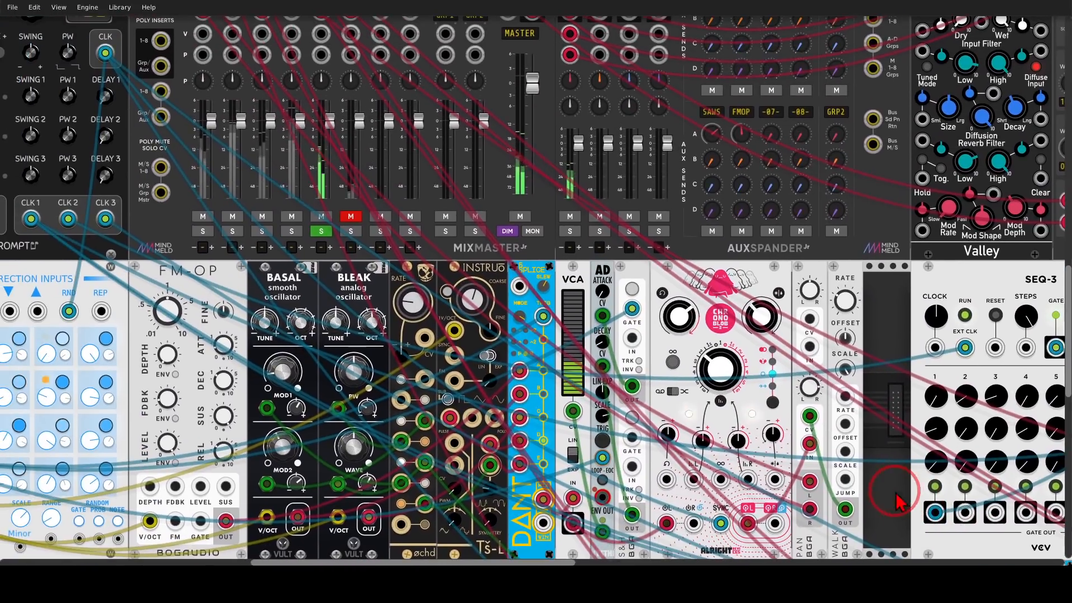
left_click(327, 237)
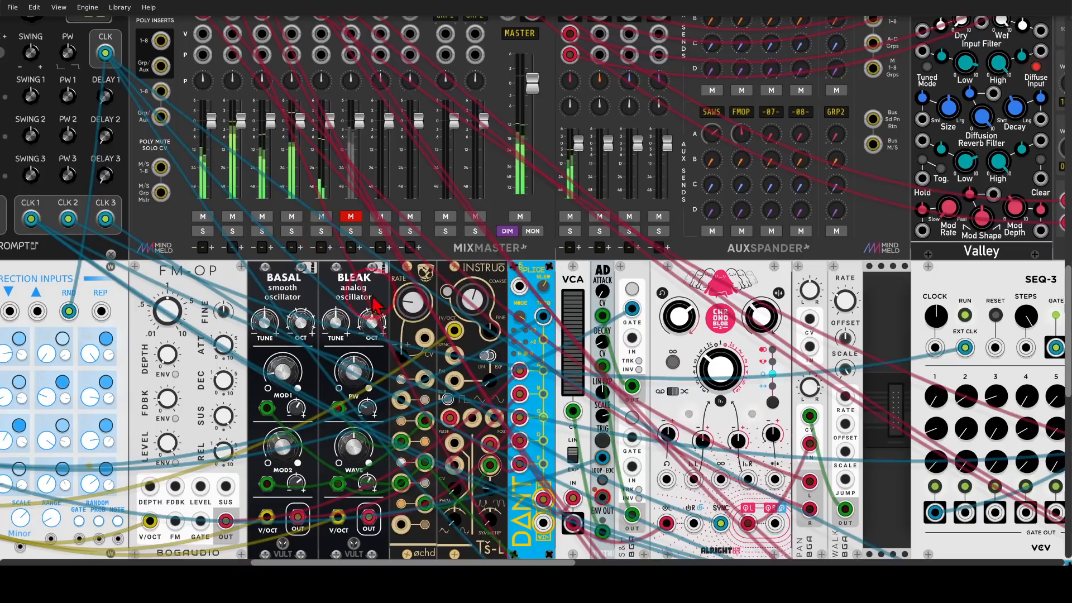
scroll(657, 512, "down", 5)
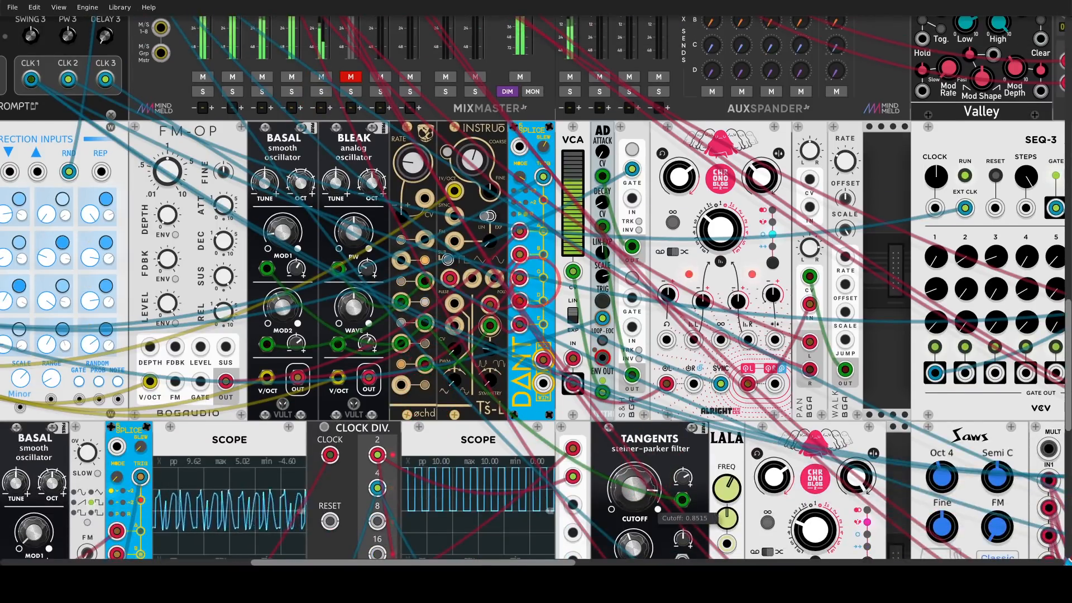
scroll(457, 345, "up", 7)
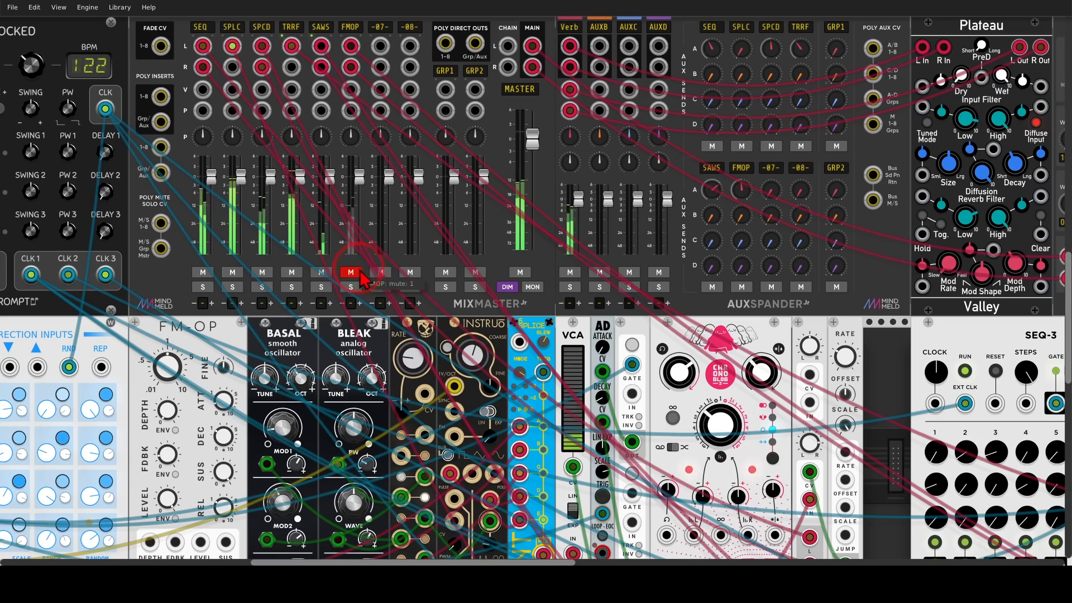
Trace the paired 5 Splice outputs through the Scope, Mixer and Quantum to the FM-OP voice and its envelope
scroll(218, 190, "down", 12)
scroll(218, 190, "right", 20)
left_click_drag(215, 181, 144, 109)
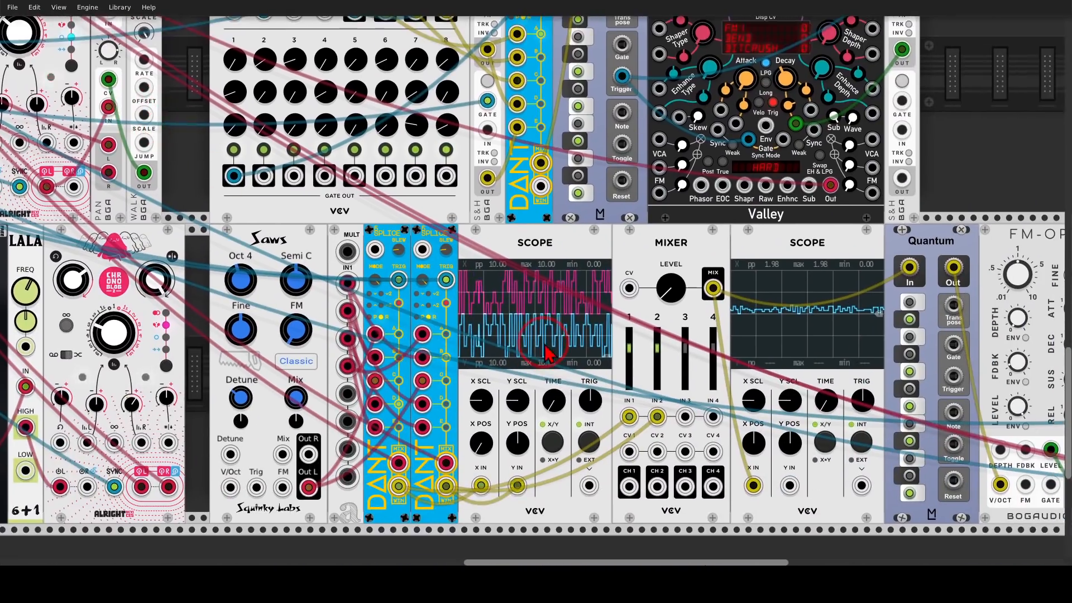
scroll(544, 352, "down", 3)
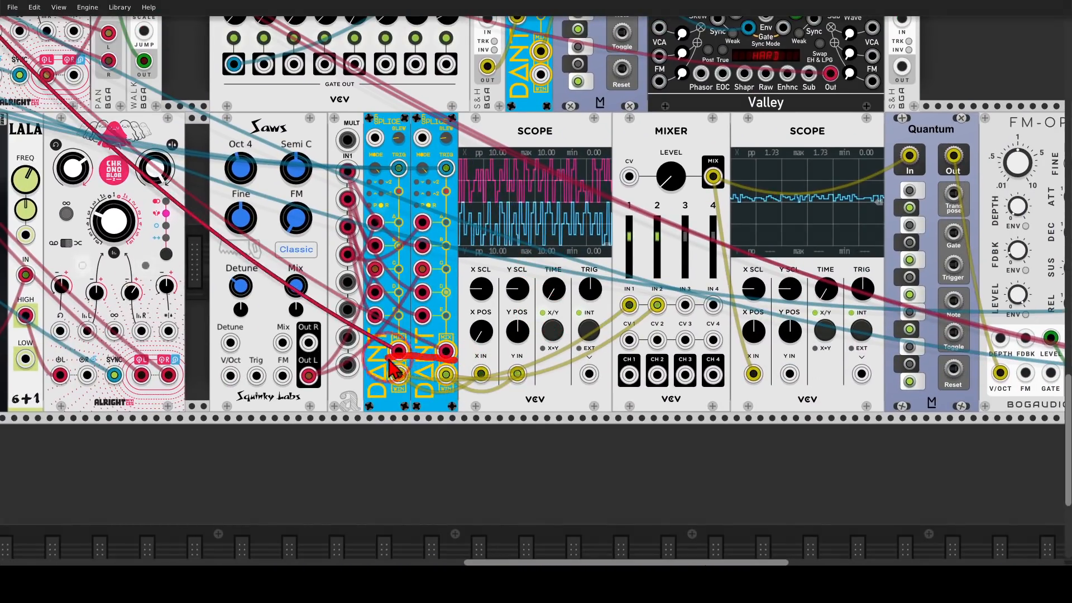
mouse_move(446, 365)
left_mouse_down()
mouse_move(383, 380)
mouse_move(450, 406)
mouse_move(469, 373)
mouse_move(444, 345)
mouse_move(450, 374)
left_mouse_up()
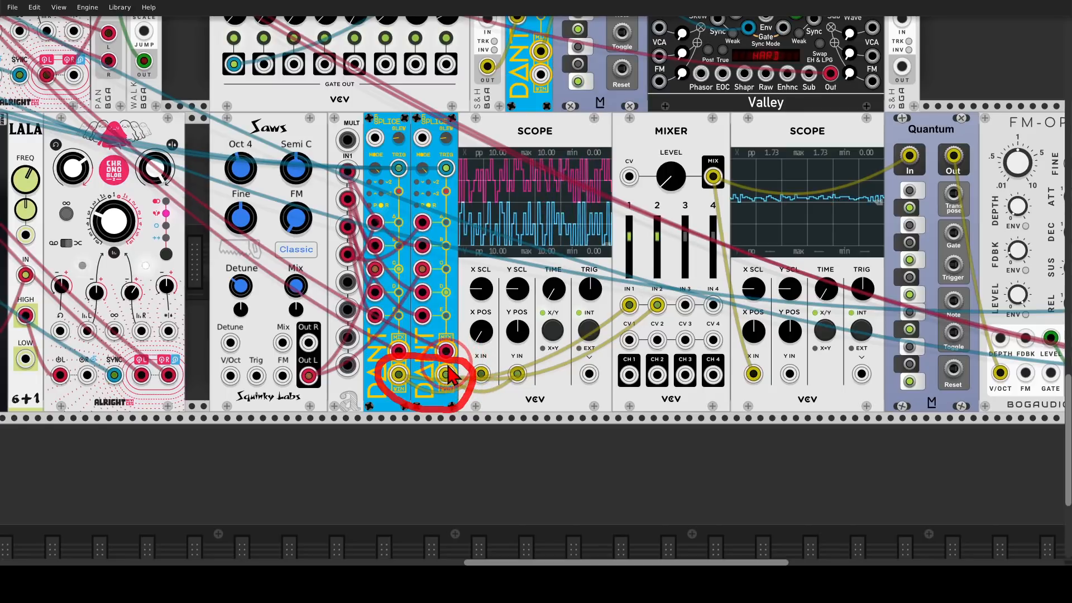
left_click_drag(665, 276, 402, 285)
mouse_move(454, 176)
left_mouse_down()
mouse_move(491, 185)
mouse_move(481, 167)
mouse_move(598, 147)
mouse_move(628, 246)
left_mouse_up()
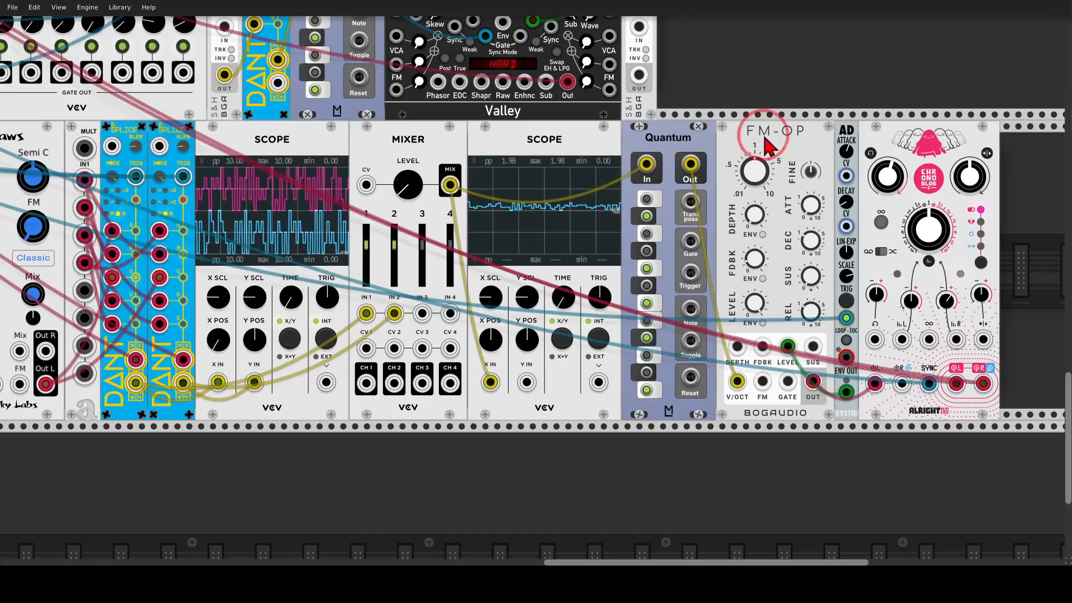
left_click_drag(788, 105, 798, 100)
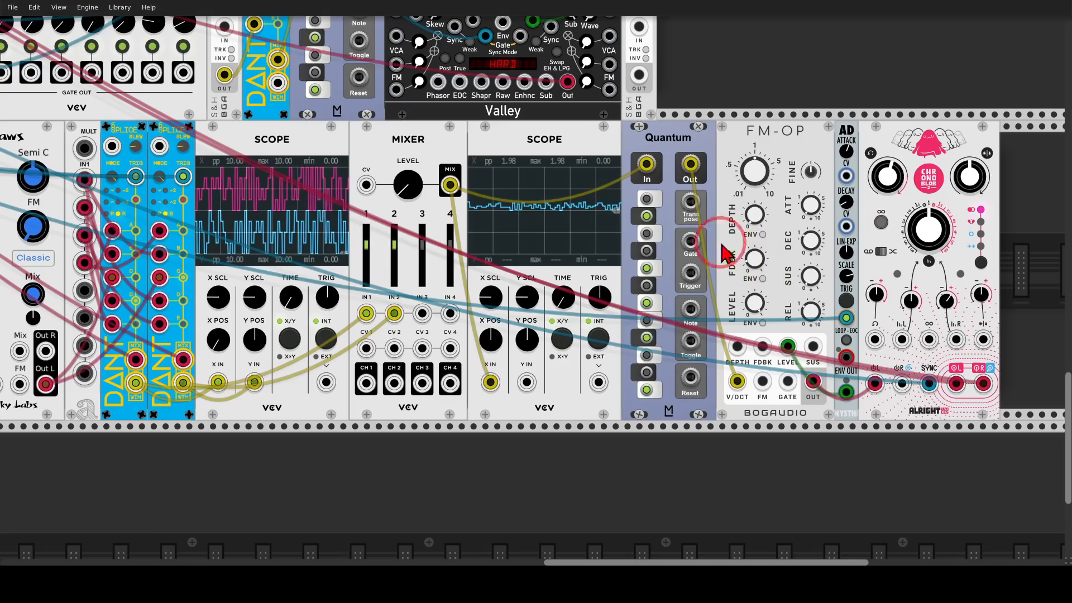
Bring the whole patch into view and turn the Tangents filter's cutoff to 0.3235
scroll(689, 240, "down", 2)
scroll(698, 128, "down", 2)
scroll(407, 239, "down", 1)
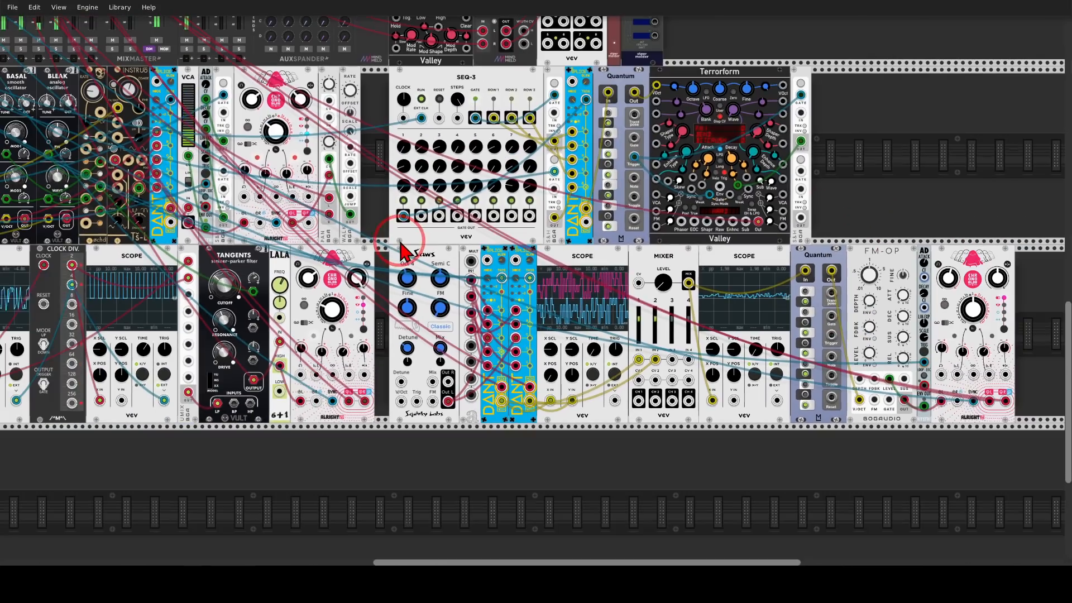
scroll(398, 232, "down", 1)
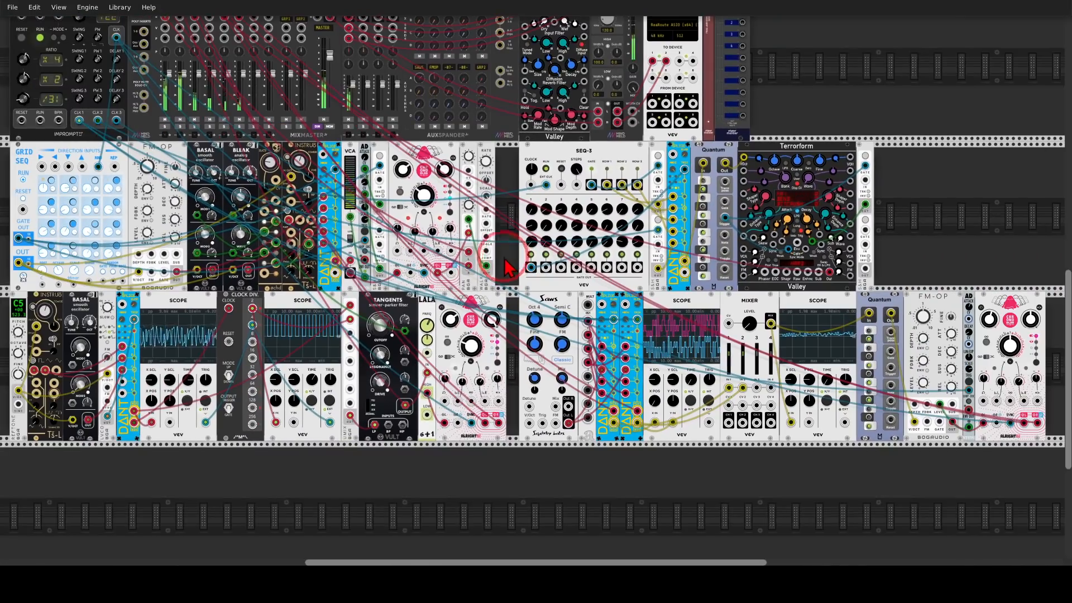
scroll(517, 240, "down", 1)
scroll(518, 245, "down", 2)
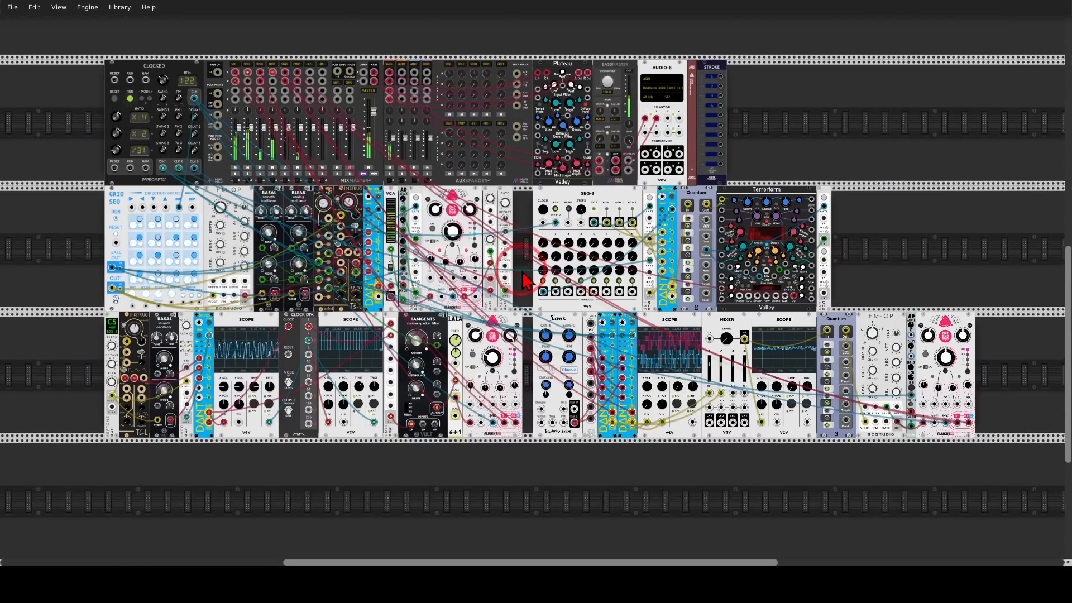
scroll(531, 268, "up", 1)
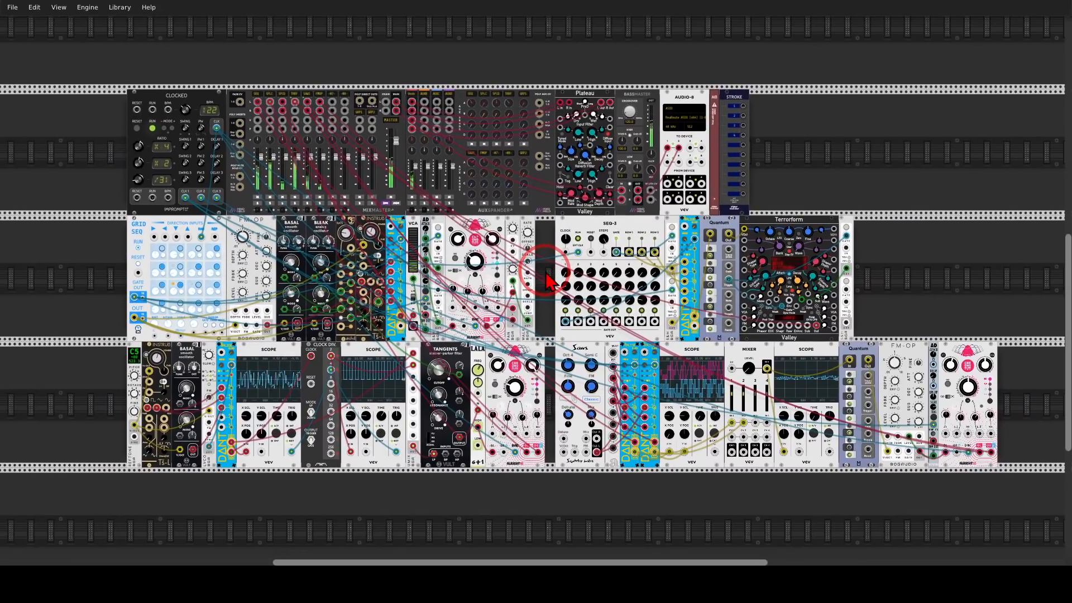
left_click_drag(436, 372, 437, 368)
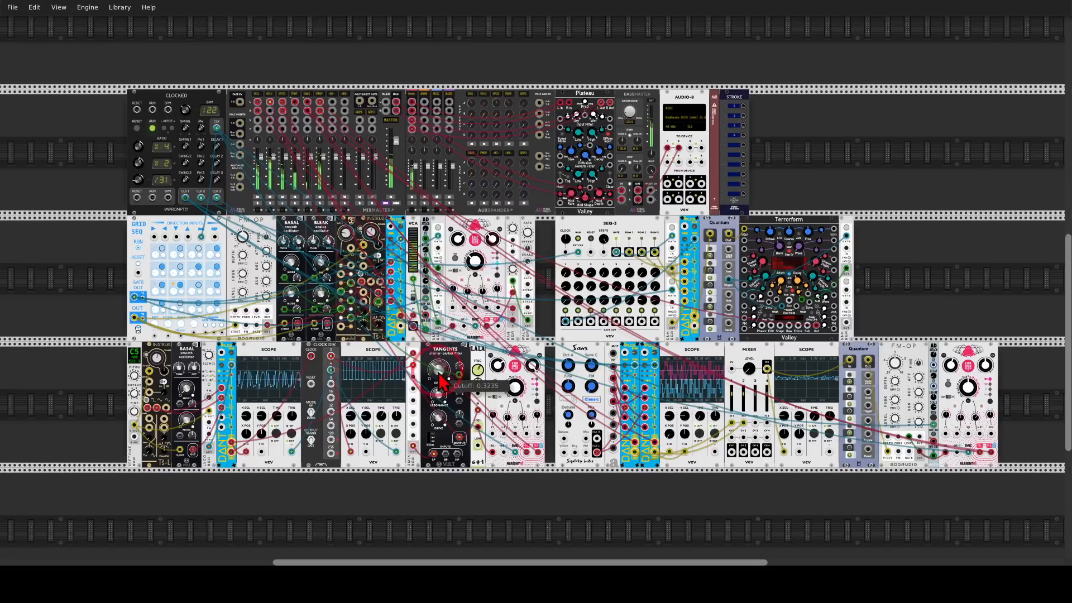
Adjust the Terrorform's Wave control and sweep the Tangents filter again while the full patch plays
left_click(793, 246)
left_click_drag(801, 251, 801, 249)
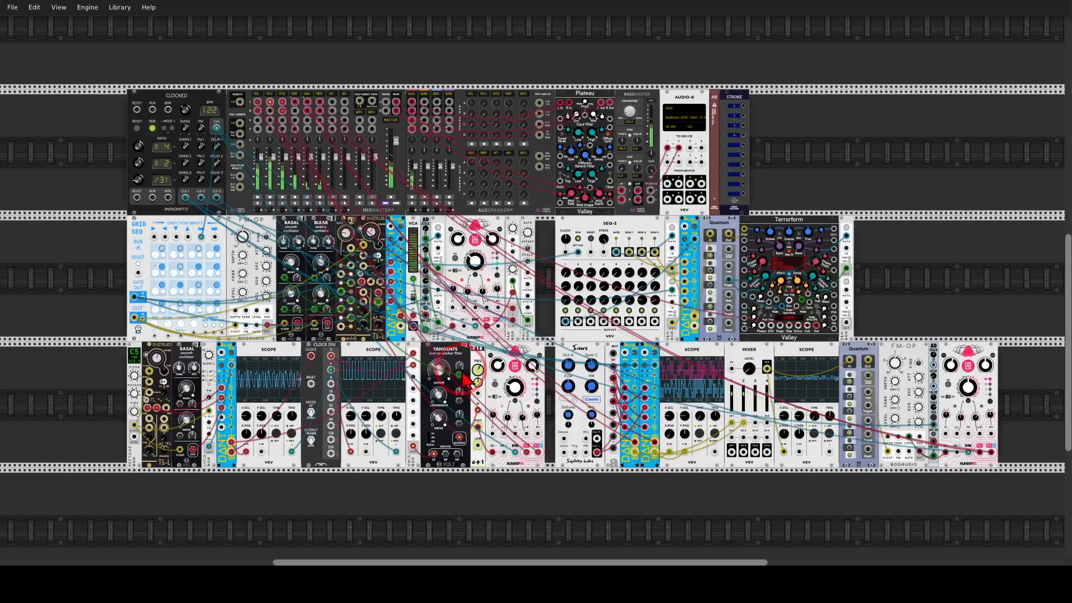
left_click(439, 394)
left_click_drag(439, 394, 439, 370)
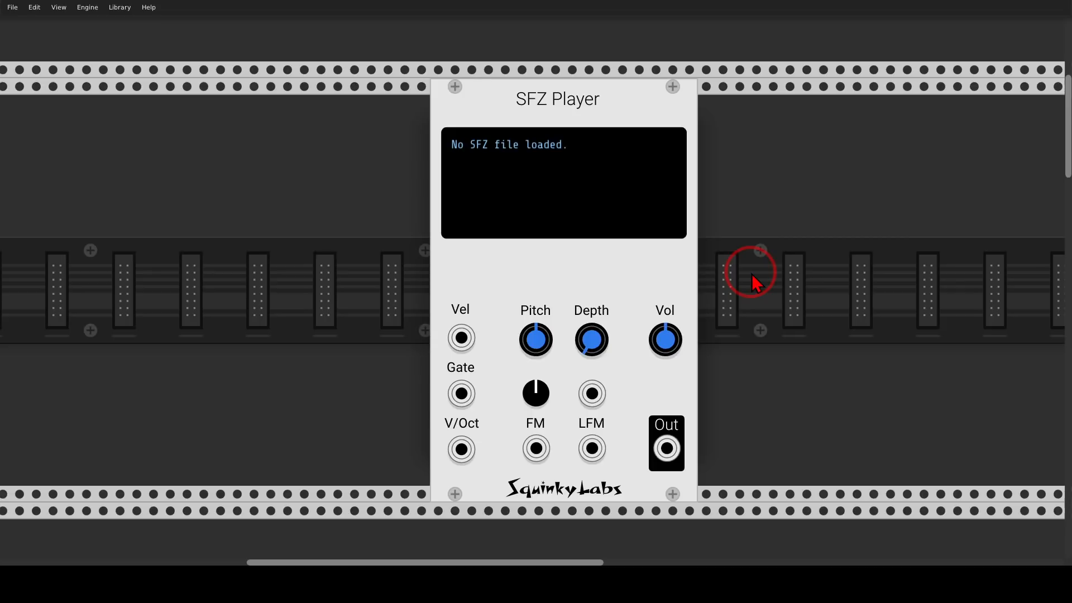
Examine the SFZ Player module's Vel, Gate and V/Oct inputs and its pitch, depth and volume controls
mouse_move(594, 72)
left_mouse_down()
mouse_move(519, 132)
mouse_move(589, 78)
left_mouse_up()
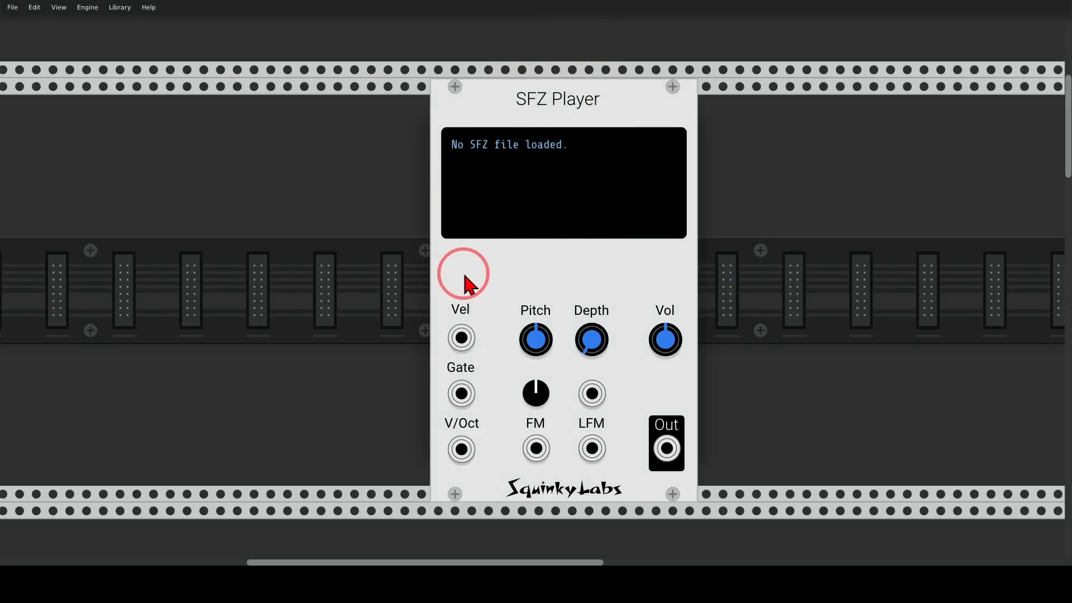
mouse_move(473, 293)
left_mouse_down()
mouse_move(436, 312)
mouse_move(500, 316)
mouse_move(468, 414)
mouse_move(485, 410)
mouse_move(478, 497)
left_mouse_up()
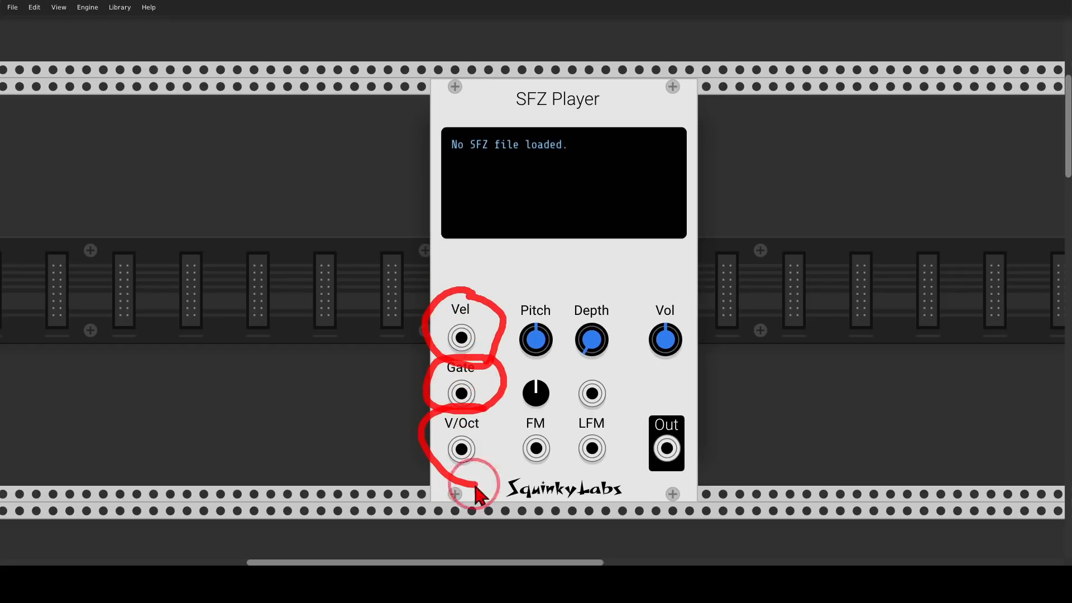
mouse_move(620, 375)
left_mouse_down()
mouse_move(517, 363)
mouse_move(531, 497)
mouse_move(663, 412)
mouse_move(612, 377)
left_mouse_up()
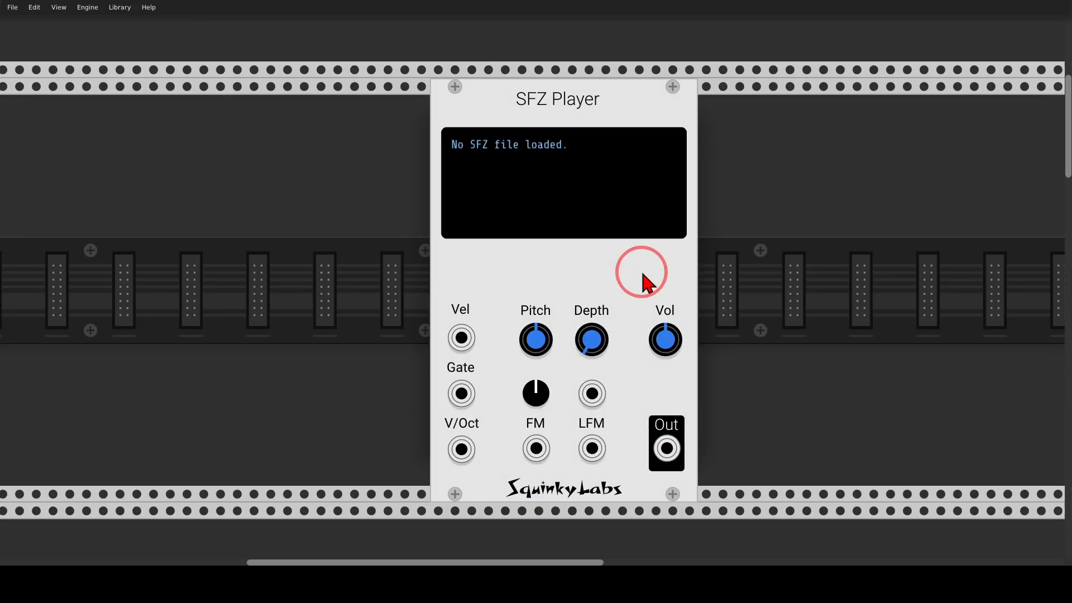
Unmute the mixer's PINO channel in the large patch and examine the K18-Upright-Piano SFZ Player driven by the random sampler
scroll(642, 274, "down", 10)
scroll(593, 260, "down", 10)
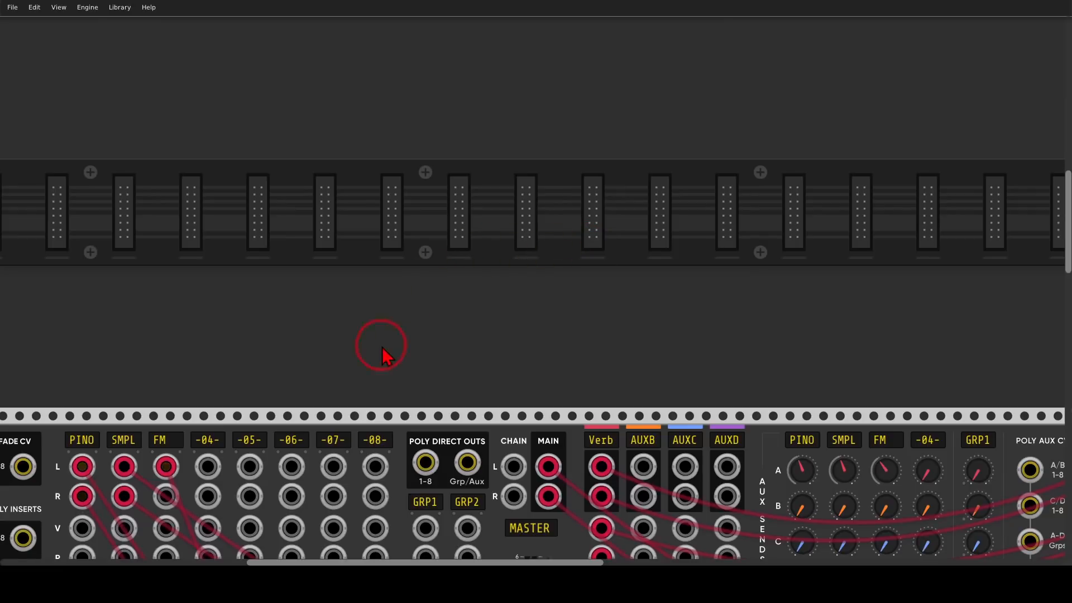
scroll(706, 184, "left", 8)
scroll(525, 233, "down", 5)
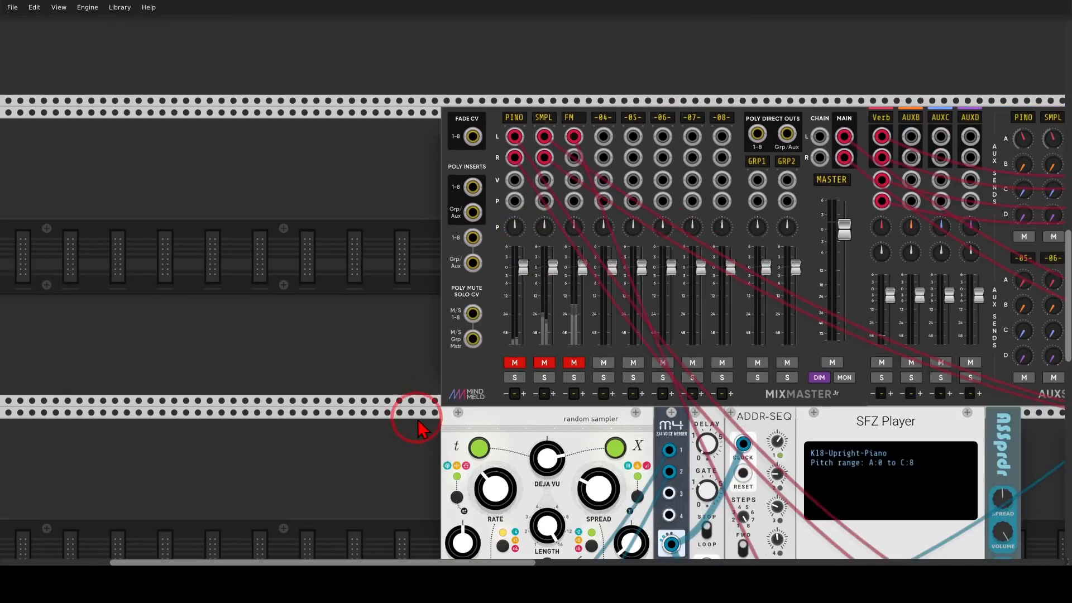
scroll(223, 211, "up", 4)
scroll(160, 174, "down", 2)
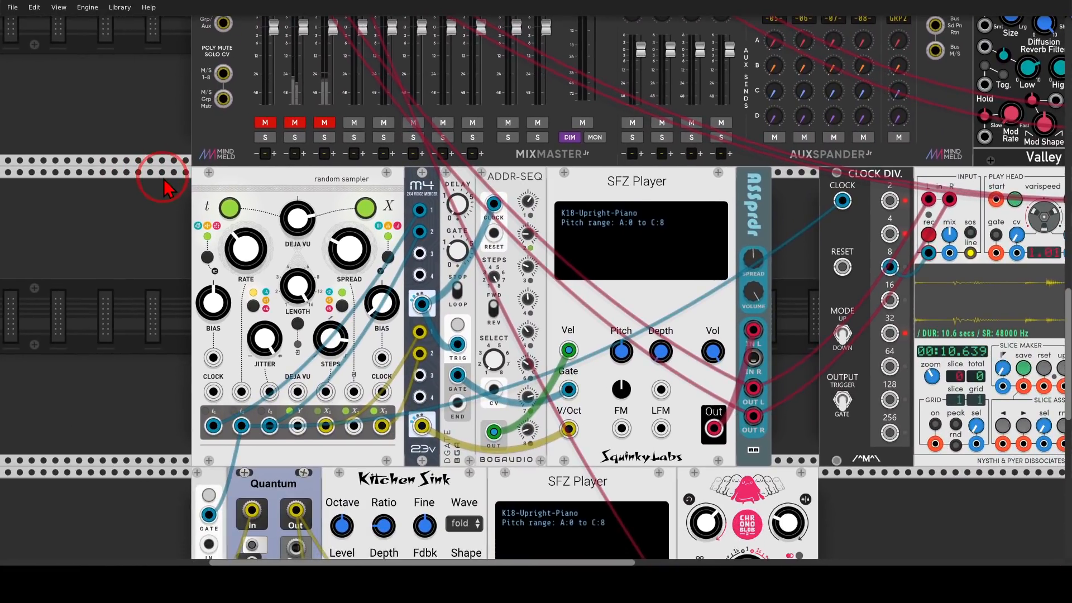
mouse_move(335, 177)
left_mouse_down()
mouse_move(374, 279)
mouse_move(433, 227)
mouse_move(591, 237)
mouse_move(533, 263)
mouse_move(550, 265)
left_mouse_up()
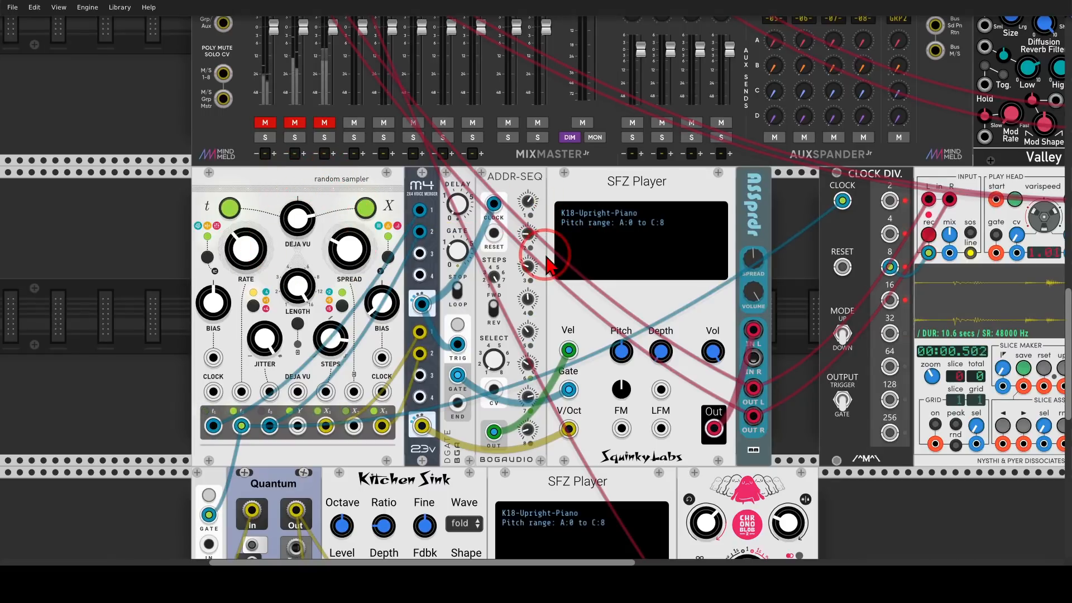
left_click(265, 122)
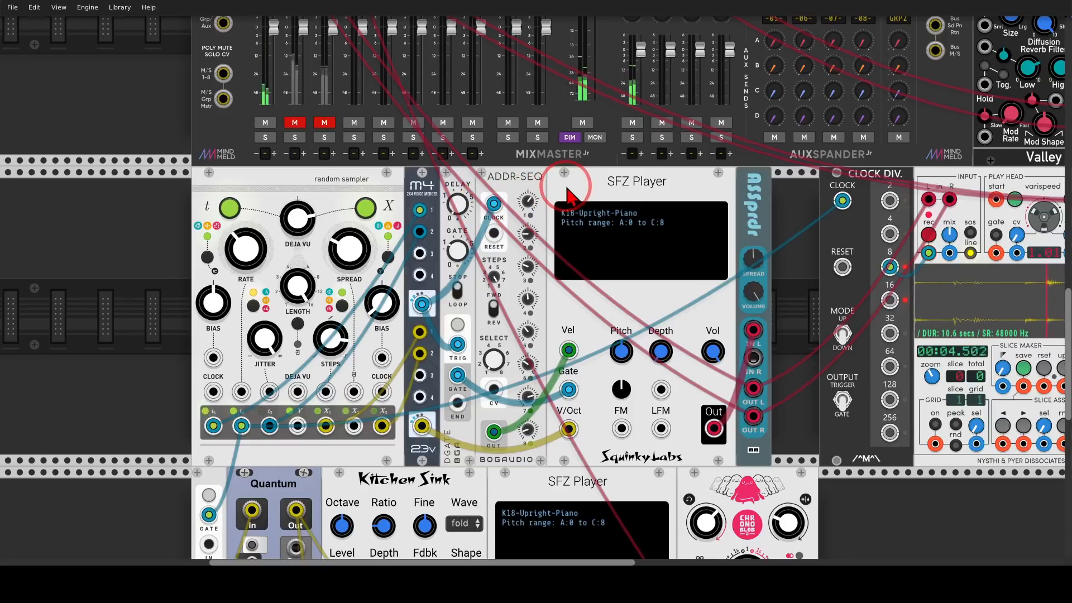
scroll(541, 187, "right", 2)
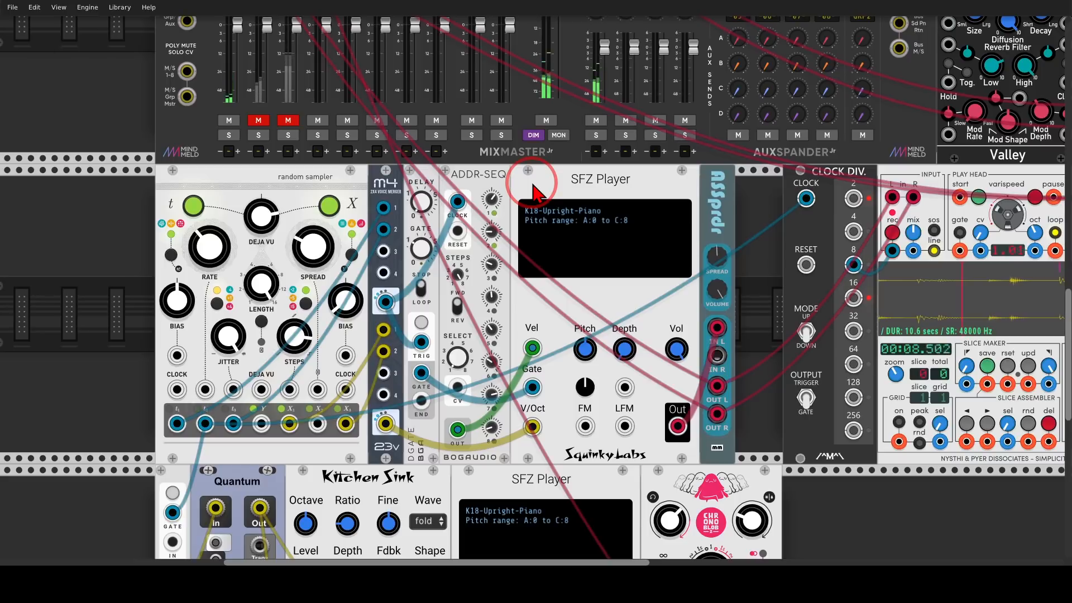
double_click(207, 264)
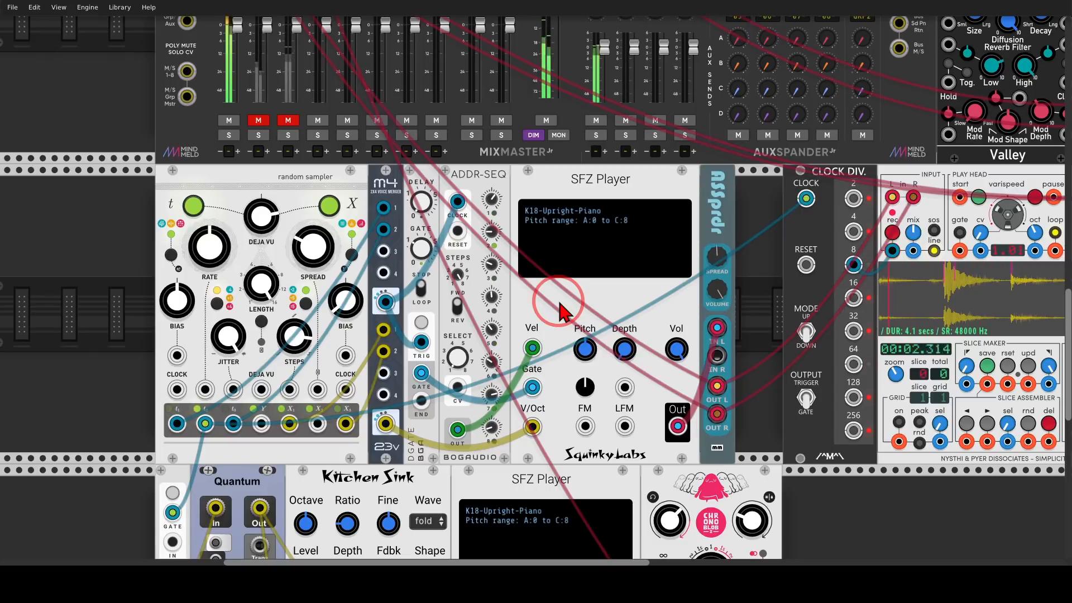
mouse_move(634, 159)
left_mouse_down()
mouse_move(565, 174)
mouse_move(596, 212)
left_mouse_up()
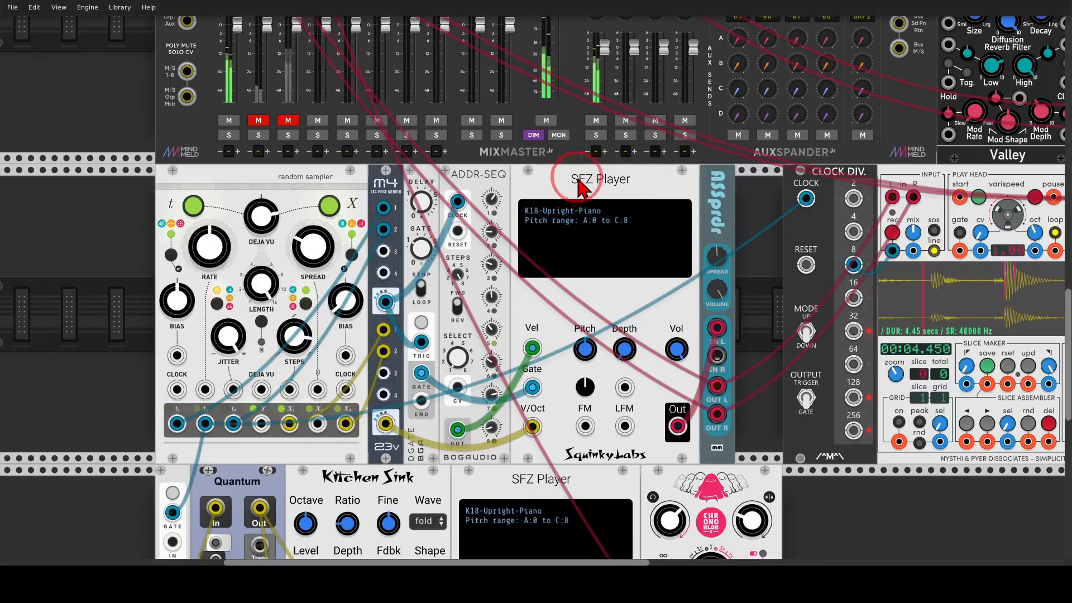
Unmute the mixer's SMPL channel and examine the Simpliciter sampler fed by the Clock Div module
scroll(525, 212, "up", 5)
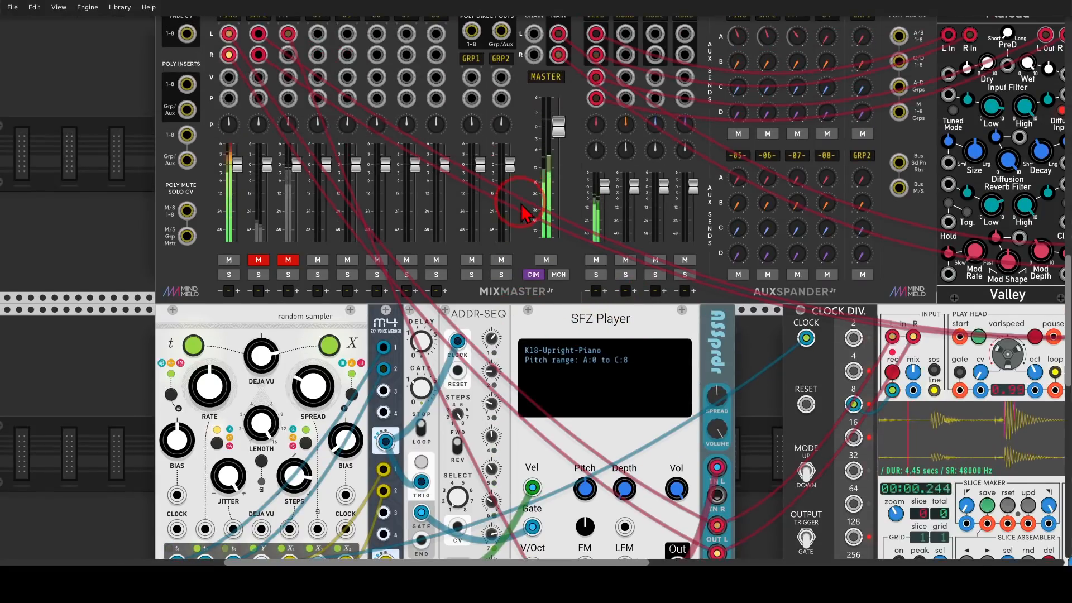
left_click(259, 259)
scroll(551, 349, "right", 10)
scroll(552, 349, "down", 5)
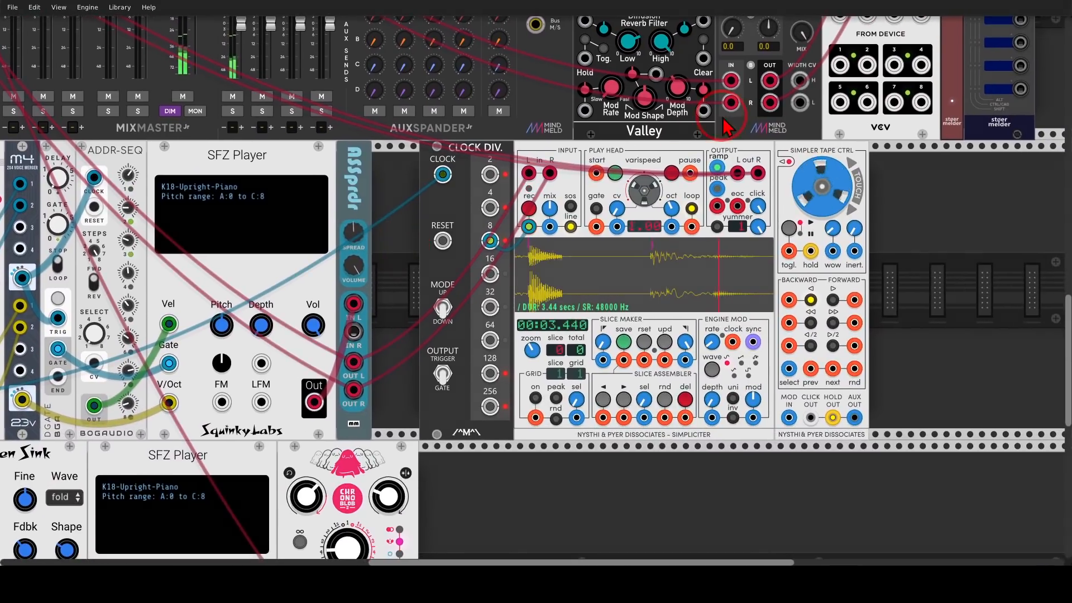
mouse_move(720, 126)
left_mouse_down()
mouse_move(534, 449)
mouse_move(866, 218)
left_mouse_up()
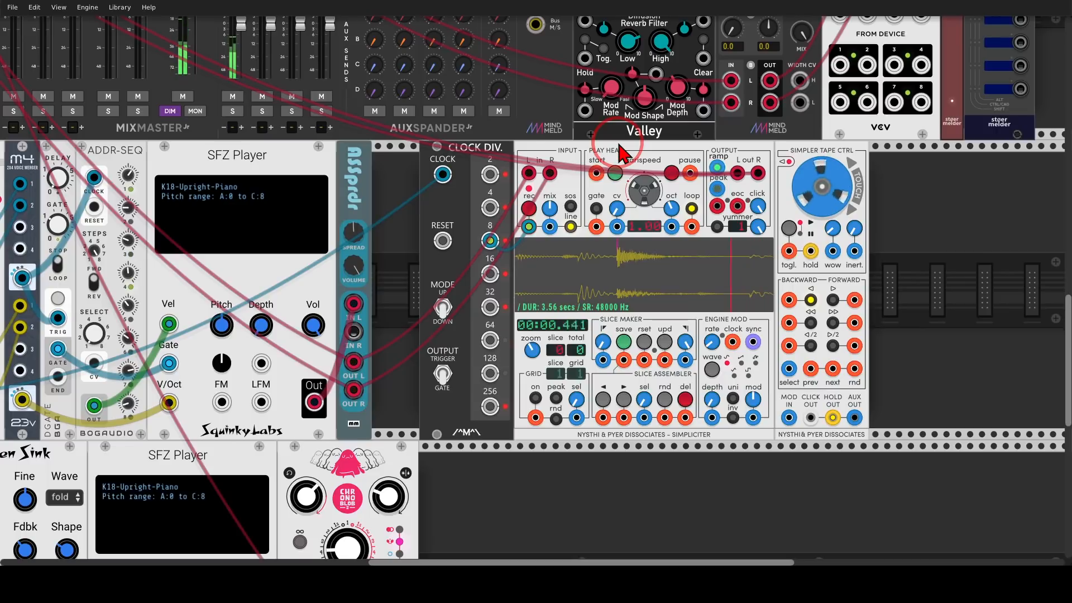
Unmute the mixer's FM channel and trace the Kitchen Sink output into the lower SFZ Player's LFM input
scroll(609, 157, "left", 5)
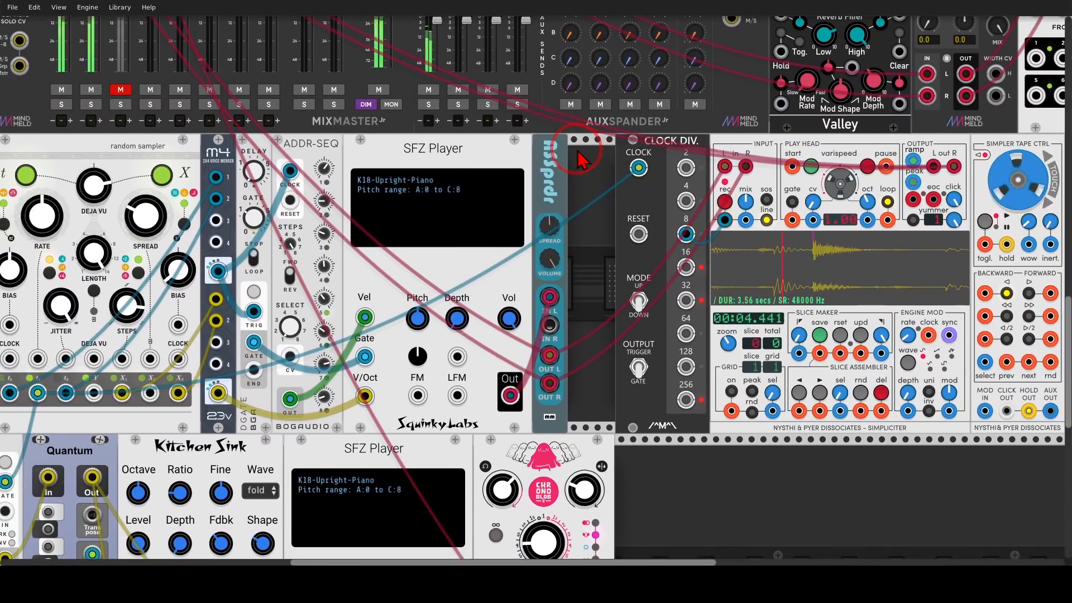
left_click_drag(580, 160, 804, 338)
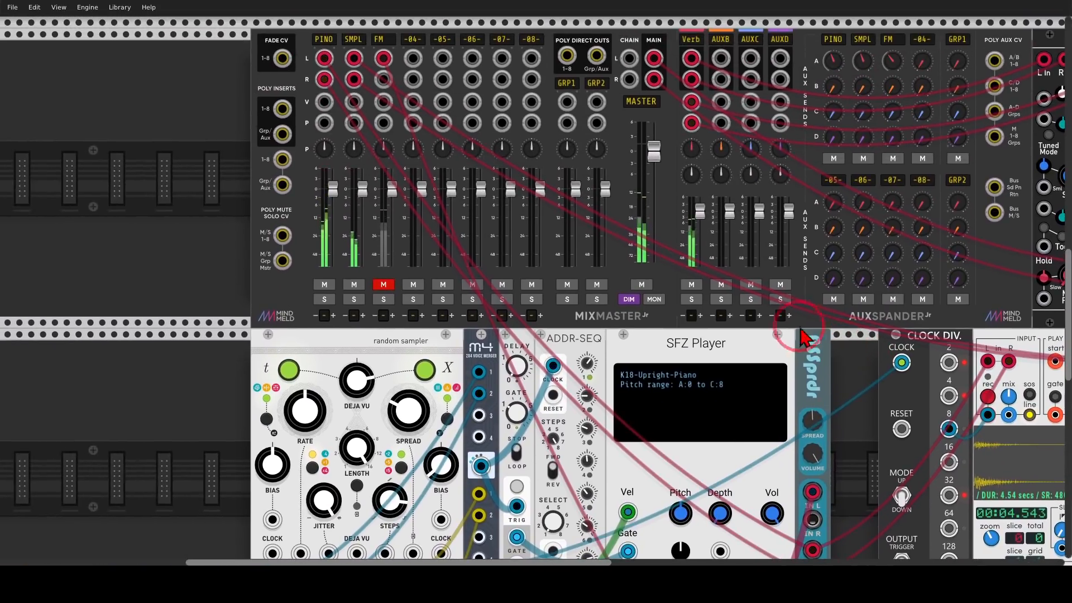
left_click(383, 284)
scroll(210, 248, "down", 5)
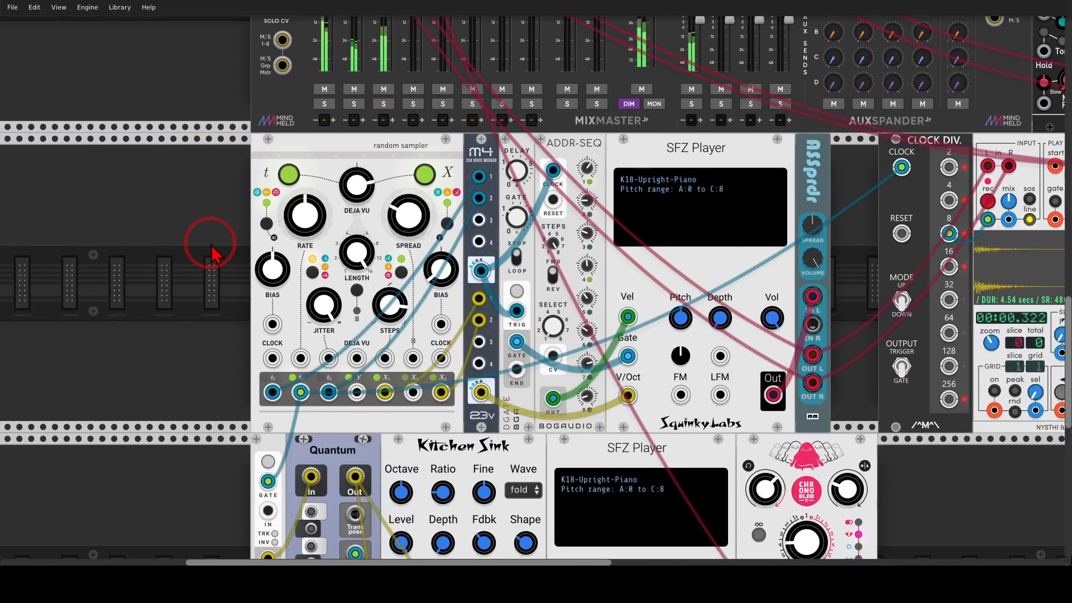
scroll(212, 254, "down", 6)
scroll(212, 254, "down", 1)
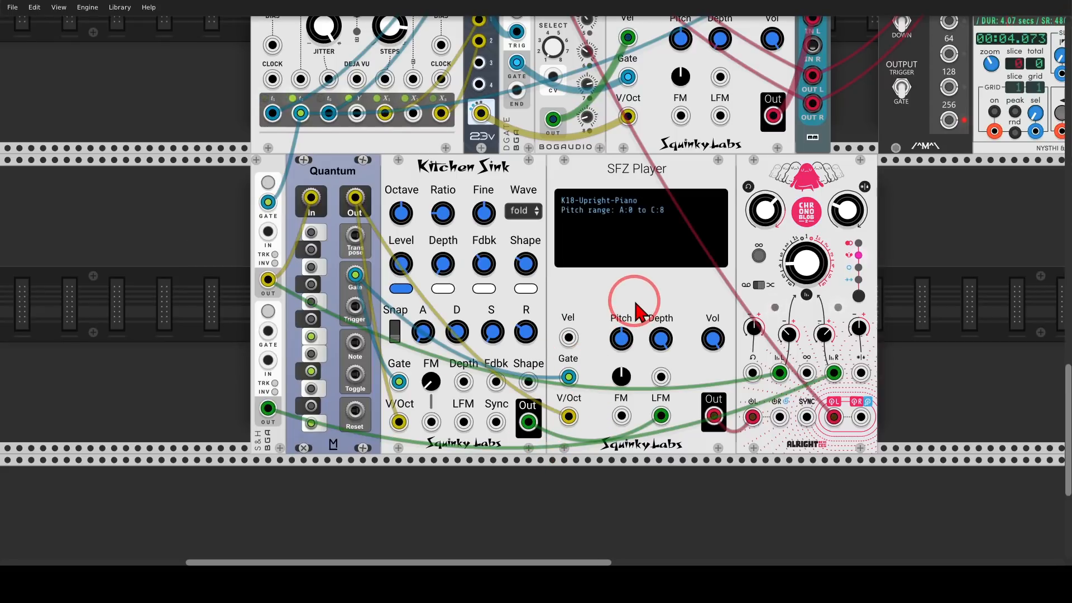
mouse_move(637, 176)
left_mouse_down()
mouse_move(665, 263)
mouse_move(648, 181)
left_mouse_up()
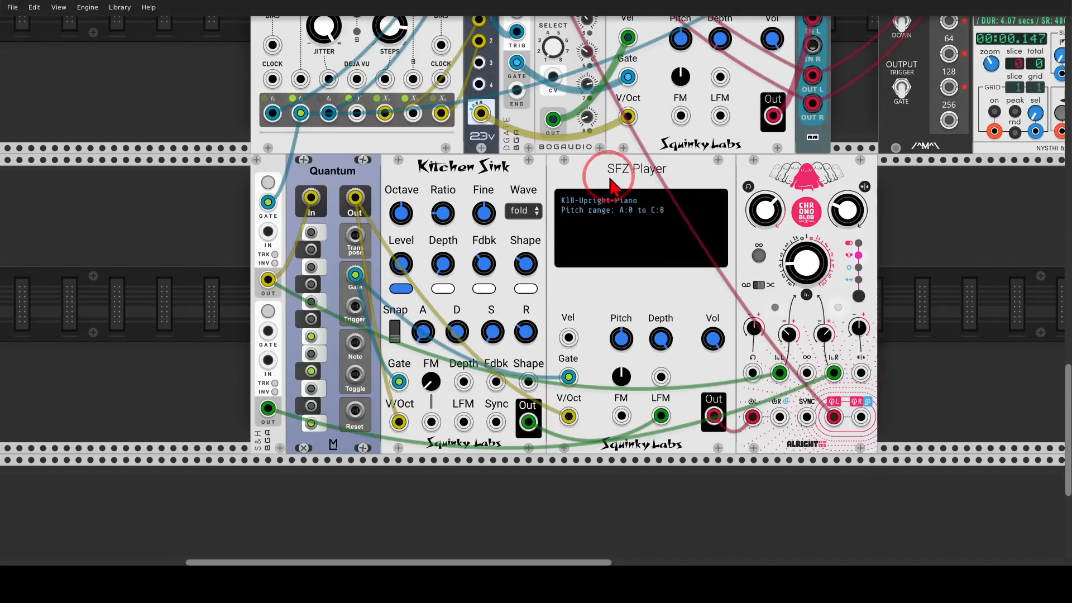
mouse_move(677, 401)
left_mouse_down()
mouse_move(643, 452)
mouse_move(706, 391)
mouse_move(648, 369)
left_mouse_up()
mouse_move(535, 384)
left_mouse_down()
mouse_move(492, 425)
mouse_move(509, 468)
mouse_move(562, 393)
mouse_move(625, 412)
mouse_move(636, 403)
mouse_move(600, 455)
left_mouse_up()
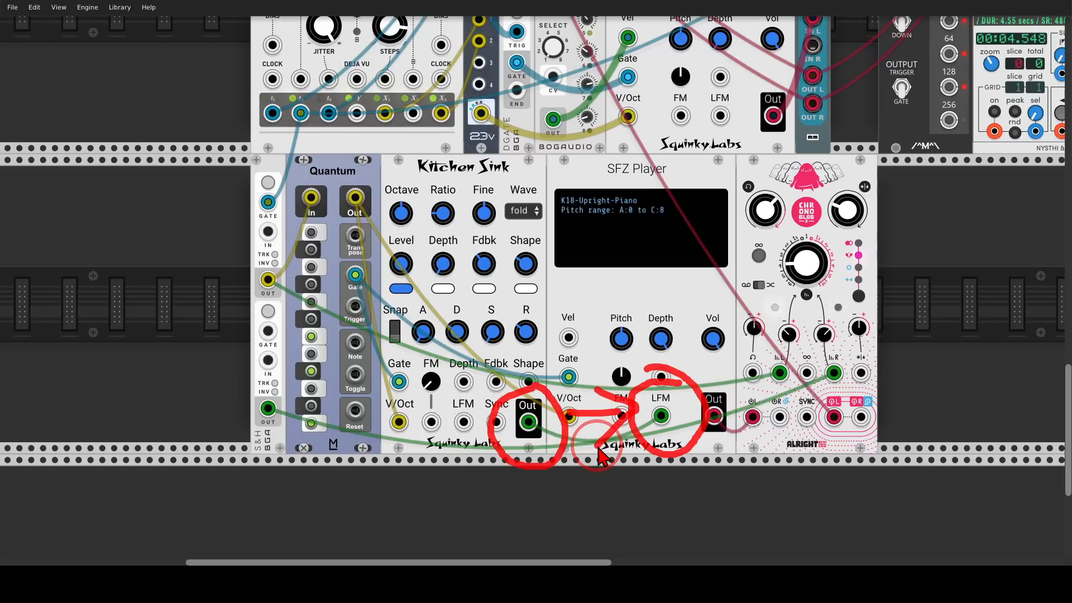
Solo the mixer's FM channel to hear the Kitchen Sink-modulated SFZ Player voice on its own
scroll(504, 258, "up", 5)
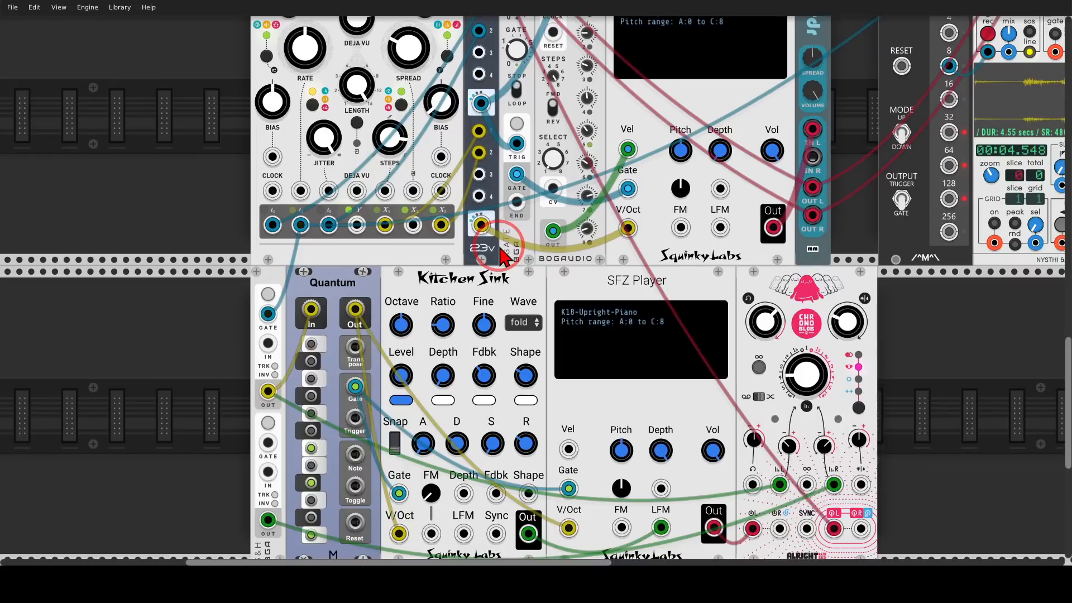
scroll(504, 258, "up", 4)
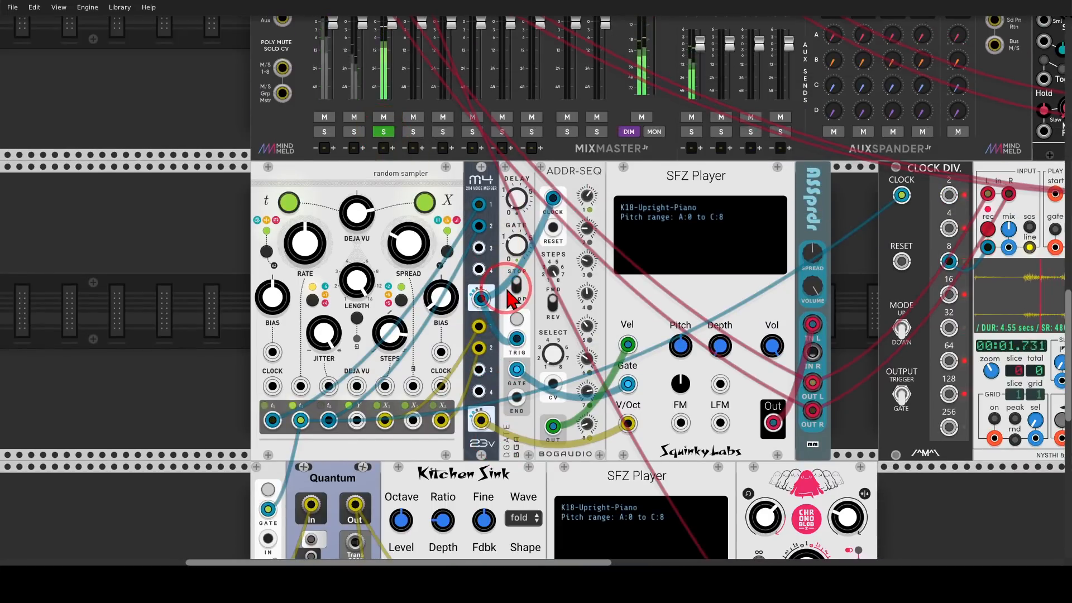
scroll(510, 287, "down", 2)
scroll(510, 296, "down", 5)
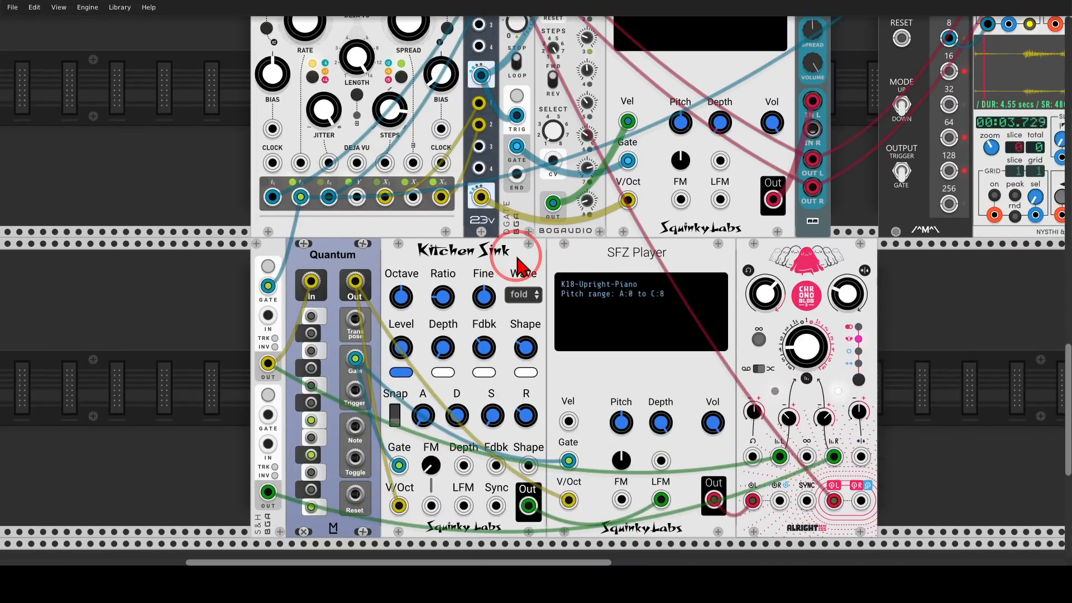
scroll(519, 267, "down", 1)
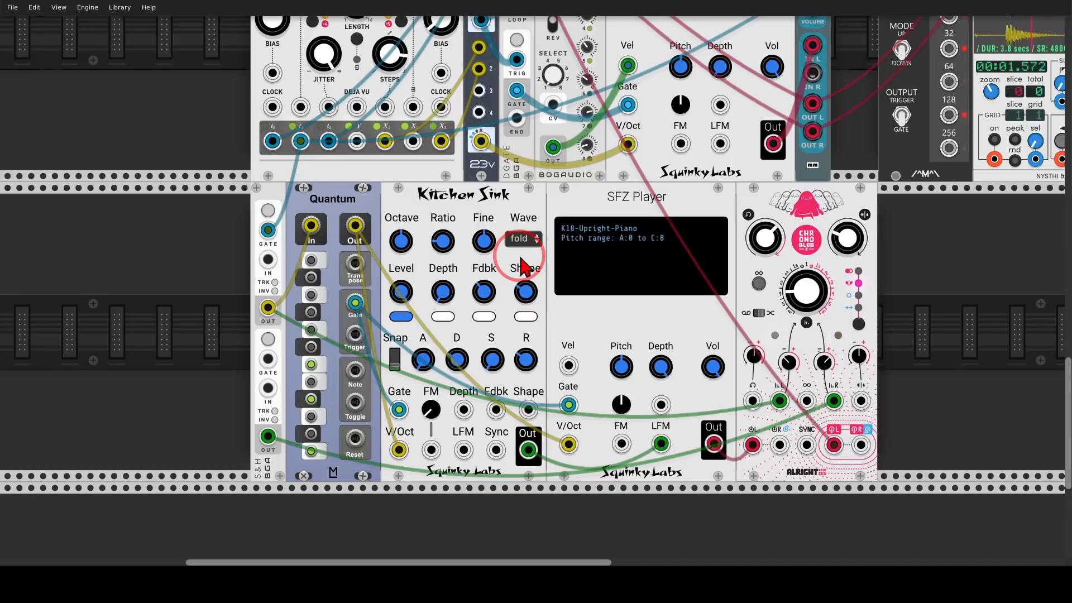
Take the FM channel out of solo and bring the whole piano patch into view
scroll(523, 266, "up", 8)
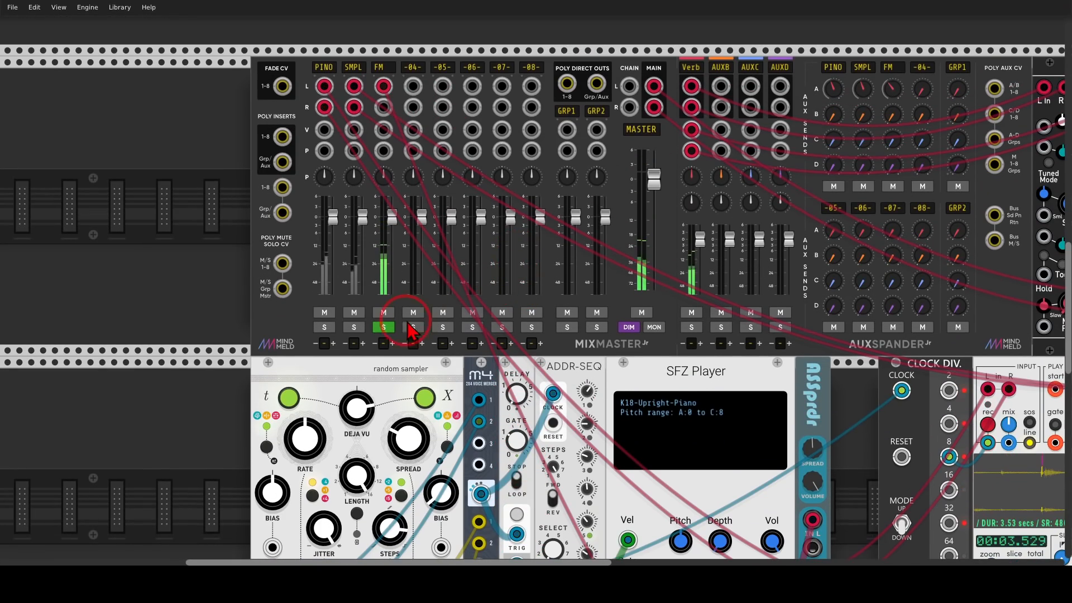
scroll(393, 335, "down", 5)
scroll(394, 335, "down", 2)
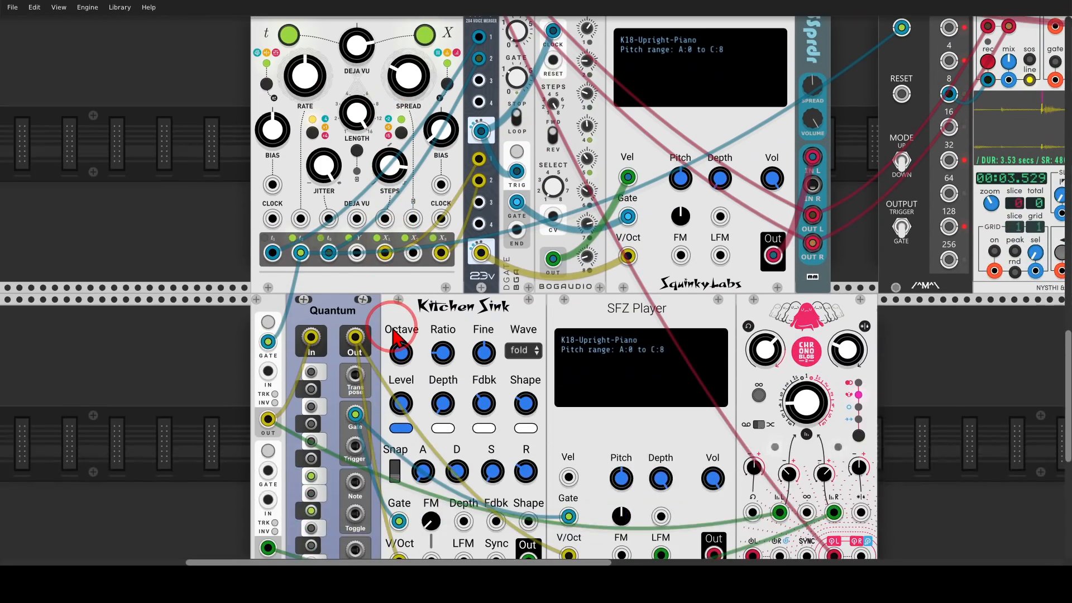
scroll(394, 335, "down", 3)
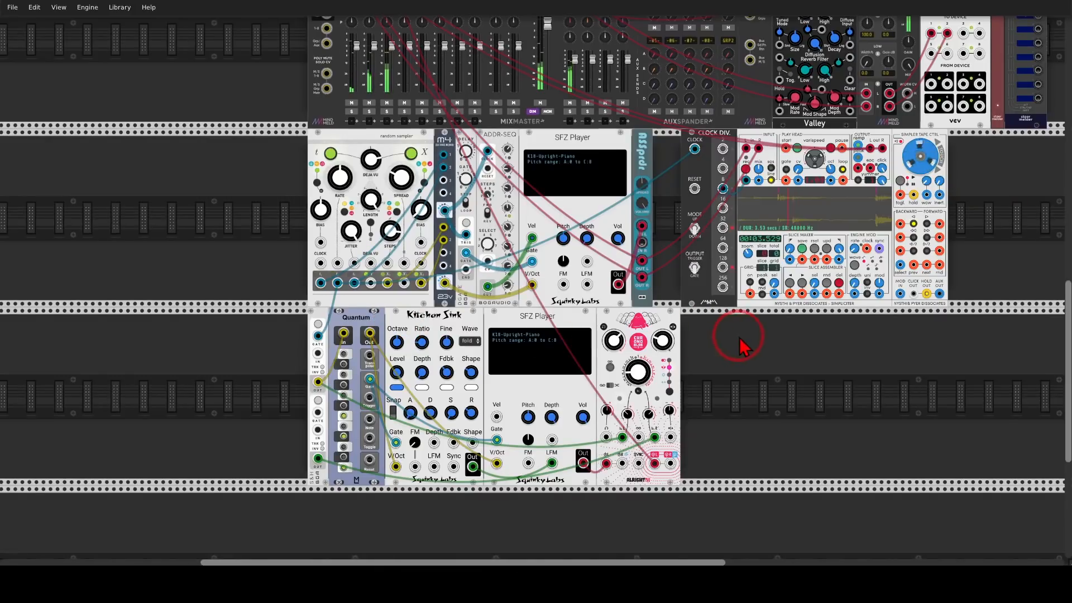
left_click_drag(738, 338, 631, 380)
scroll(632, 397, "down", 2)
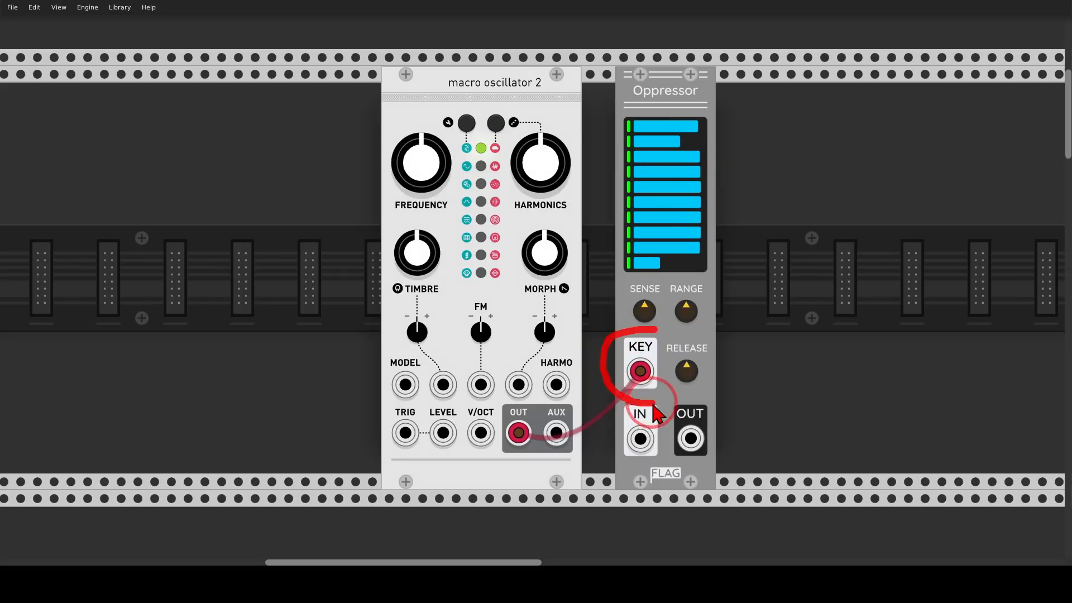
Sweep Macro Oscillator 2's Frequency while watching Oppressor's band display, and reset it to its default
mouse_move(658, 416)
left_mouse_down()
mouse_move(682, 366)
mouse_move(673, 342)
left_mouse_up()
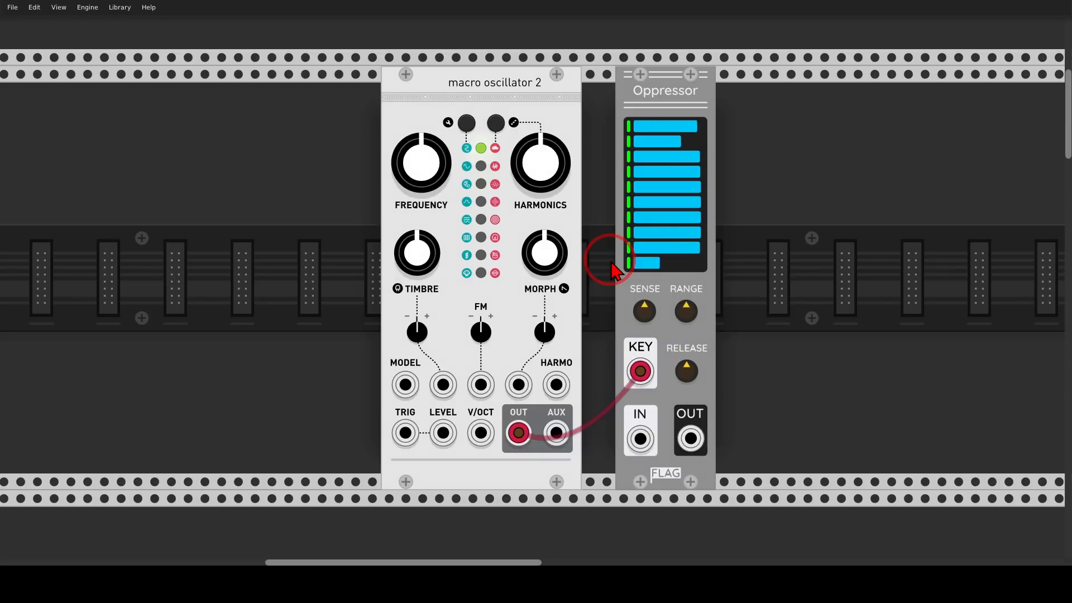
mouse_move(425, 163)
left_mouse_down()
mouse_move(536, 291)
mouse_move(538, 268)
left_mouse_up()
mouse_move(713, 96)
left_mouse_down()
mouse_move(695, 96)
mouse_move(634, 313)
mouse_move(715, 91)
left_mouse_up()
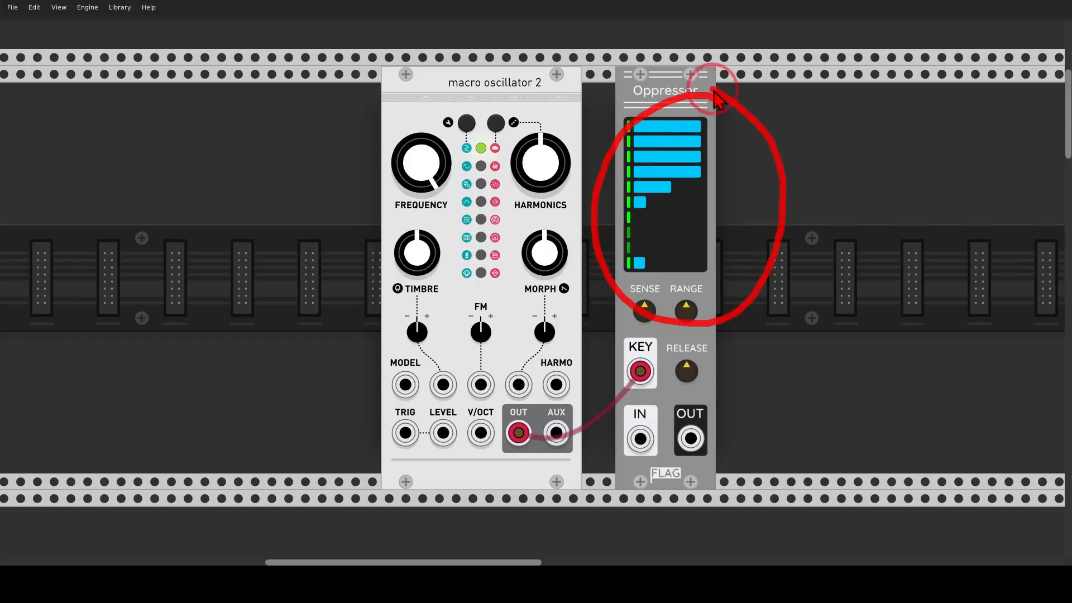
mouse_move(421, 161)
left_mouse_down()
mouse_move(546, 306)
mouse_move(529, 272)
mouse_move(536, 282)
left_mouse_up()
double_click(422, 159)
Vary Macro Oscillator 2's Harmonics between 0% and 100% along with its Frequency and Timbre to drive Oppressor's bands
left_click_drag(529, 168, 545, 268)
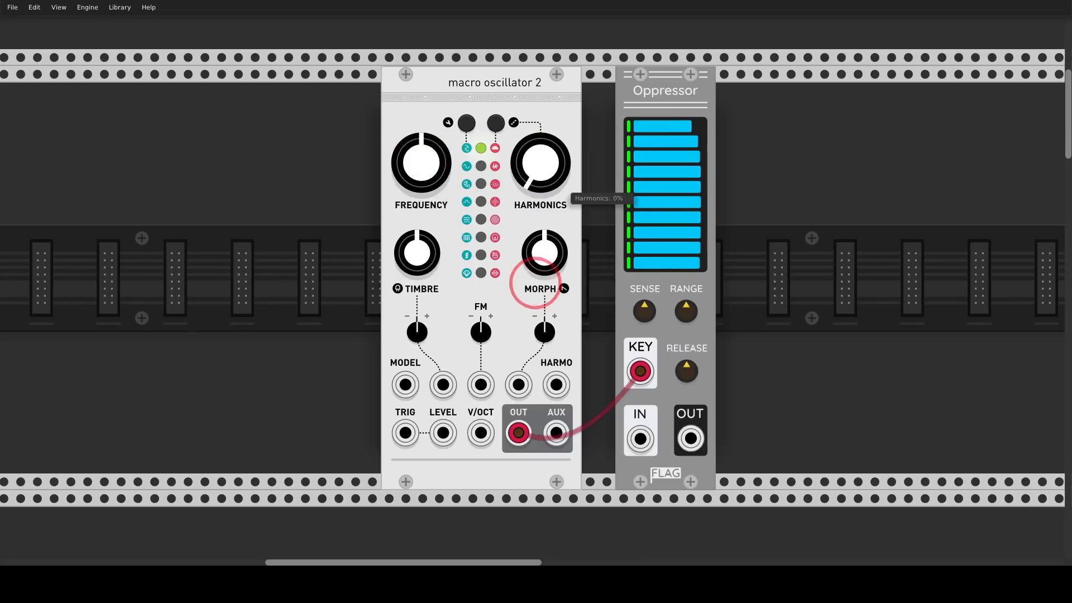
left_click_drag(424, 147, 541, 263)
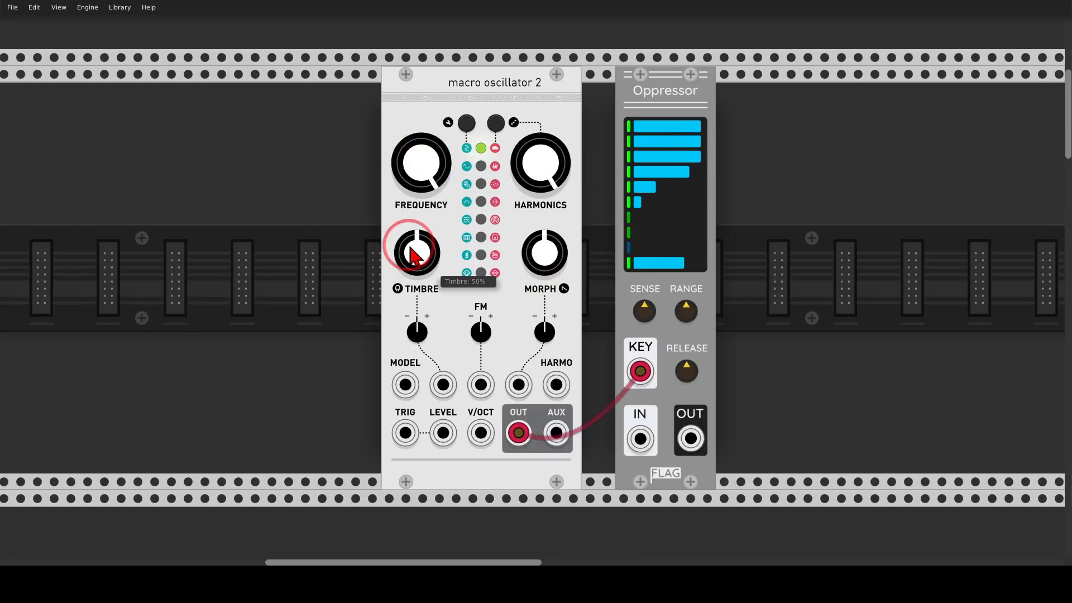
left_click_drag(419, 251, 545, 304)
left_click_drag(550, 254, 535, 275)
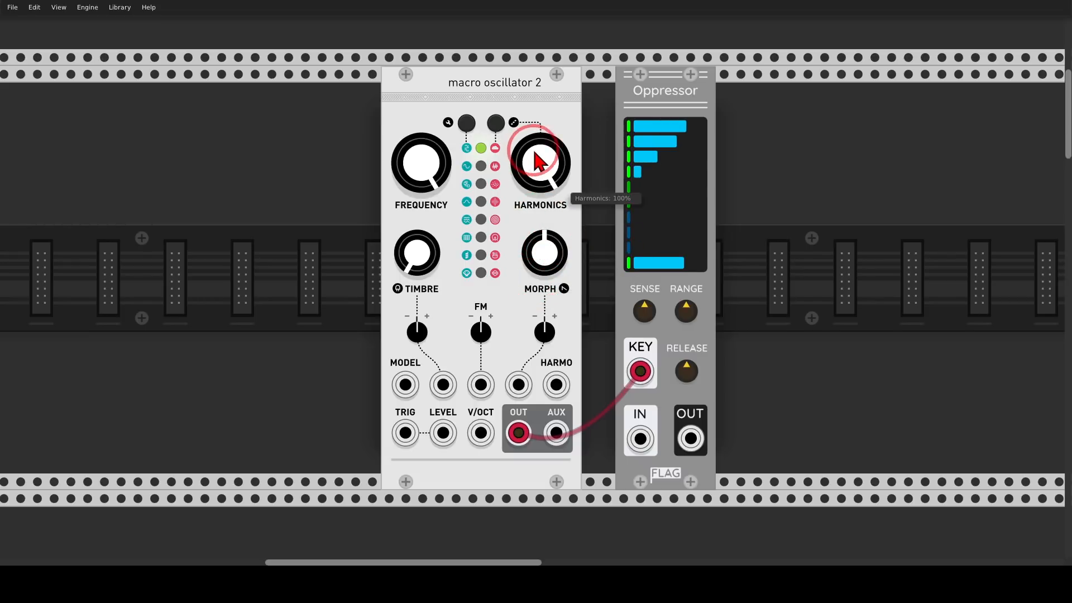
left_click_drag(532, 152, 537, 276)
left_click_drag(429, 169, 524, 230)
left_click_drag(426, 246, 532, 192)
Locate the Gate-Seq-64 and Deep bass drum modules in the larger drum patch and unmute the mixer's KICK channel
scroll(447, 270, "down", 4)
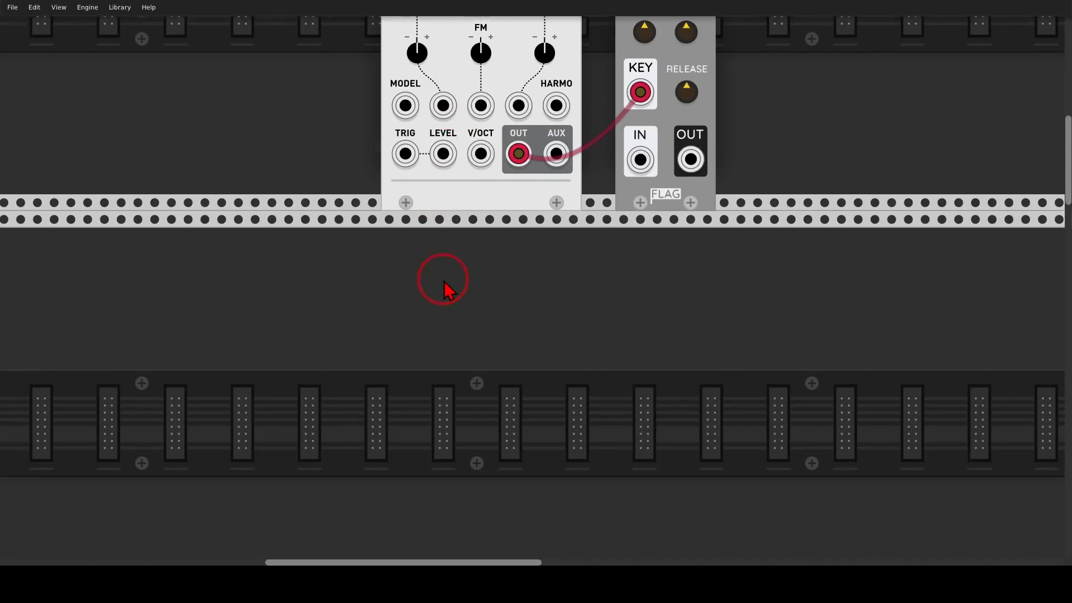
scroll(444, 281, "down", 3)
left_click_drag(445, 283, 629, 24)
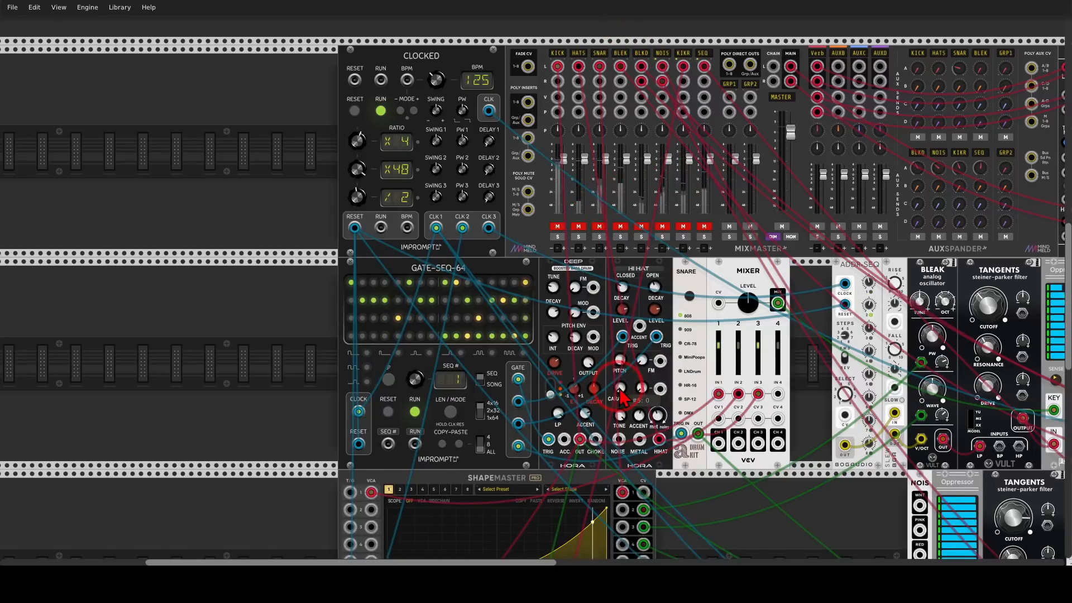
scroll(607, 215, "up", 5)
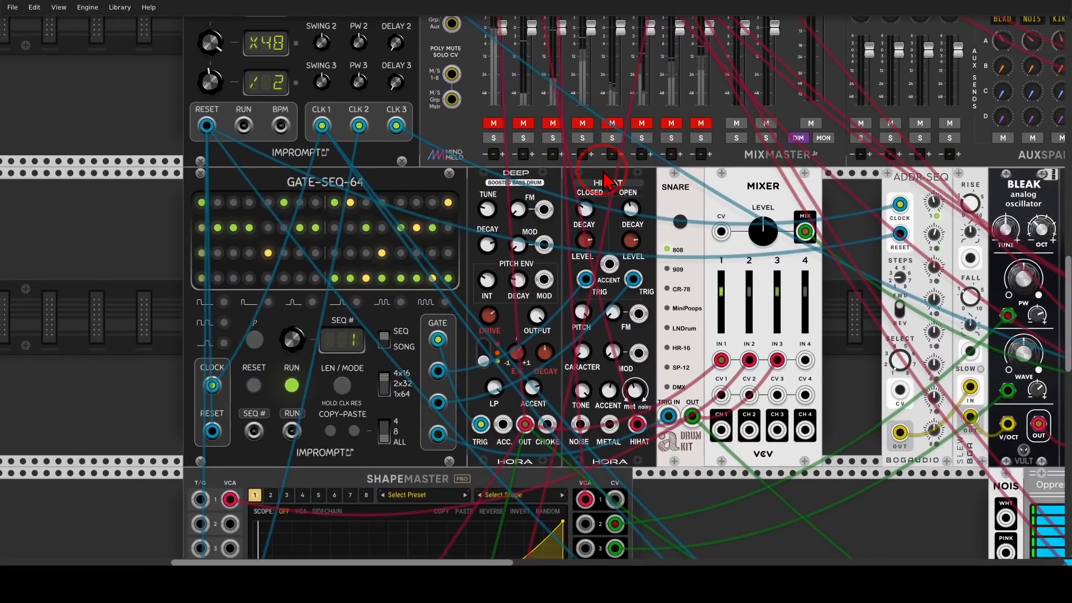
mouse_move(360, 149)
left_mouse_down()
mouse_move(335, 215)
mouse_move(385, 176)
mouse_move(468, 189)
mouse_move(489, 212)
left_mouse_up()
mouse_move(485, 103)
left_mouse_down()
mouse_move(494, 136)
mouse_move(491, 126)
left_mouse_up()
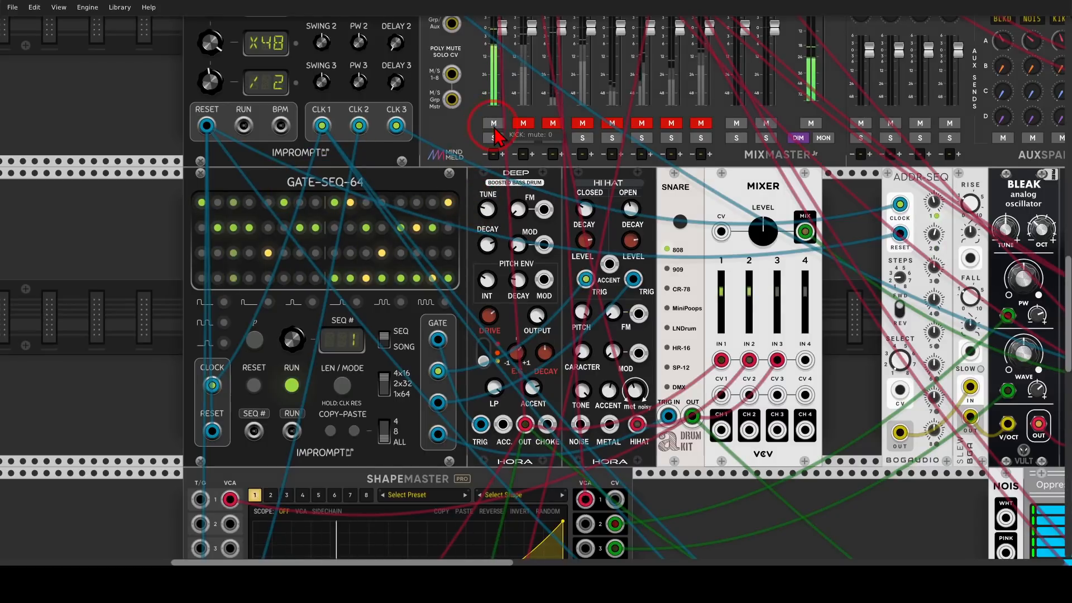
mouse_move(642, 168)
left_mouse_down()
mouse_move(602, 172)
mouse_move(631, 184)
left_mouse_up()
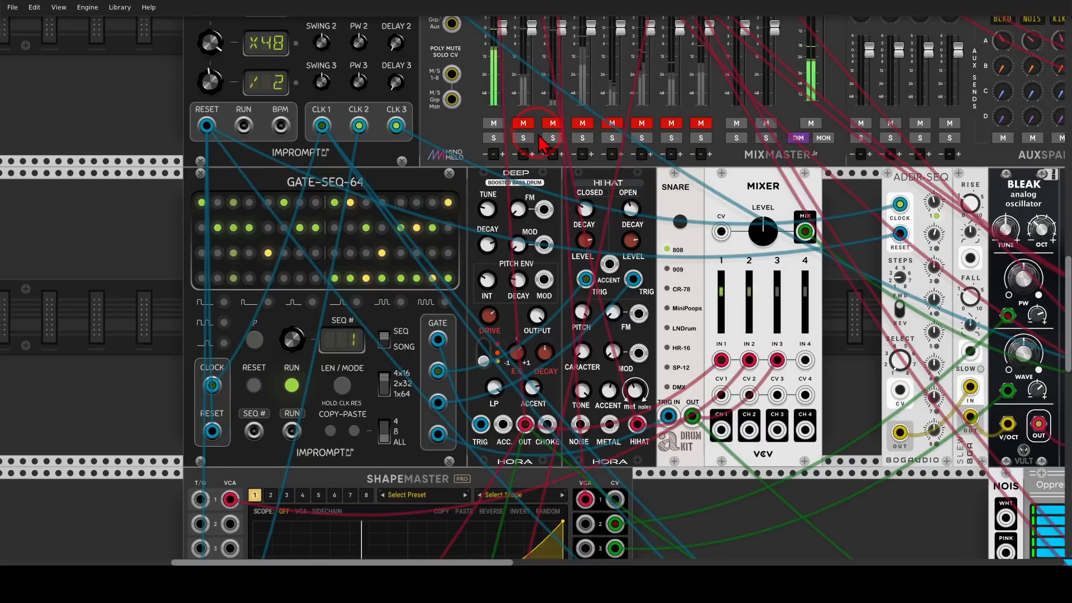
Unmute the mixer's HATS and SNAR channels and inspect the ShapeMaster Pro module below Gate-Seq-64
left_click(523, 123)
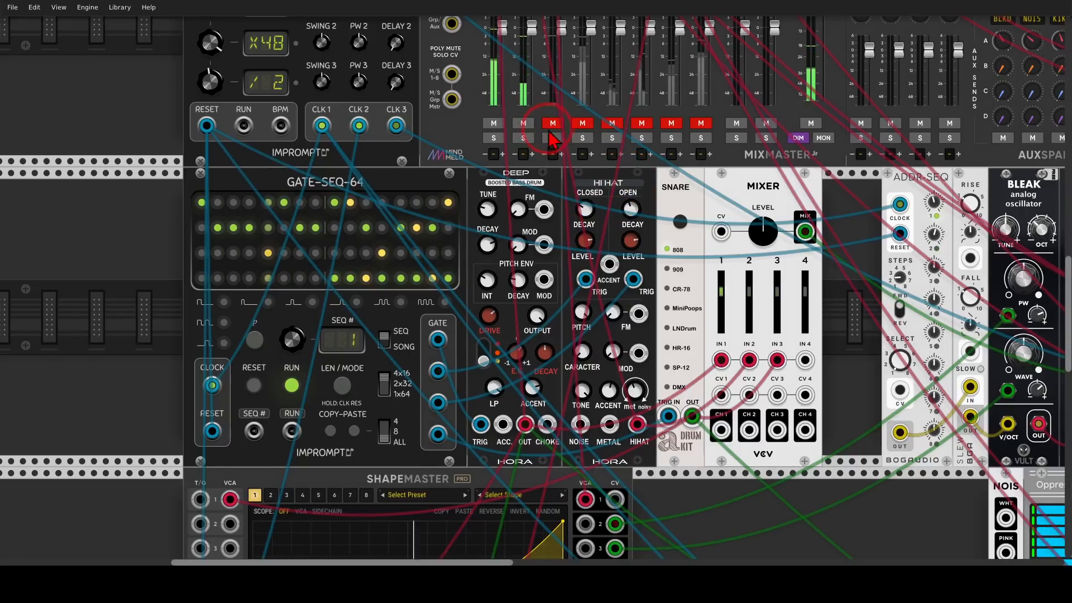
left_click(553, 122)
scroll(653, 235, "down", 6)
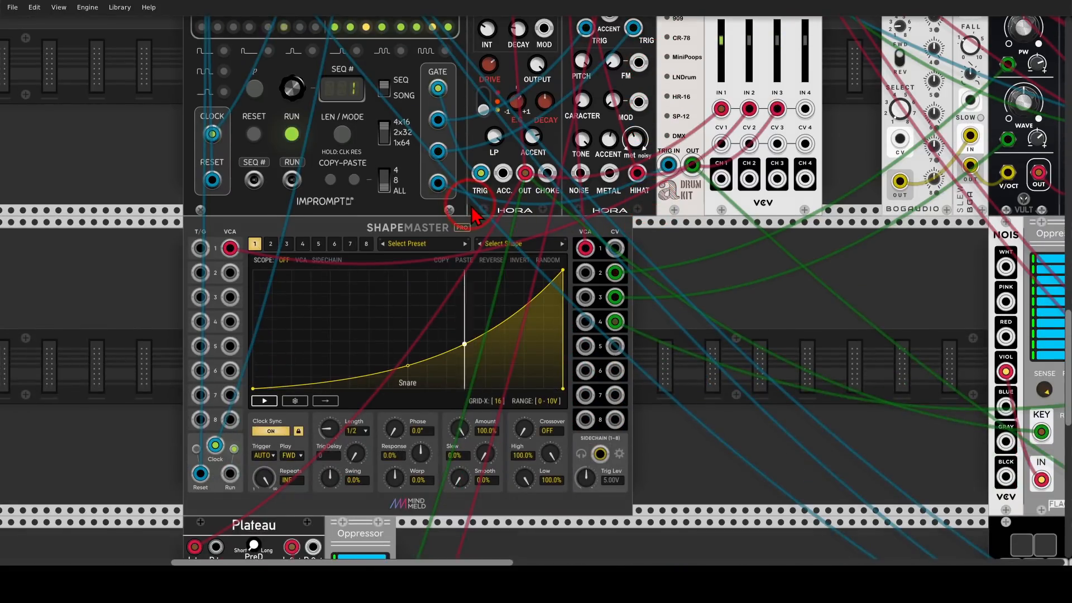
mouse_move(474, 215)
left_mouse_down()
mouse_move(363, 215)
mouse_move(454, 263)
mouse_move(485, 220)
left_mouse_up()
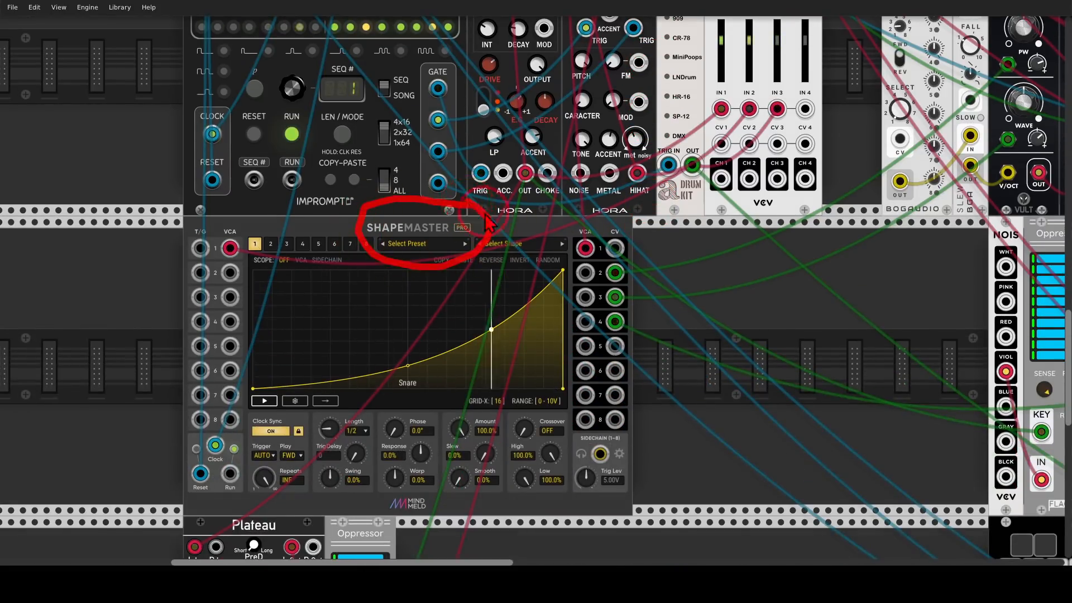
left_click(676, 263)
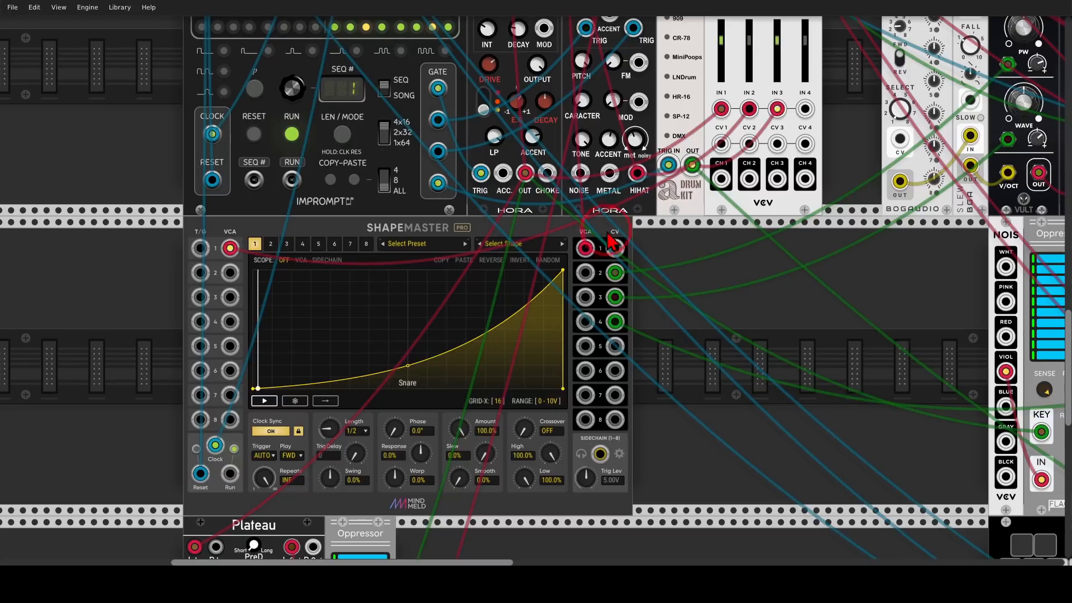
left_click(393, 254)
left_click(459, 264)
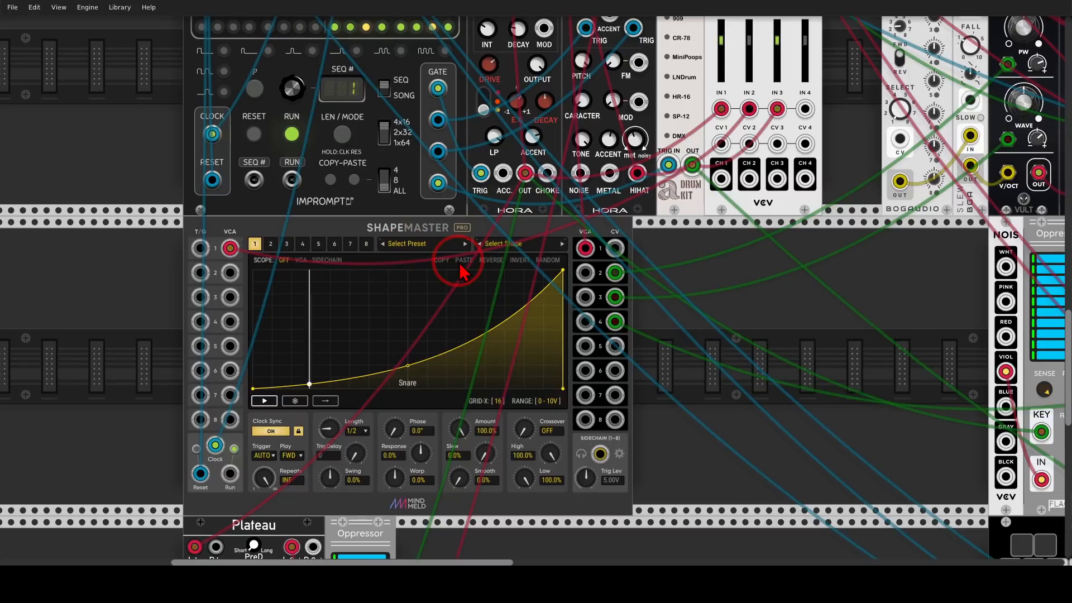
Examine the Addr-Seq, Bleak oscillator and Tangents filter voice and the connections to the IN and KEY jacks of its Oppressor
scroll(726, 262, "up", 5)
scroll(725, 263, "right", 3)
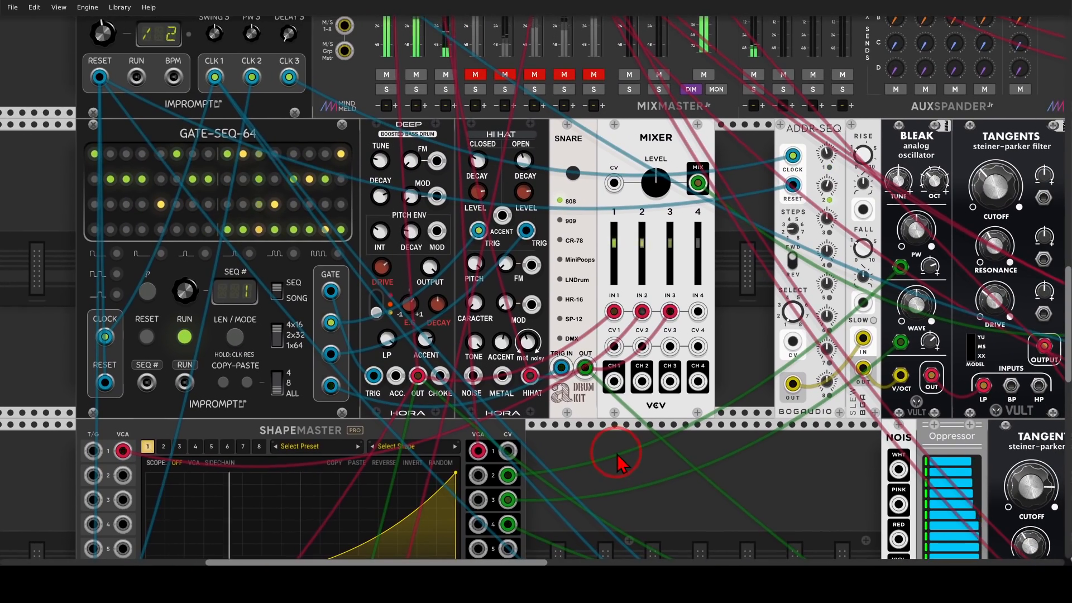
scroll(719, 269, "right", 7)
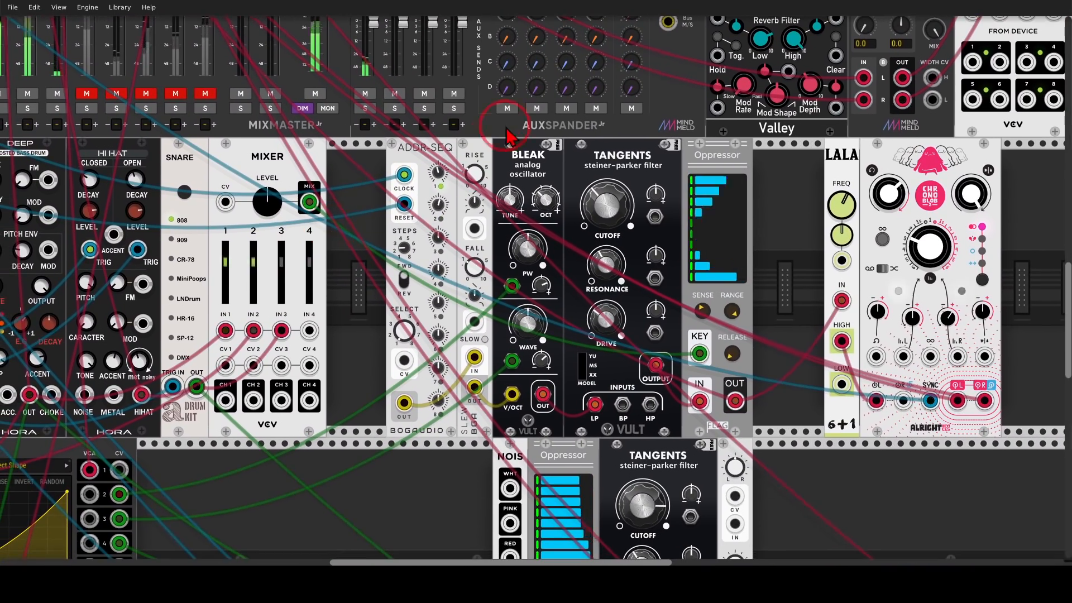
left_click_drag(536, 124, 561, 134)
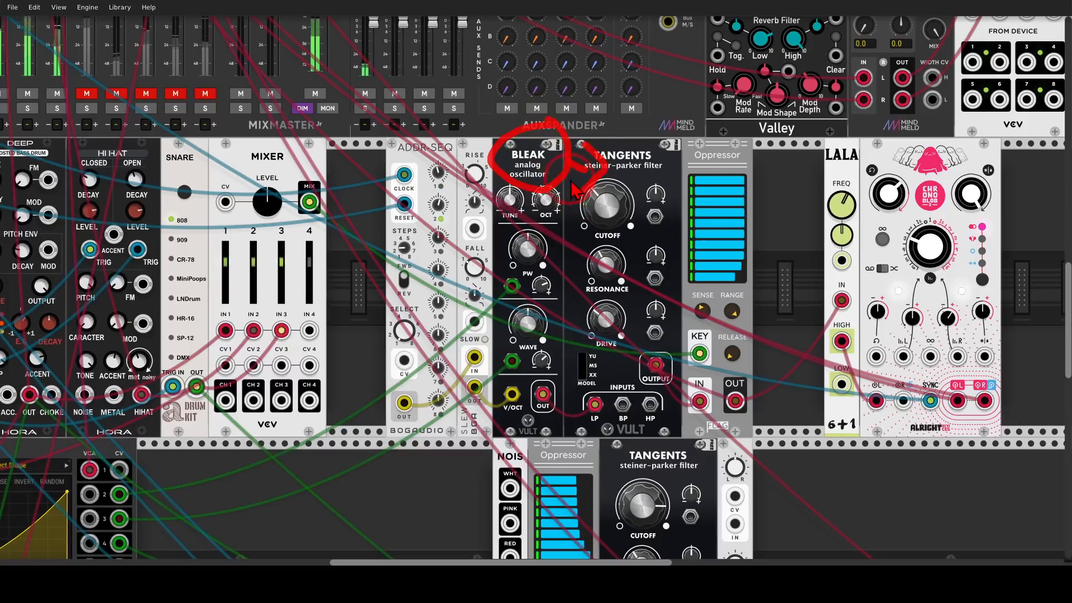
left_click(429, 184)
mouse_move(447, 147)
left_mouse_down()
mouse_move(413, 226)
mouse_move(458, 184)
mouse_move(511, 221)
left_mouse_up()
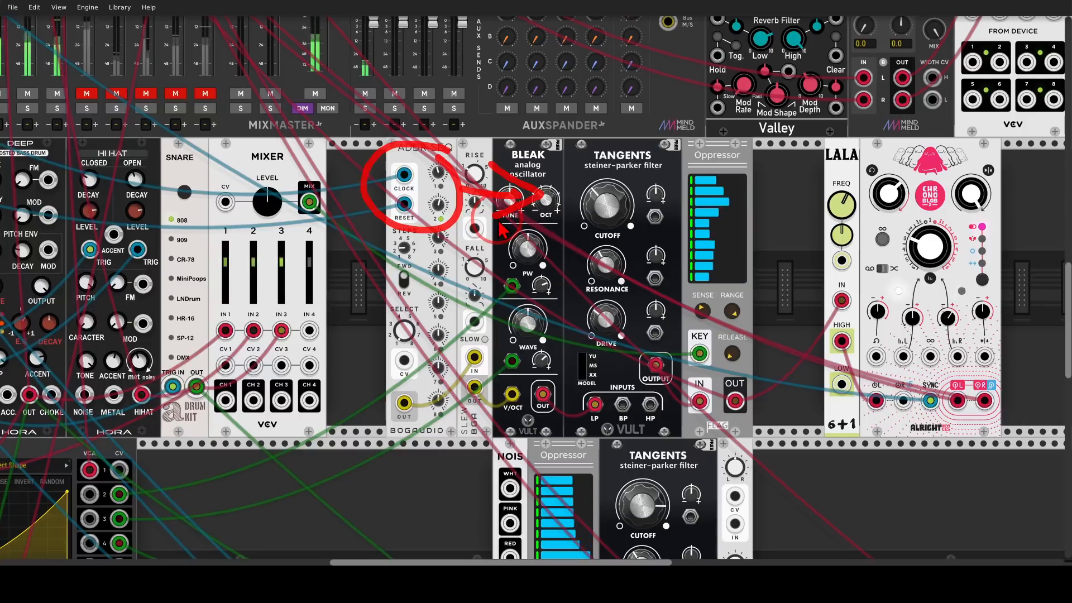
left_click(712, 400)
left_click(707, 394)
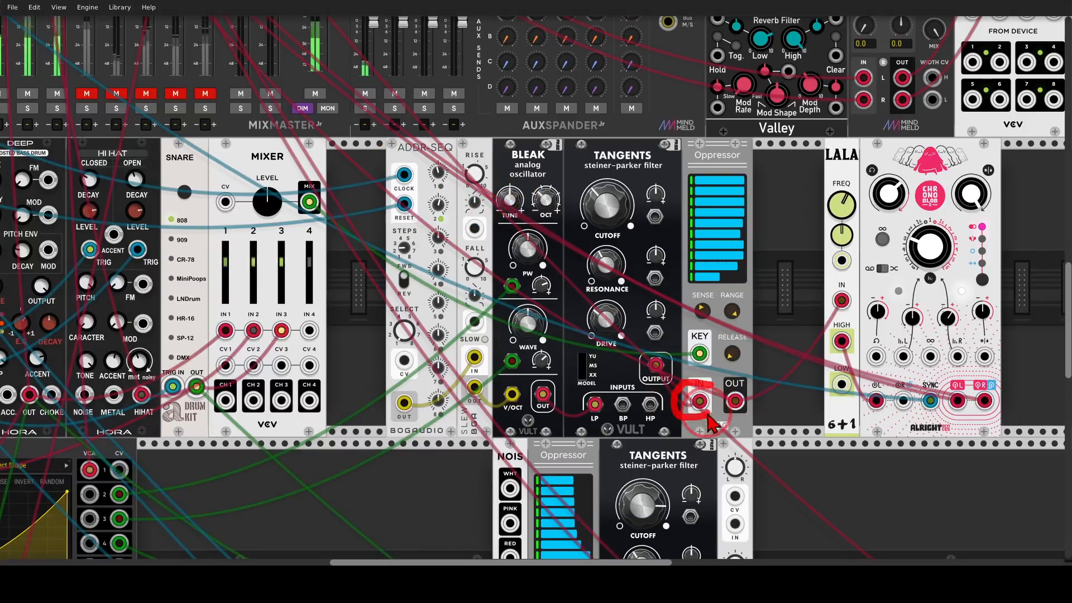
mouse_move(701, 334)
left_mouse_down()
mouse_move(684, 368)
mouse_move(712, 352)
mouse_move(639, 346)
mouse_move(327, 221)
mouse_move(319, 174)
mouse_move(349, 232)
left_mouse_up()
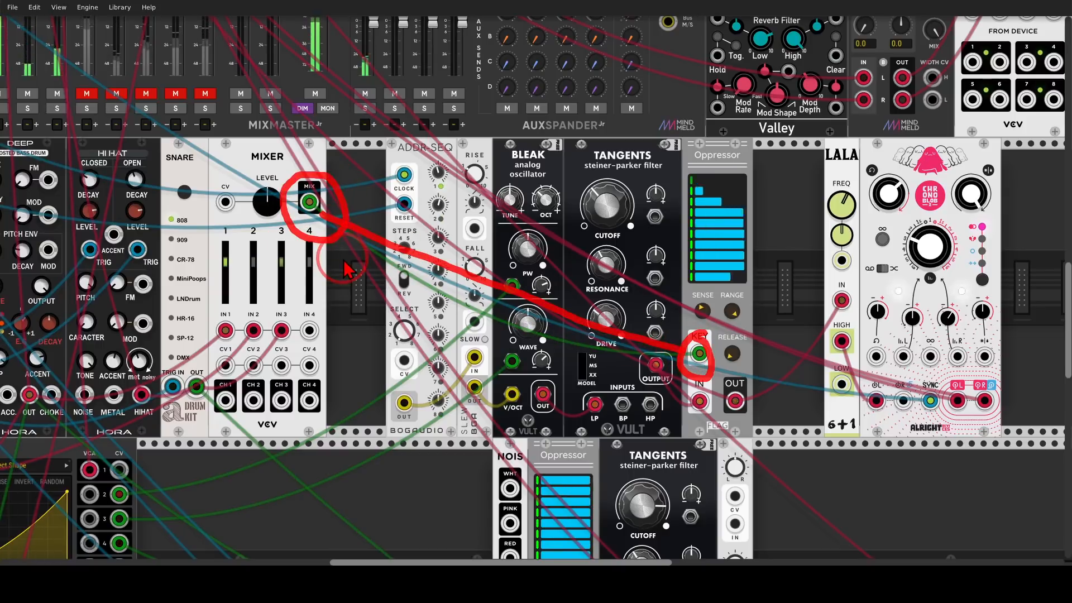
Unmute the mixer's BLEK channel and try the Tangents filter's Cutoff at 0.44
key("Escape")
left_click_drag(349, 270, 572, 378)
left_click(310, 201)
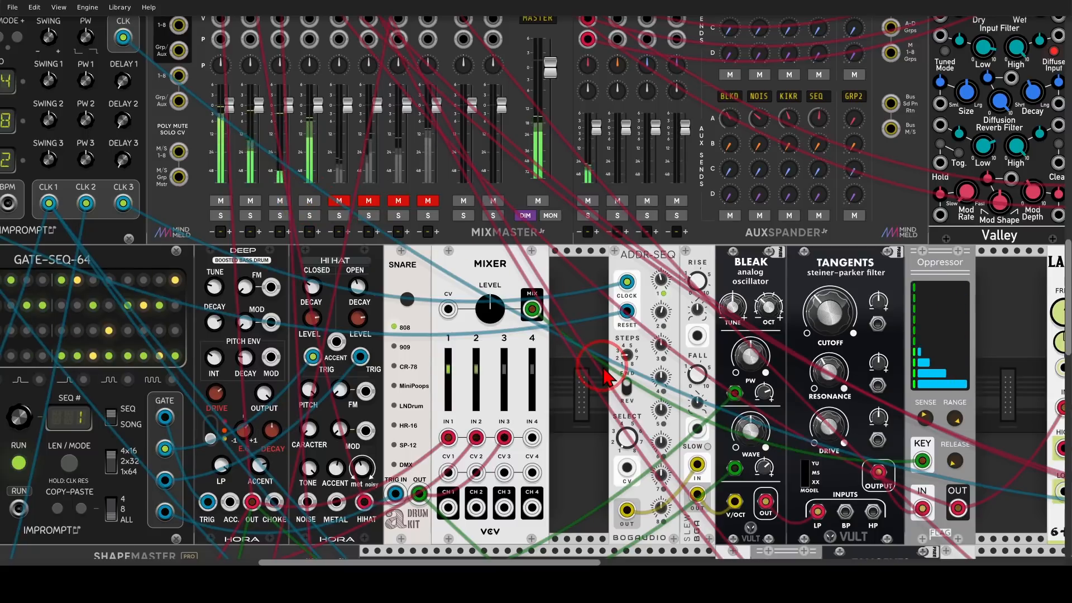
left_click_drag(606, 377, 407, 322)
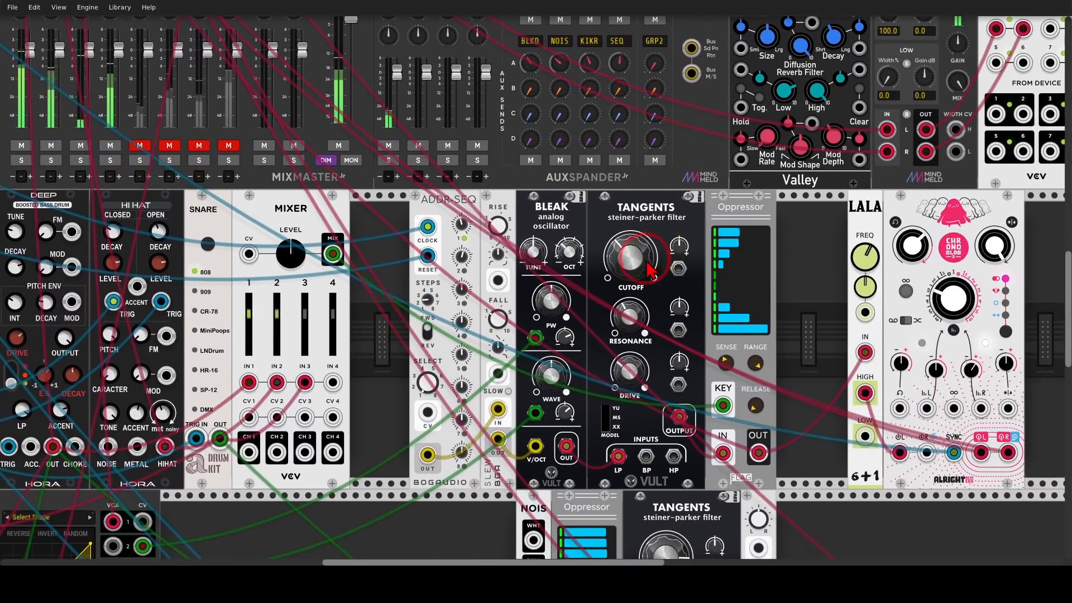
left_click_drag(651, 272, 533, 282)
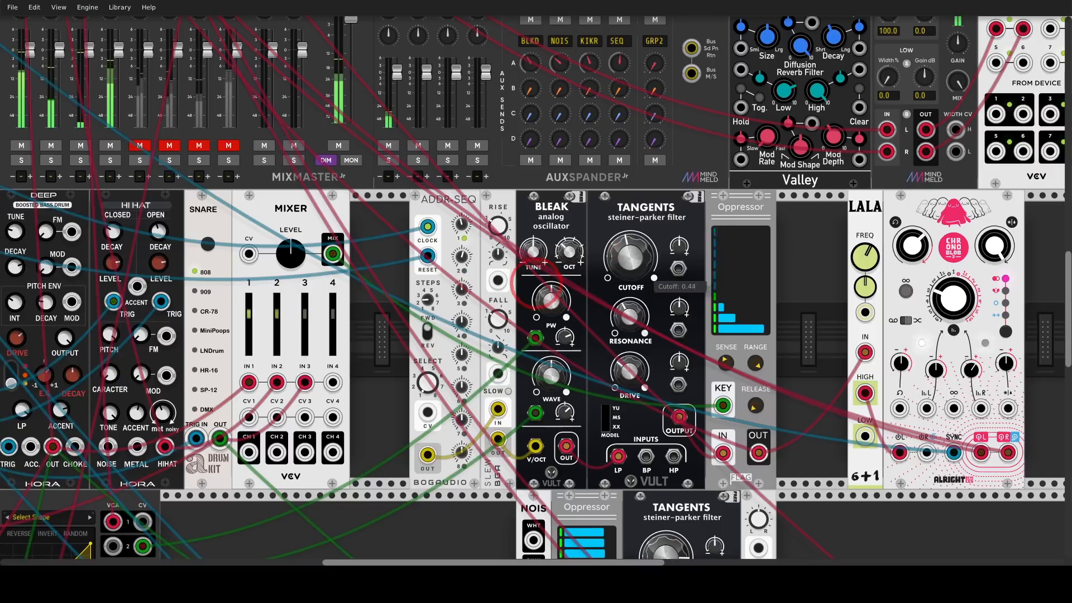
Audition the BLEK channel in solo, take it out of solo and unmute the BLKD channel
left_click_drag(385, 301, 572, 334)
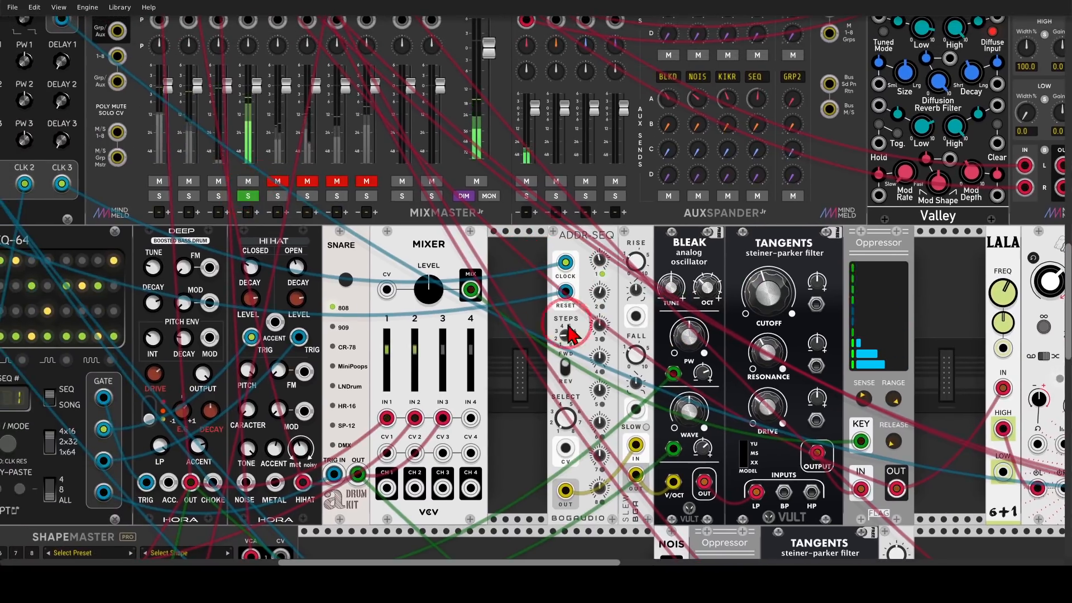
left_click_drag(770, 323, 539, 274)
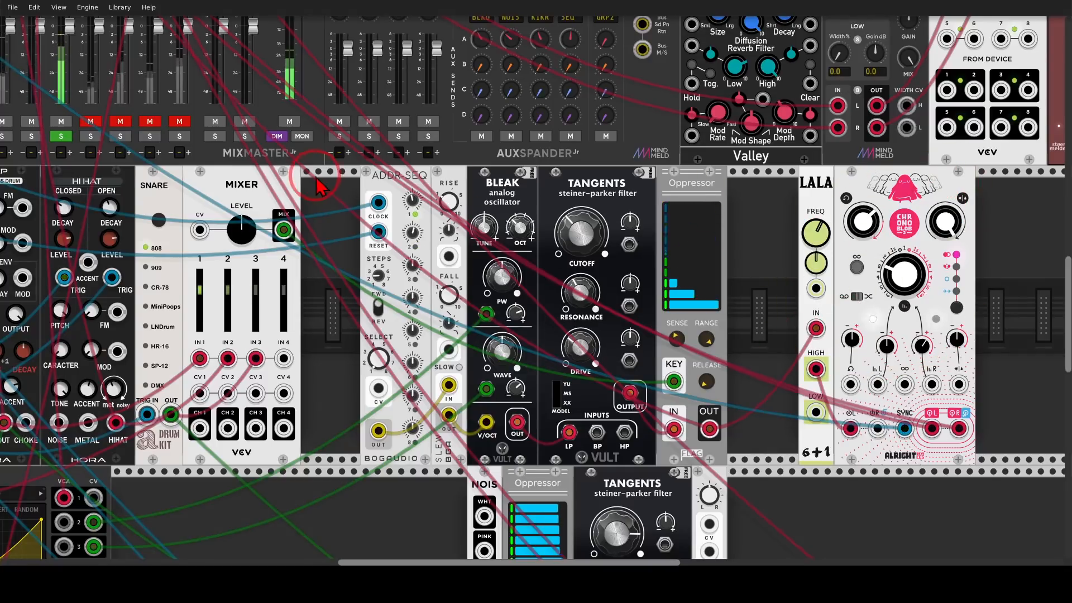
left_click_drag(319, 186, 358, 268)
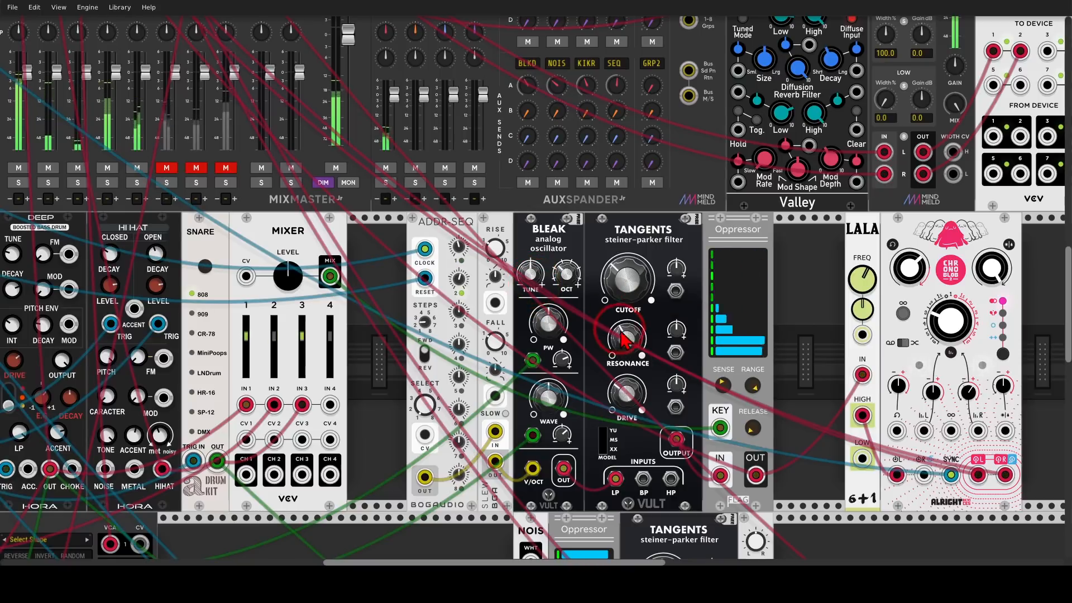
Open the BLEK track's settings on the mixer and set the Bleak voice's Tangents filter Cutoff to 0.6185
left_click_drag(409, 268, 795, 378)
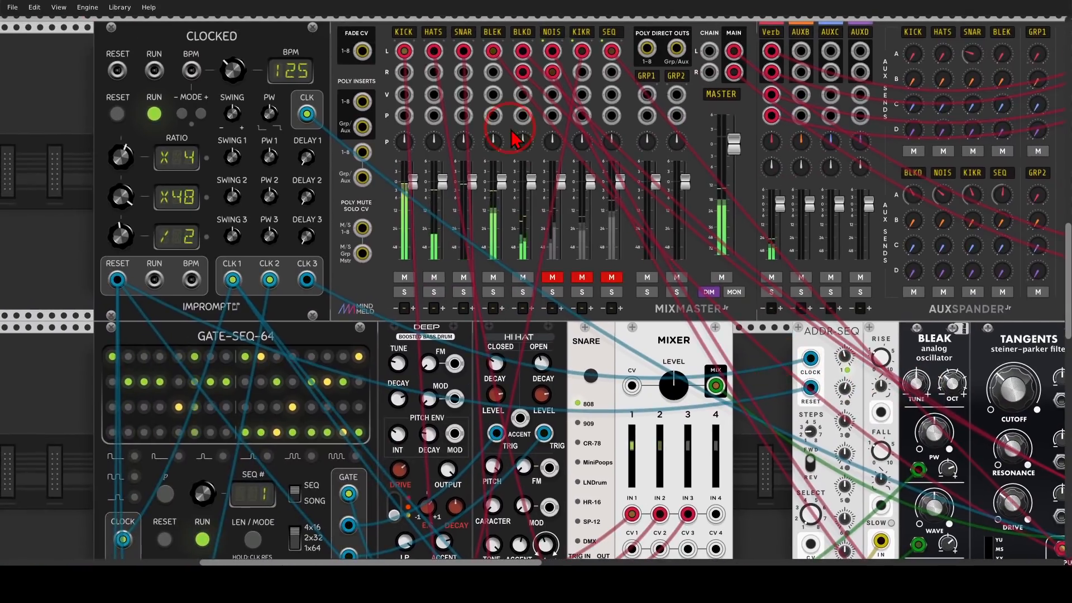
left_click(496, 36)
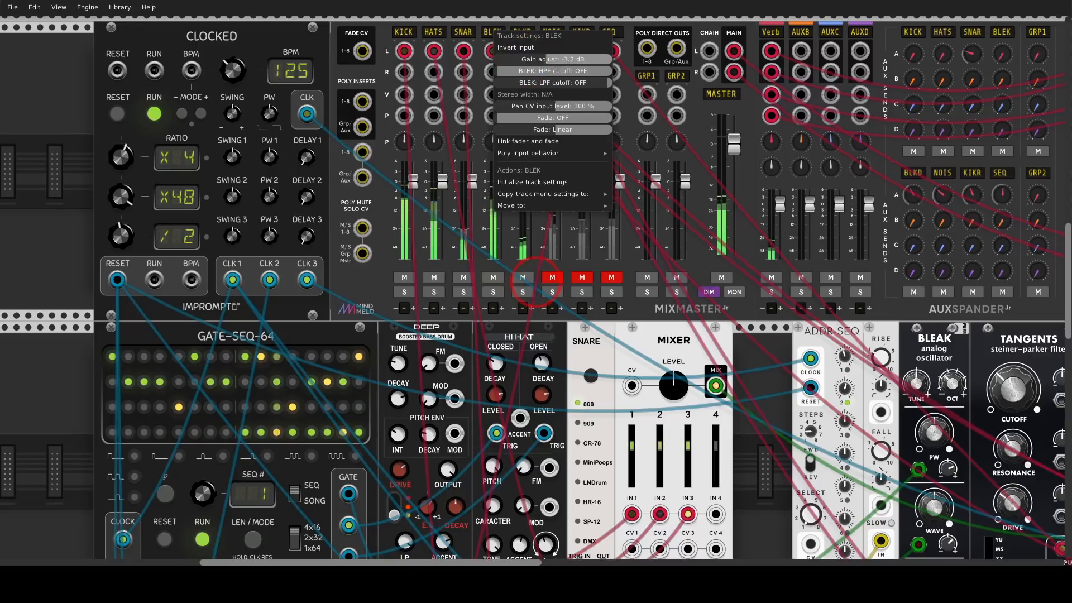
left_click_drag(764, 435, 311, 272)
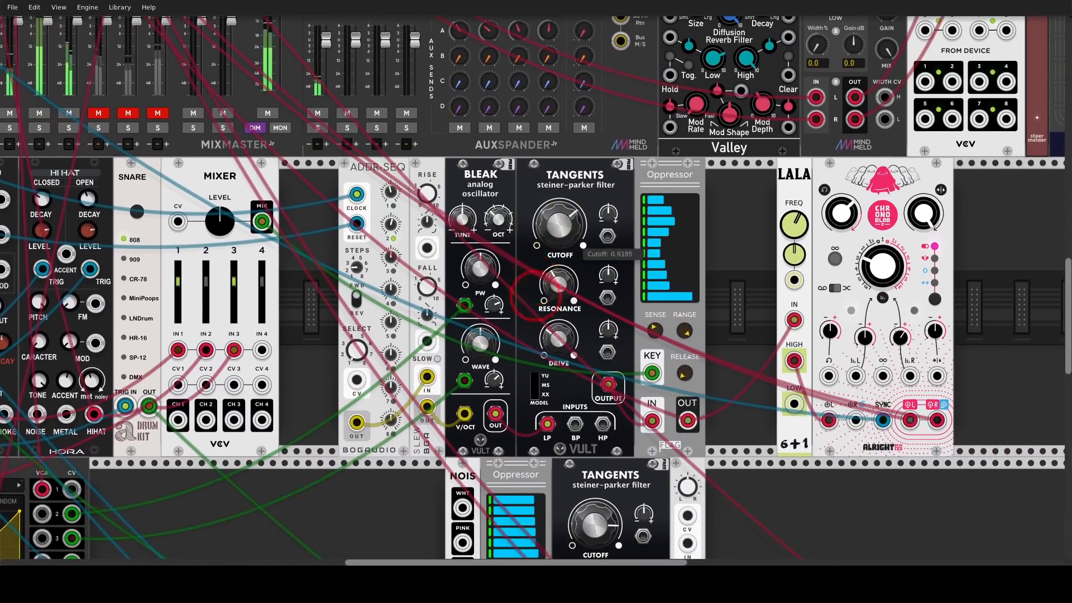
left_click_drag(560, 226, 581, 245)
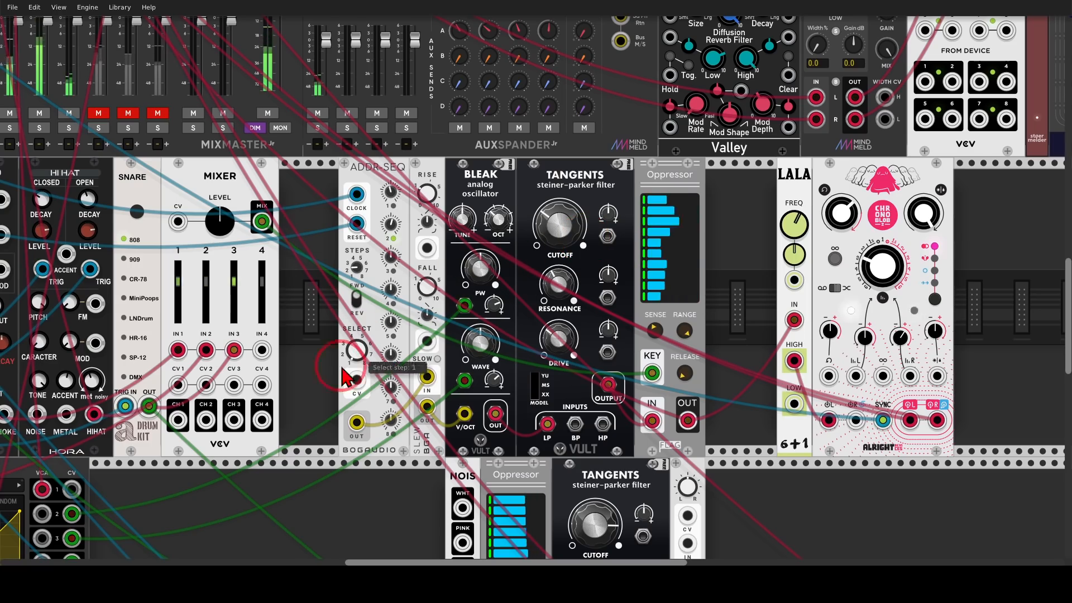
Unmute the mixer's NOIS channel and inspect the noise, Oppressor and Tangents filter chain in the row below the Bleak voice
left_click_drag(343, 375, 687, 564)
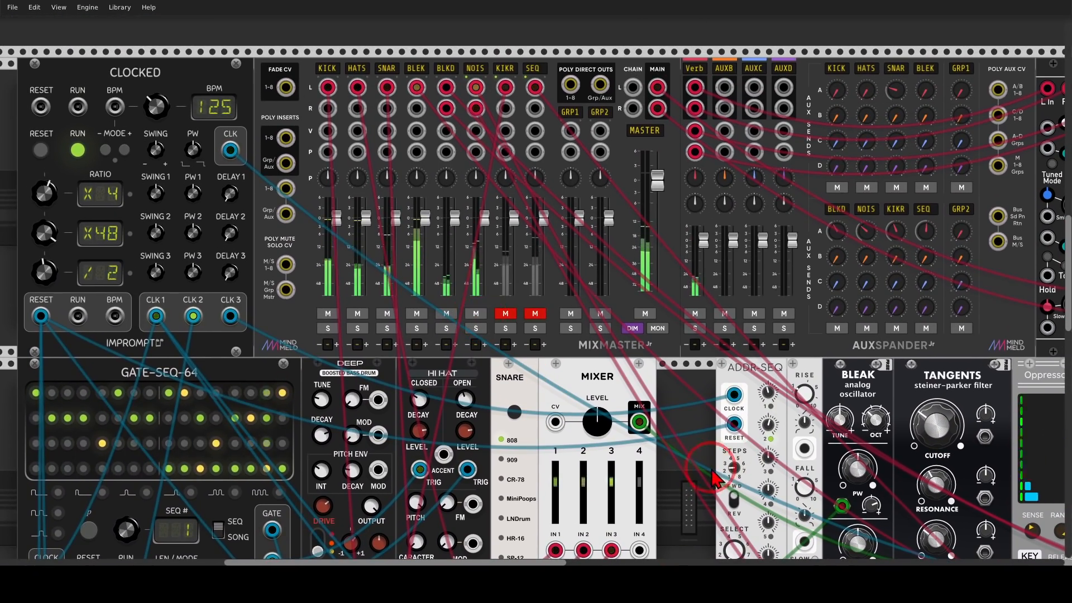
left_click_drag(716, 479, 451, 211)
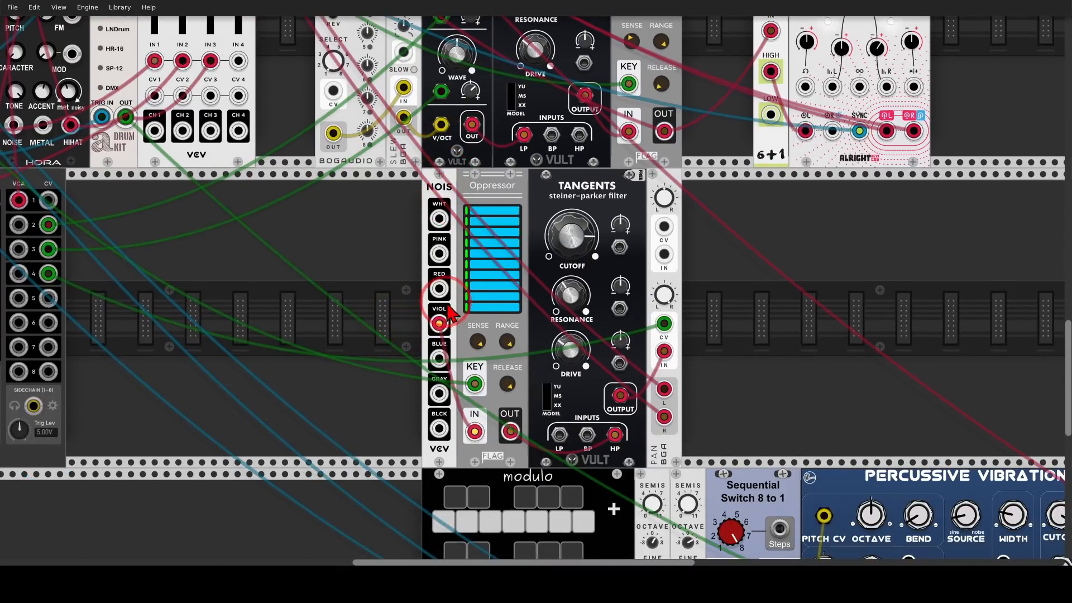
left_click_drag(436, 349, 494, 391)
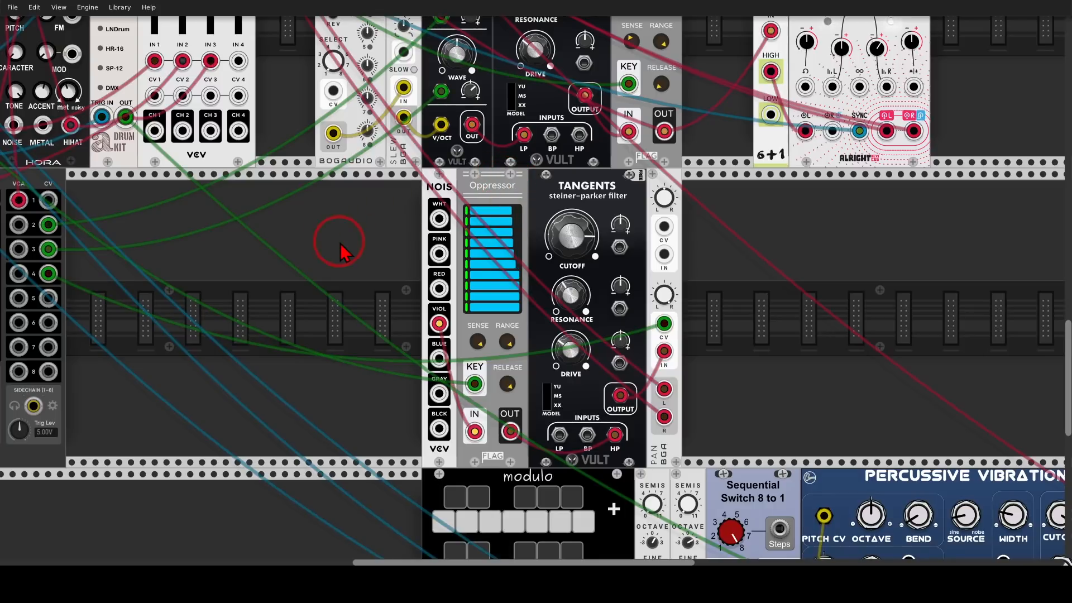
Unmute the mixer's KIKR channel and inspect the Plateau reverb and its Oppressor in the row below ShapeMaster
left_click_drag(298, 201, 793, 525)
left_click_drag(645, 263, 664, 455)
left_click(600, 335)
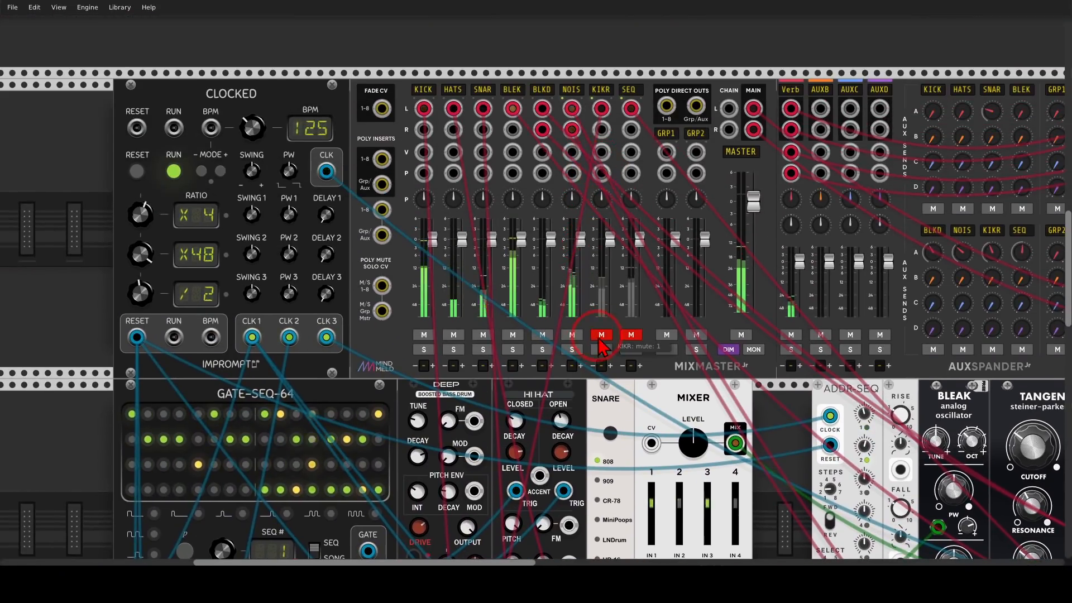
scroll(564, 302, "down", 5)
scroll(532, 264, "down", 8)
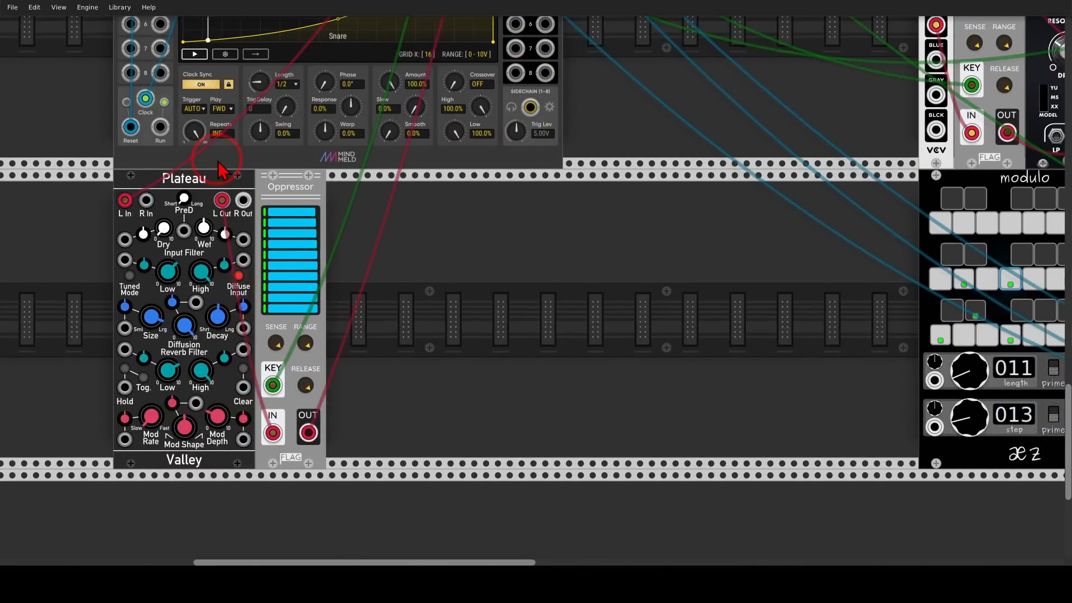
mouse_move(222, 168)
left_mouse_down()
mouse_move(146, 176)
mouse_move(215, 162)
left_mouse_up()
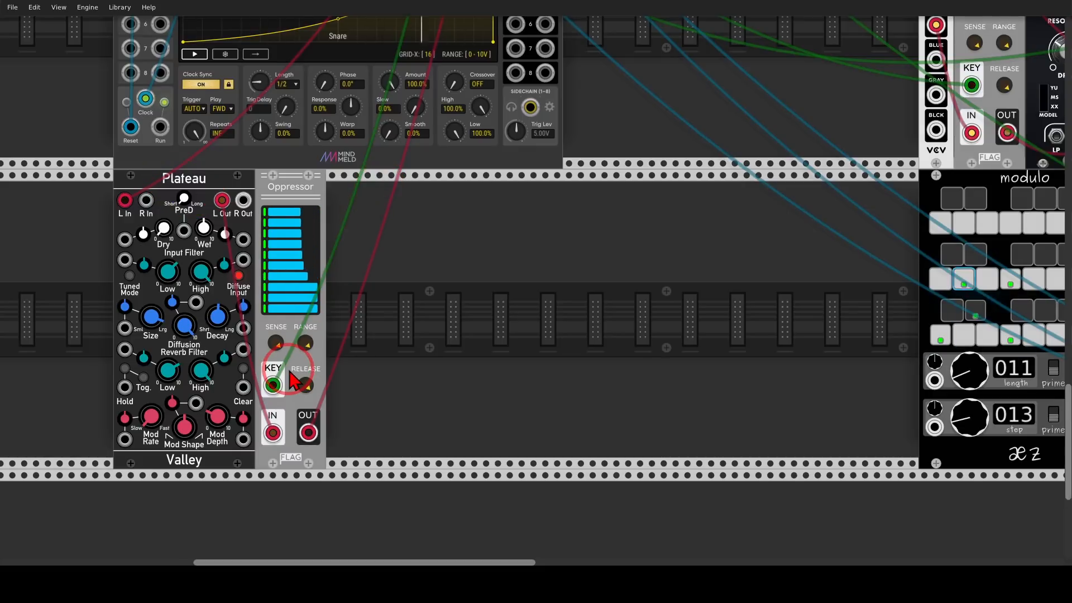
mouse_move(287, 369)
left_mouse_down()
mouse_move(258, 380)
mouse_move(282, 398)
mouse_move(294, 380)
left_mouse_up()
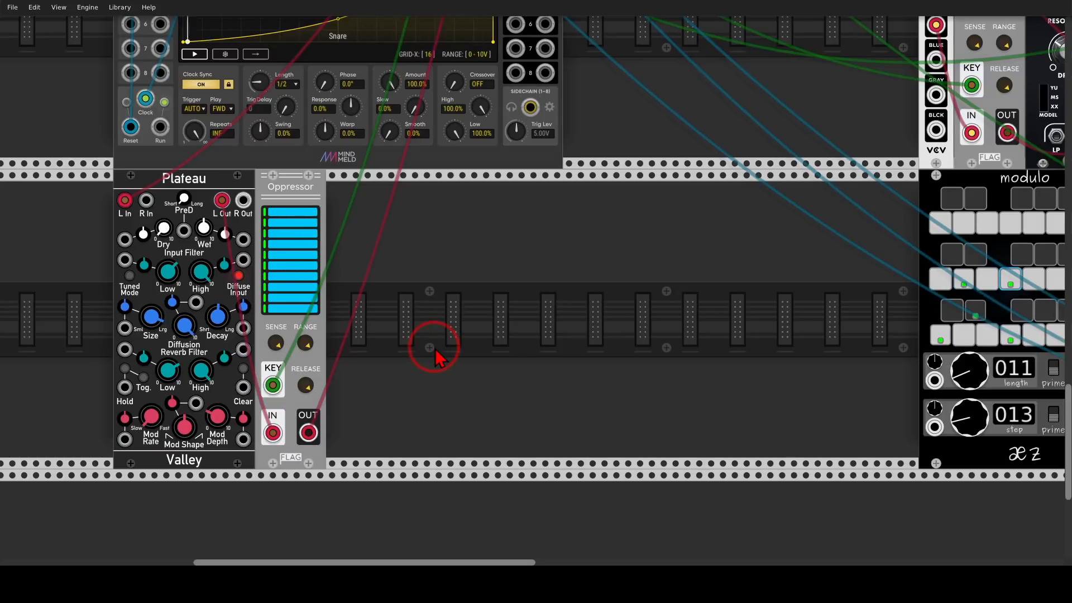
Locate the modulo, Sequential Switch 8 to 1 and Percussive Vibration modules in the lowest row of the patch
scroll(453, 333, "down", 3)
scroll(441, 224, "up", 5)
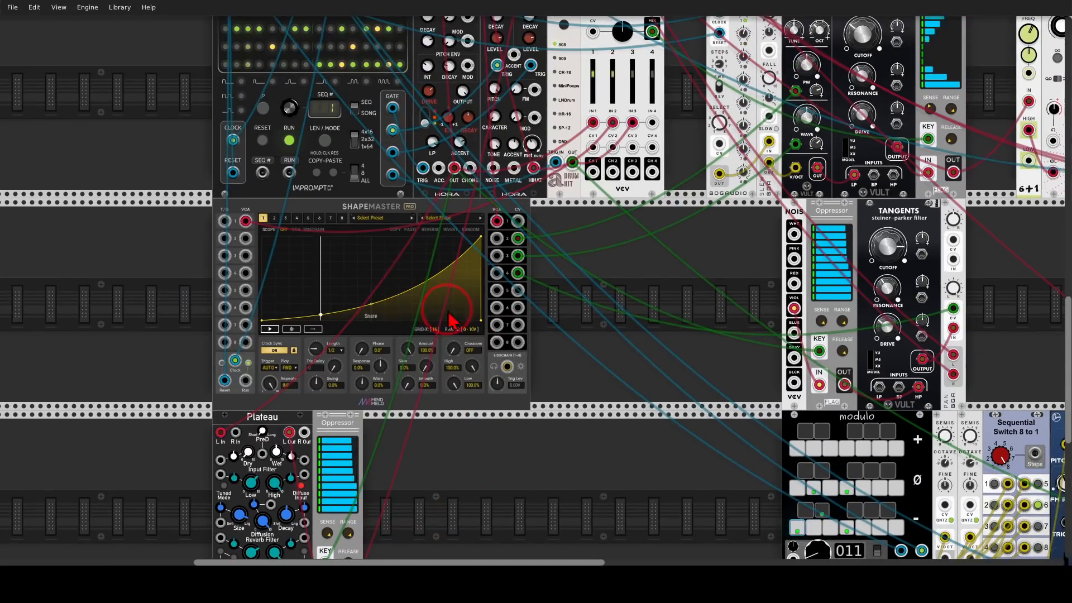
scroll(575, 334, "down", 3)
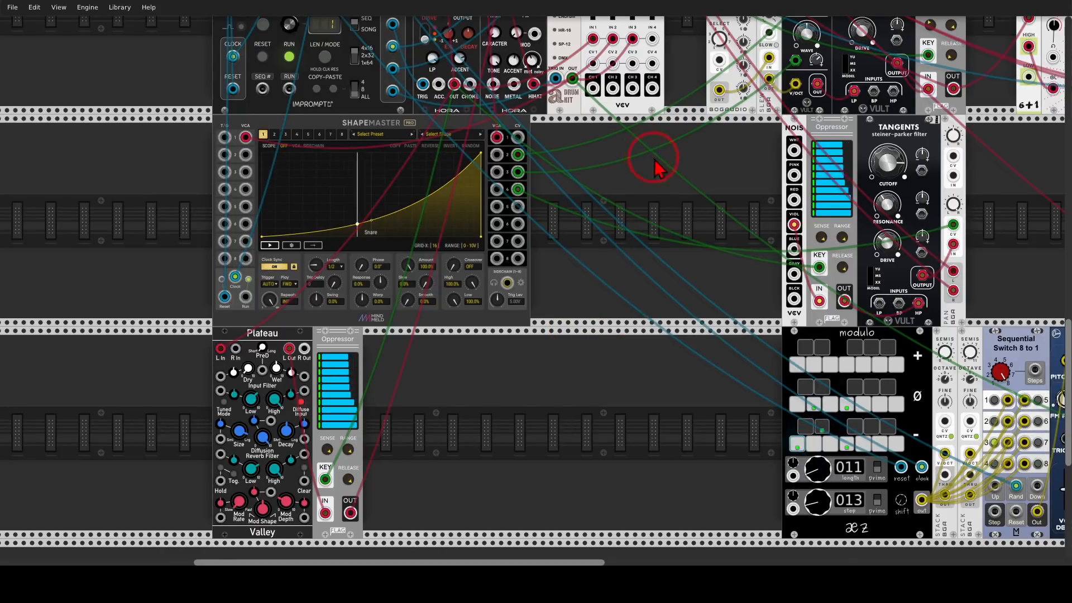
left_click_drag(654, 162, 194, 84)
left_click(465, 230)
left_click_drag(675, 231, 514, 173)
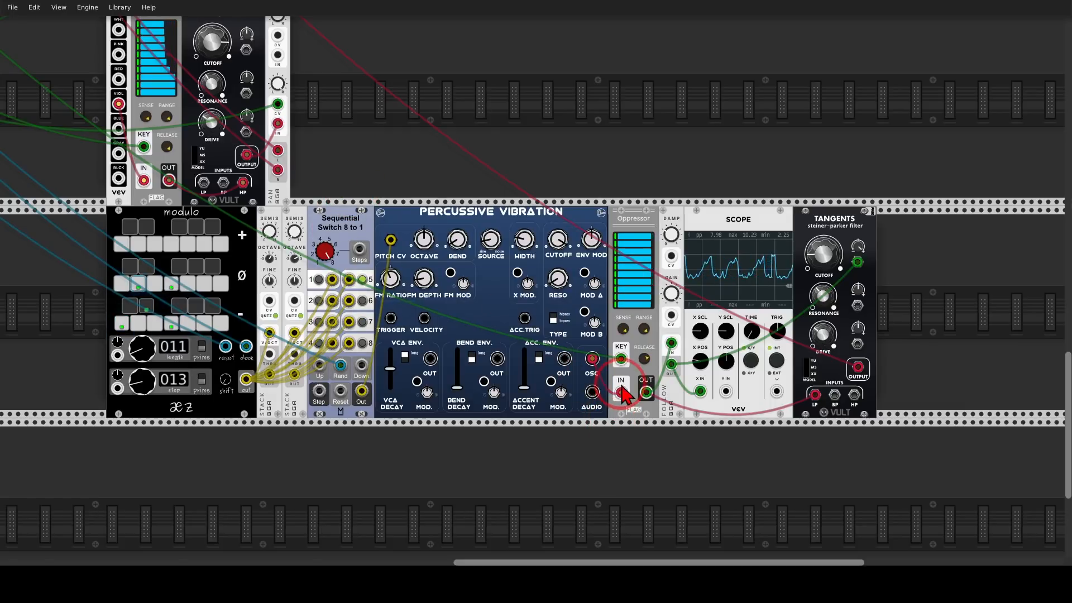
Examine Percussive Vibration's OSC routing into Oppressor and watch the band display alongside the Scope
scroll(624, 394, "up", 4)
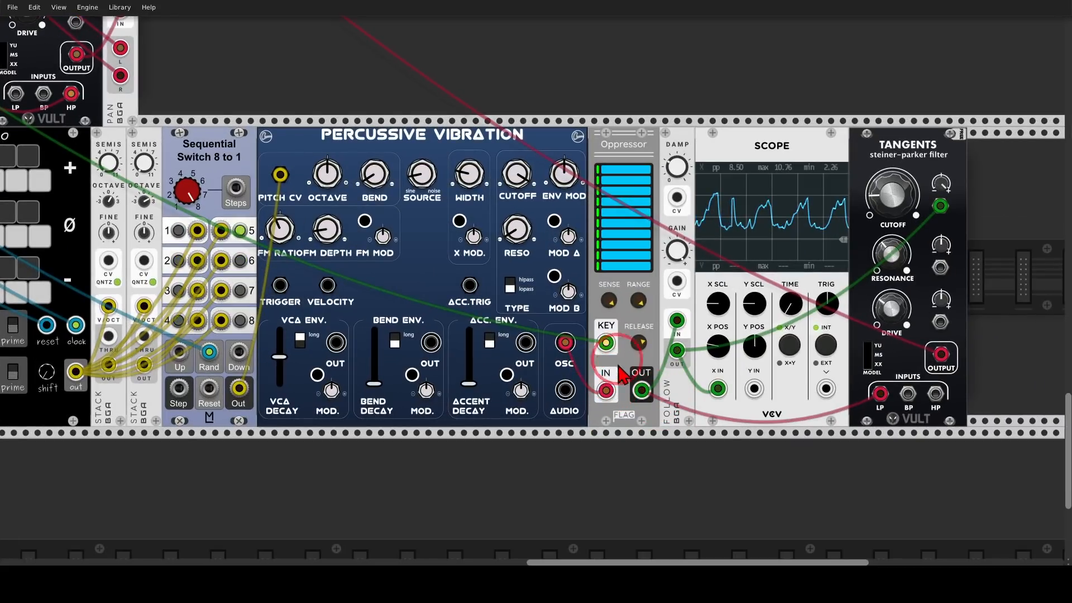
left_click_drag(610, 335, 564, 340)
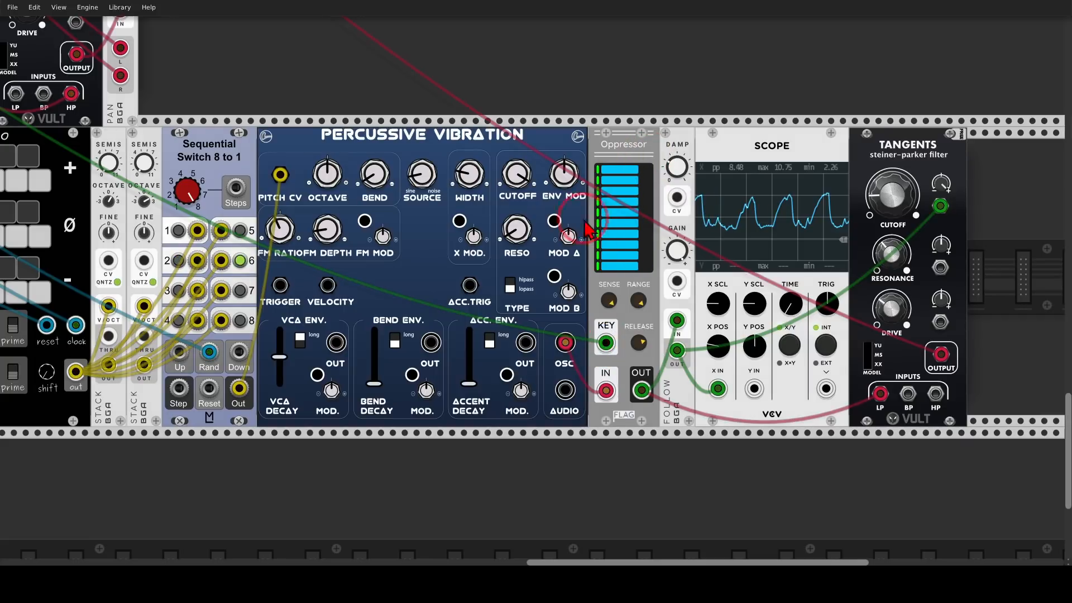
mouse_move(587, 226)
left_mouse_down()
mouse_move(637, 137)
mouse_move(678, 229)
mouse_move(583, 280)
mouse_move(629, 166)
left_mouse_up()
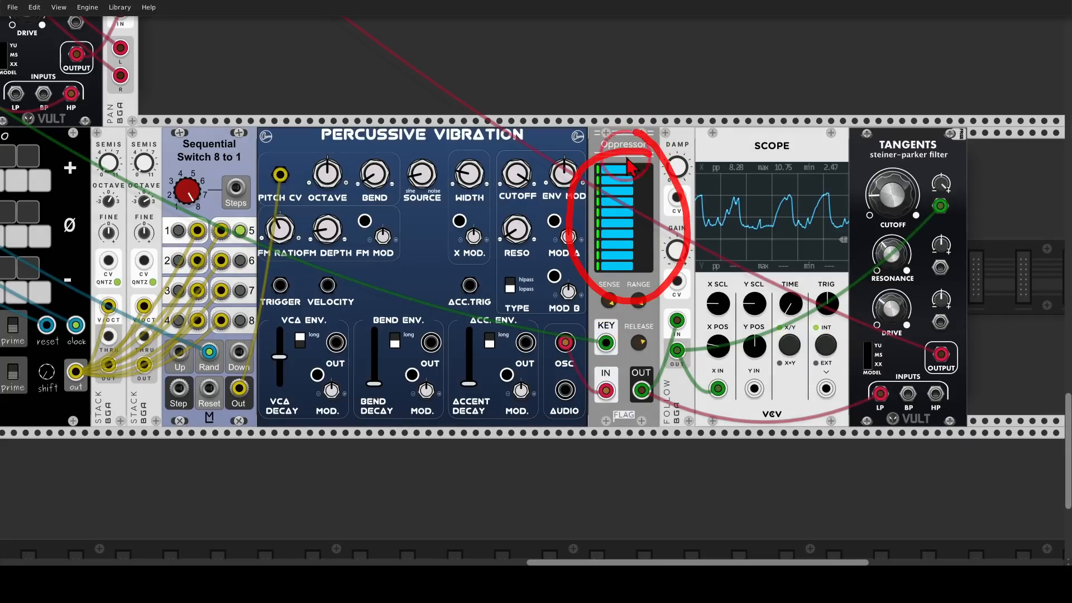
left_click_drag(506, 167, 497, 180)
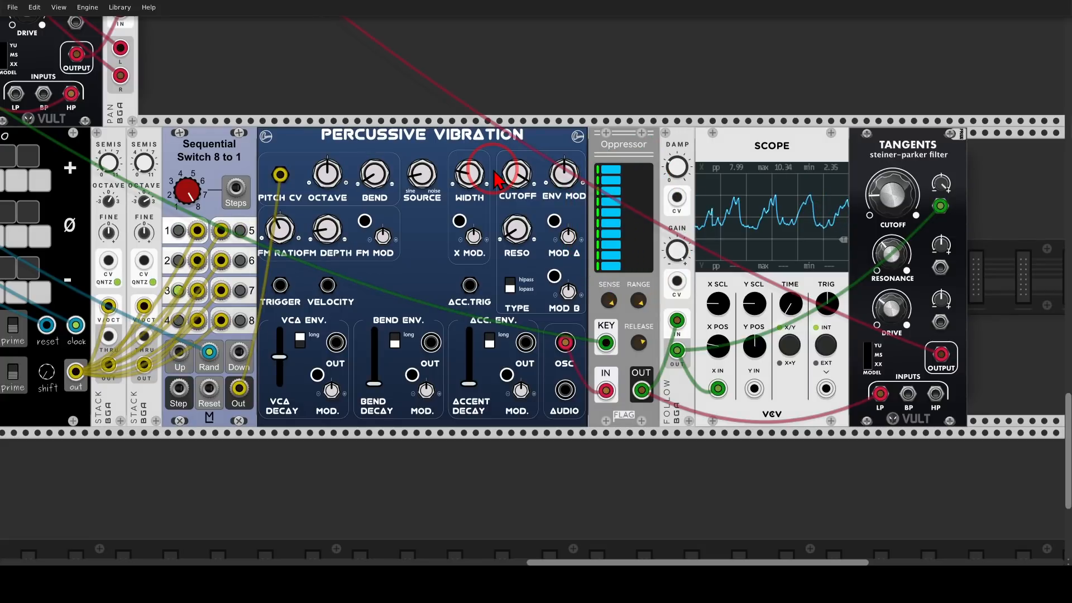
Follow the Oppressor's output from Percussive Vibration through the Follow module into the Scope and the Tangents filter, comparing the band display with the waveform
mouse_move(576, 184)
left_mouse_down()
mouse_move(556, 151)
mouse_move(584, 170)
left_mouse_up()
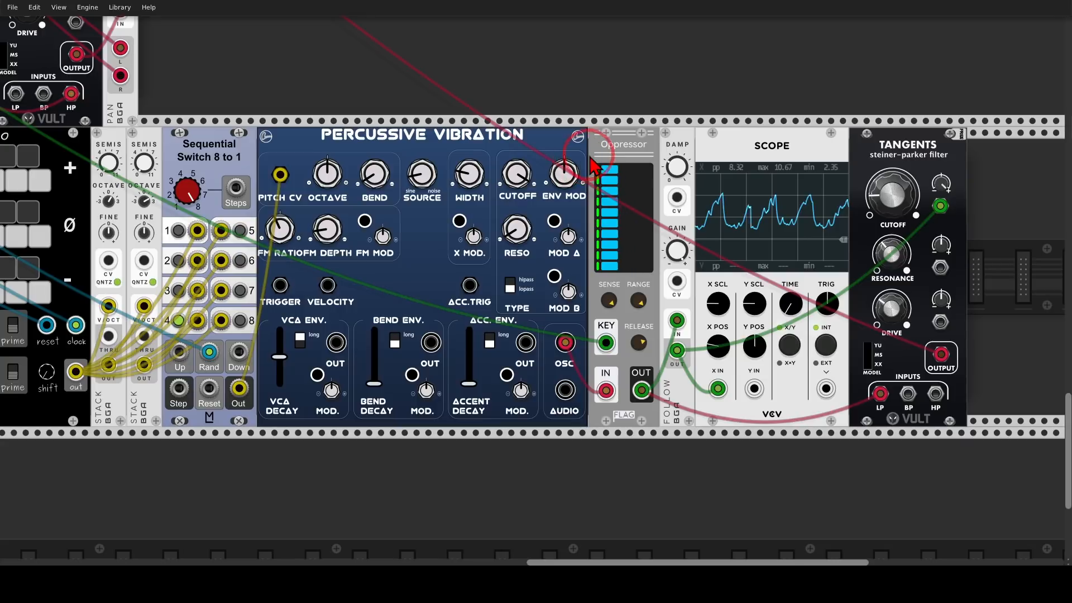
left_click_drag(686, 120, 706, 132)
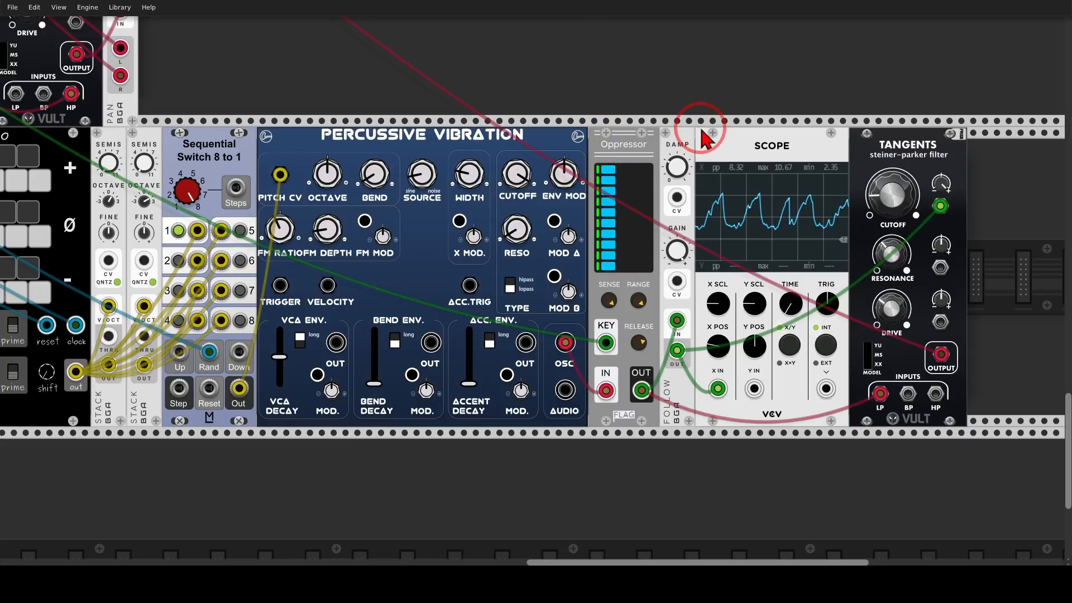
scroll(536, 279, "right", 3)
left_click_drag(567, 304, 550, 324)
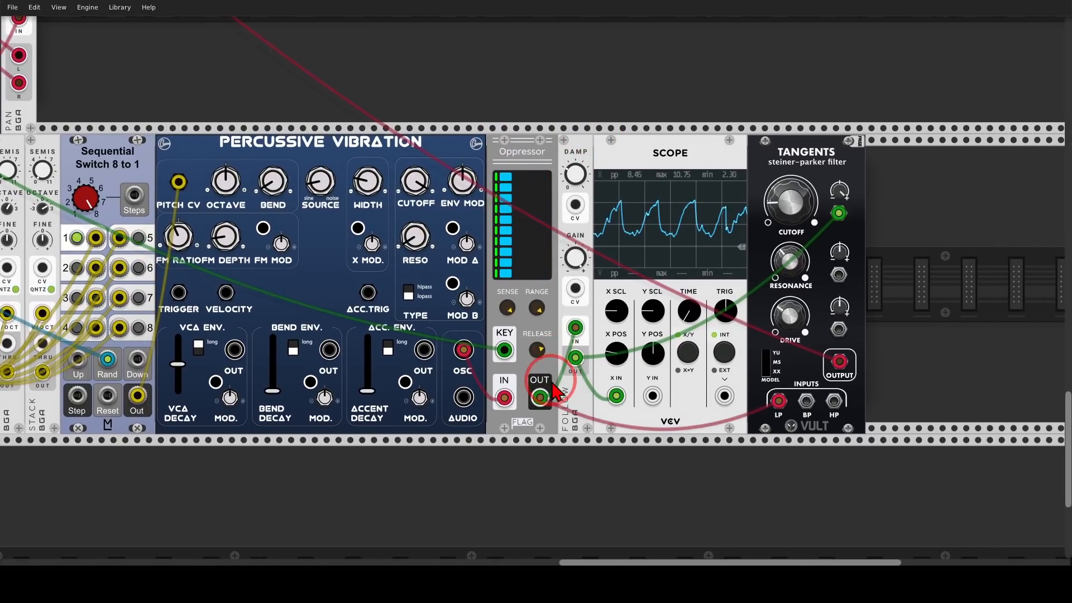
mouse_move(553, 369)
left_mouse_down()
mouse_move(524, 391)
mouse_move(556, 410)
mouse_move(567, 333)
left_mouse_up()
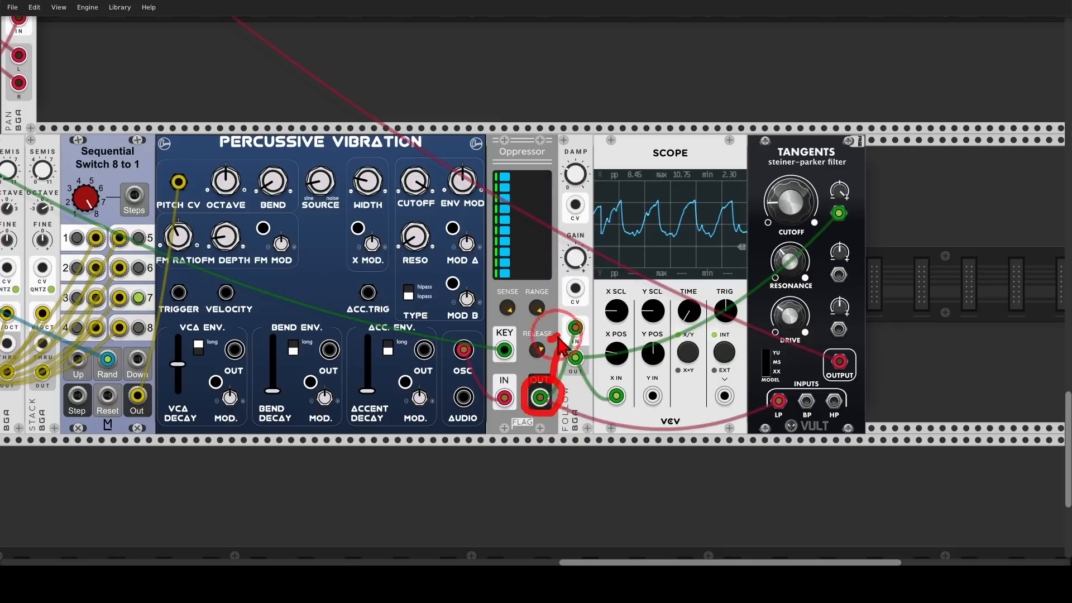
mouse_move(749, 167)
left_mouse_down()
mouse_move(726, 160)
mouse_move(581, 224)
mouse_move(748, 236)
mouse_move(739, 163)
left_mouse_up()
mouse_move(852, 166)
left_mouse_down()
mouse_move(866, 230)
mouse_move(863, 159)
mouse_move(745, 212)
mouse_move(883, 229)
mouse_move(875, 173)
left_mouse_up()
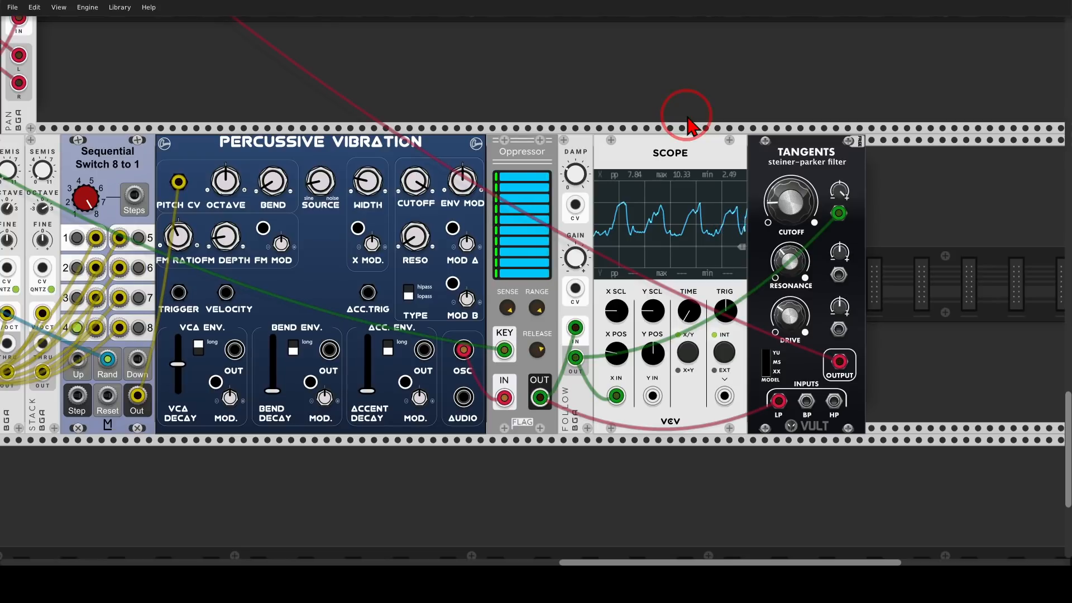
mouse_move(712, 198)
left_mouse_down()
mouse_move(720, 179)
mouse_move(720, 223)
mouse_move(804, 201)
mouse_move(799, 236)
left_mouse_up()
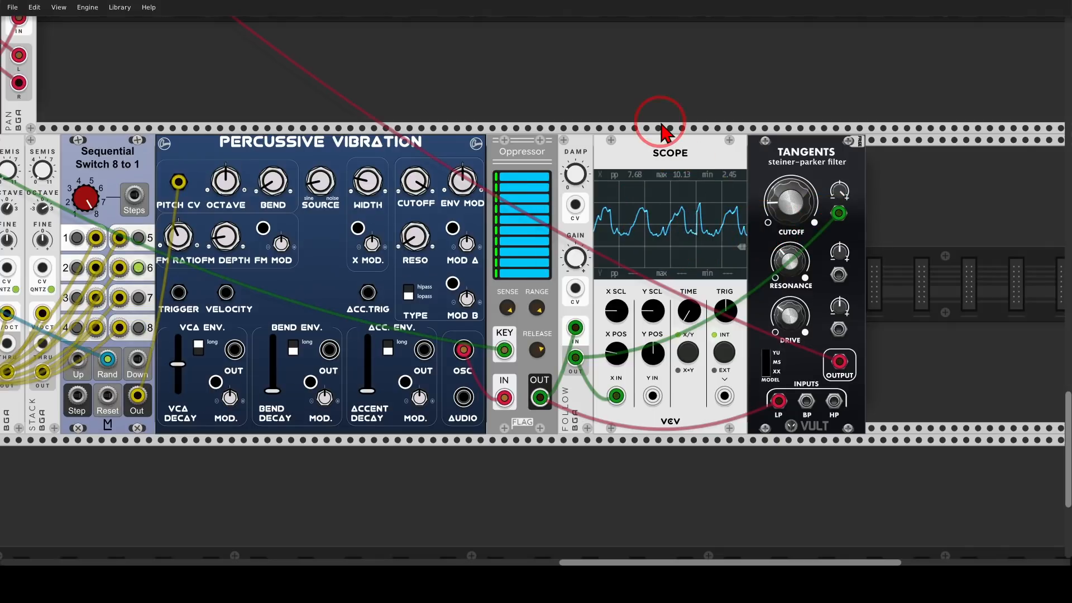
Review the whole drum patch from the Clocked and MixMaster row down to the Percussive Vibration row, noting where each Oppressor sits
scroll(660, 132, "down", 3)
scroll(522, 120, "up", 2)
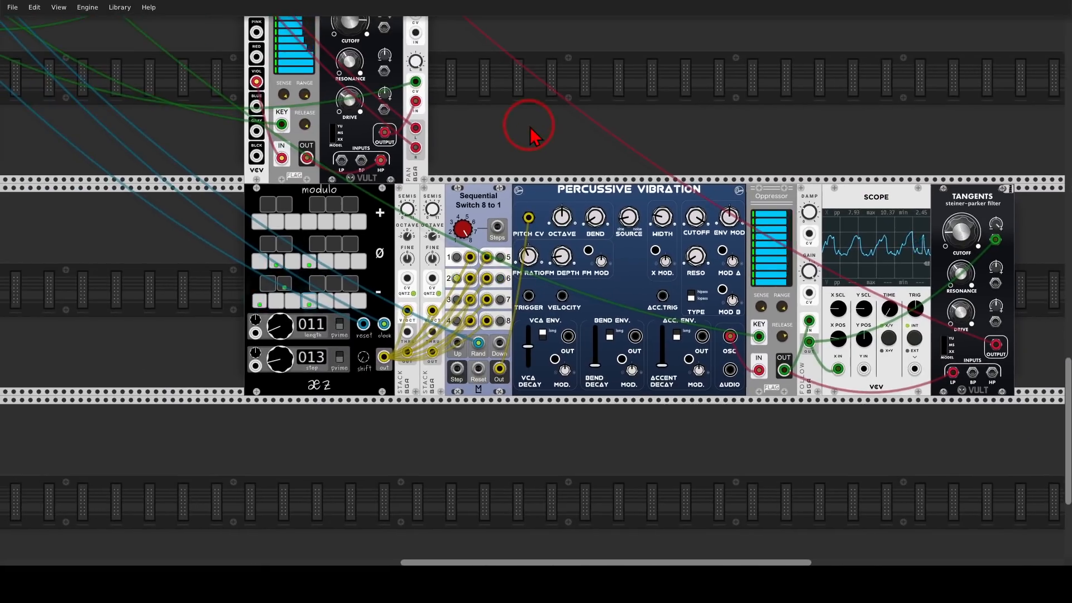
scroll(531, 134, "down", 3)
scroll(476, 192, "up", 3)
scroll(457, 190, "down", 1)
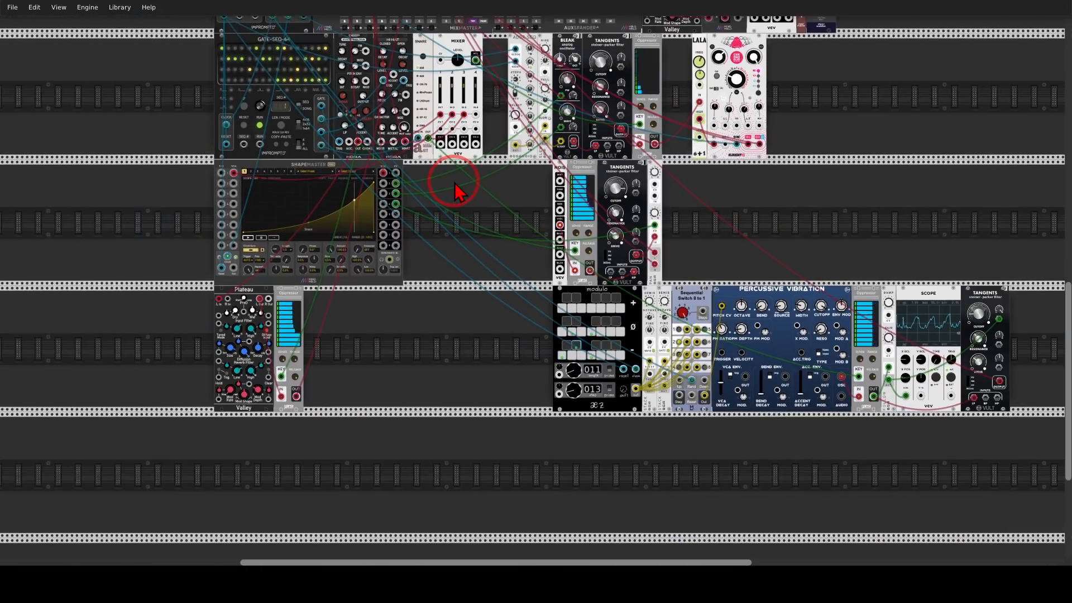
left_click_drag(711, 184, 681, 331)
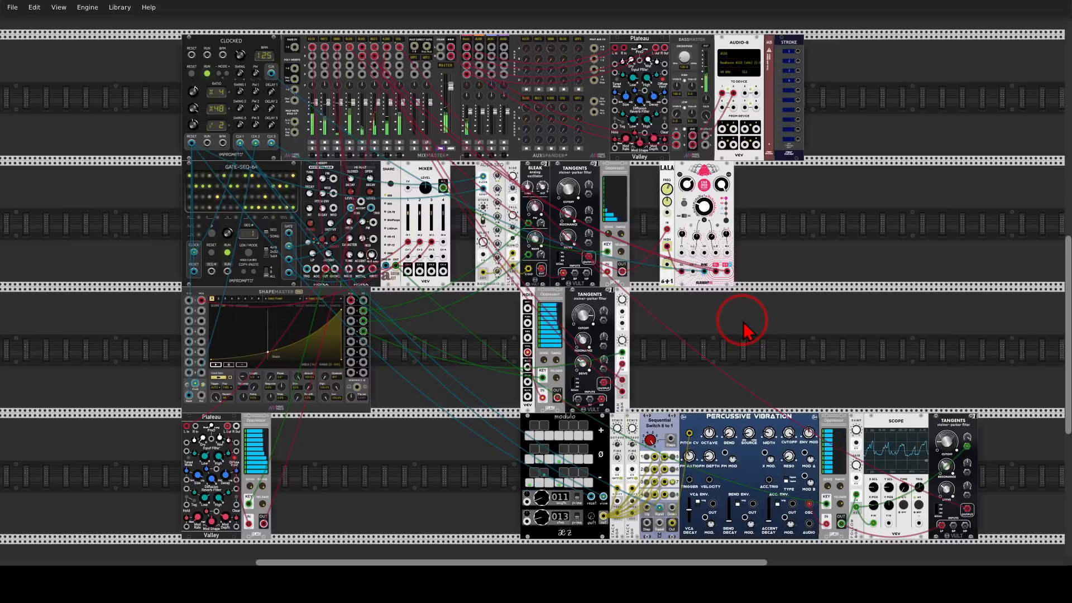
left_click_drag(578, 196, 531, 296)
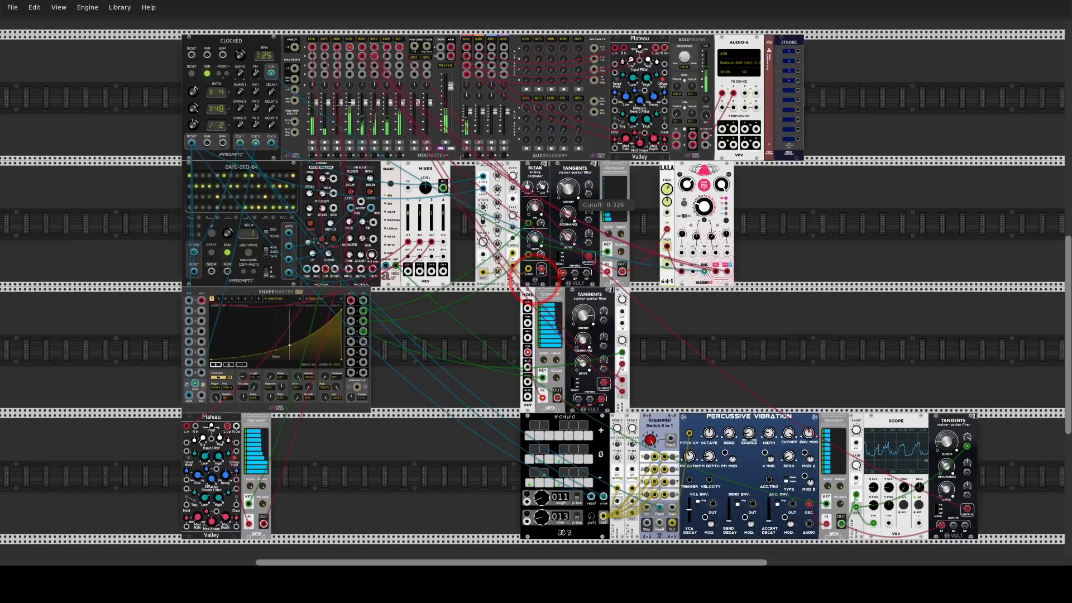
mouse_move(307, 240)
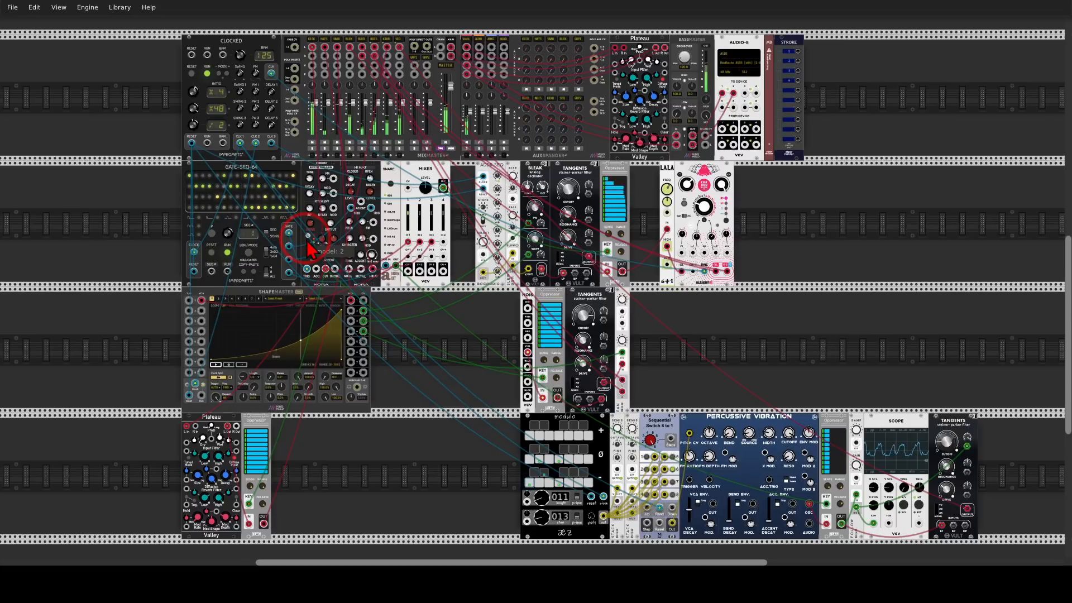
left_click_drag(567, 190, 535, 287)
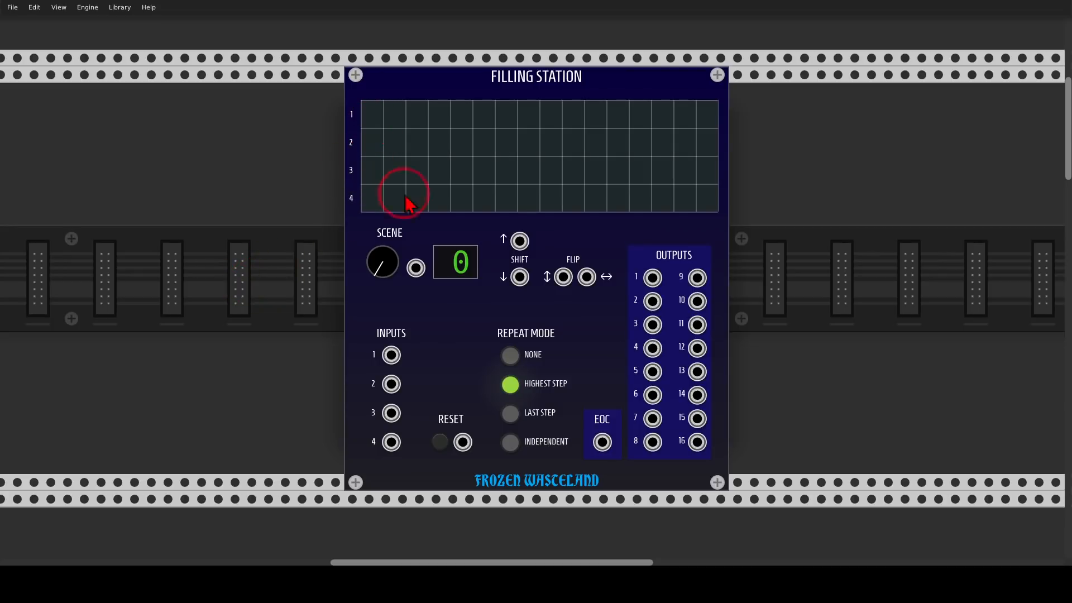
Fill row 1 of the empty Filling Station grid with the output sequence 1, 4, 2, 4, 4, 8, 8
mouse_move(708, 242)
left_mouse_down()
mouse_move(612, 335)
mouse_move(650, 478)
mouse_move(777, 342)
left_mouse_up()
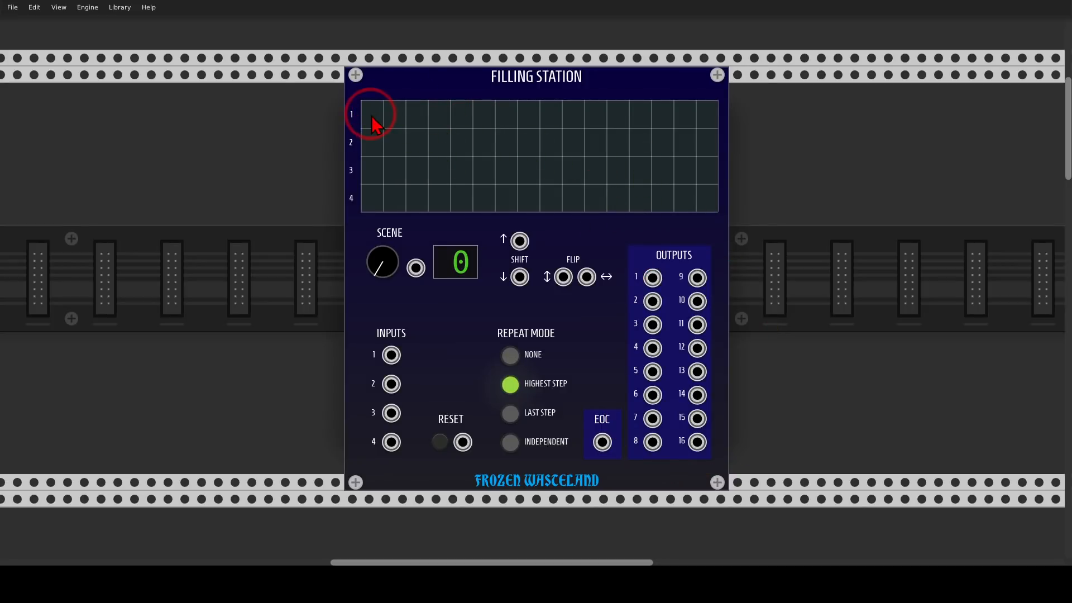
left_click(372, 115)
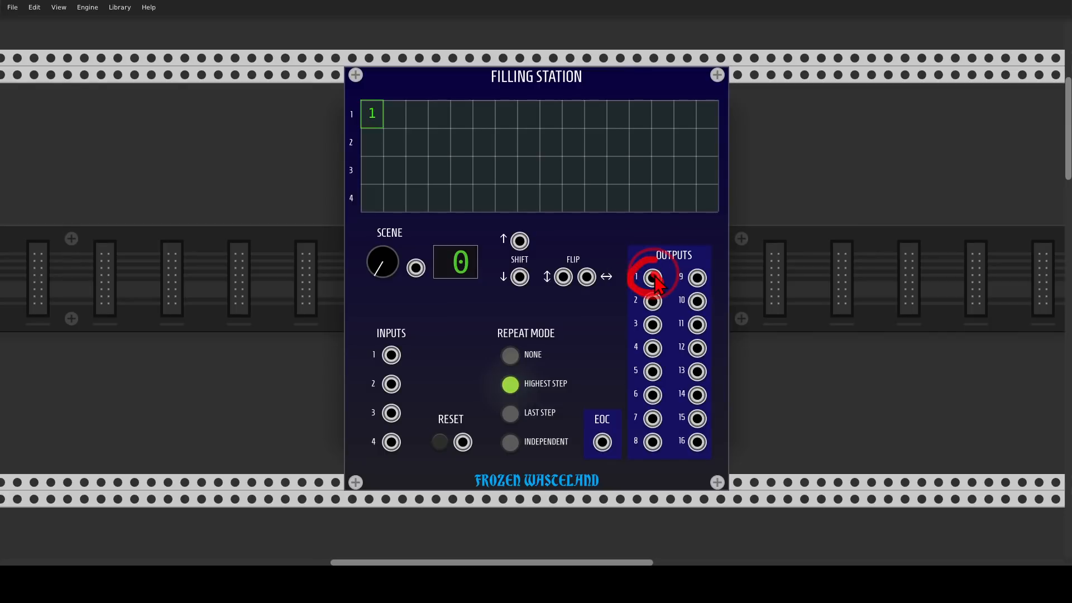
left_click_drag(398, 114, 398, 28)
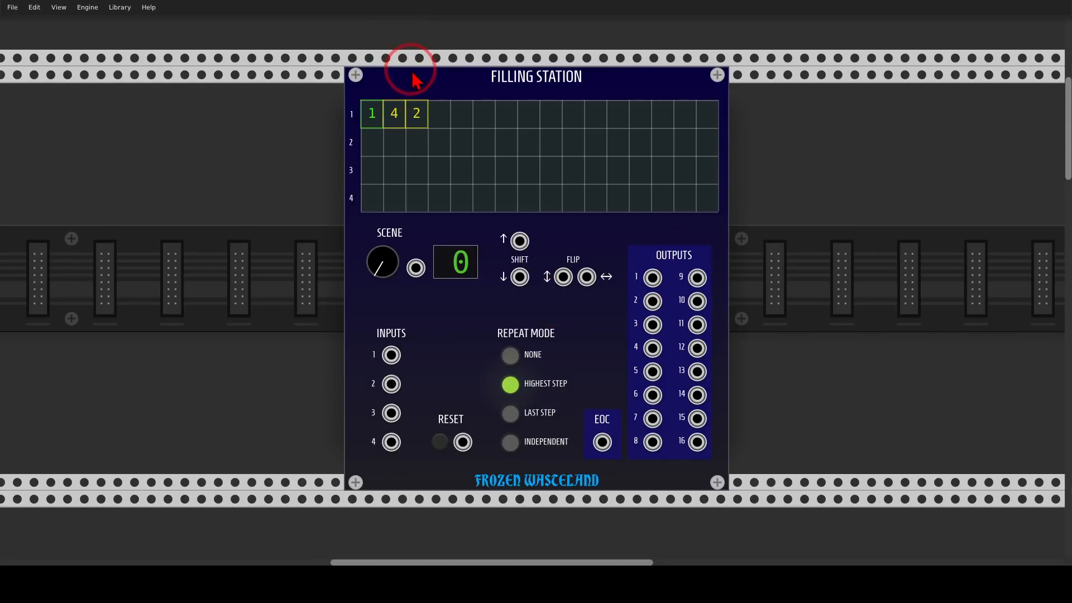
left_click_drag(439, 114, 434, 15)
left_click_drag(459, 114, 494, 87)
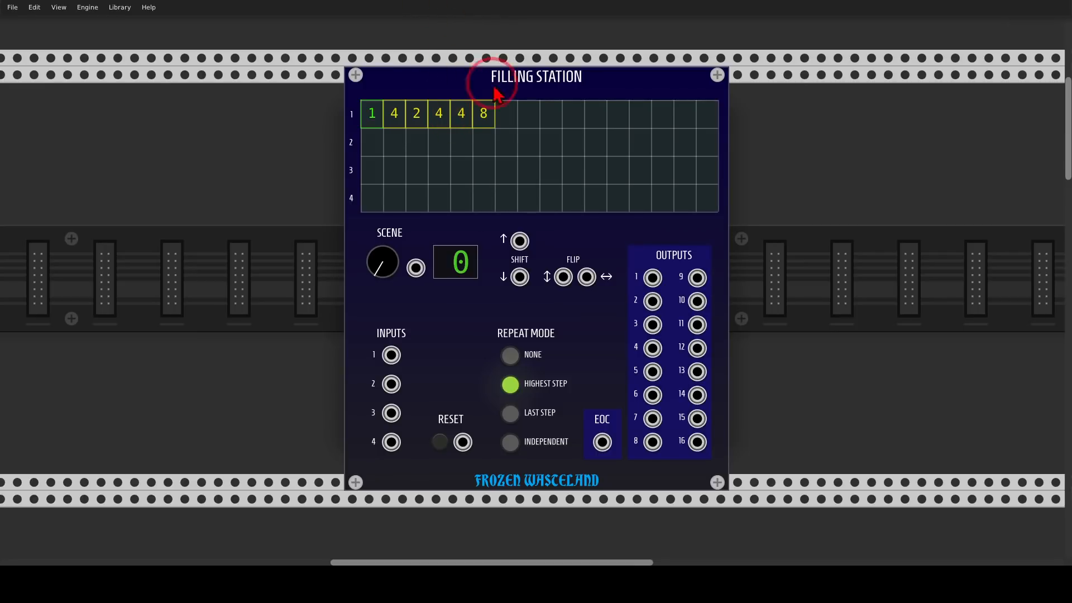
left_click(521, 263)
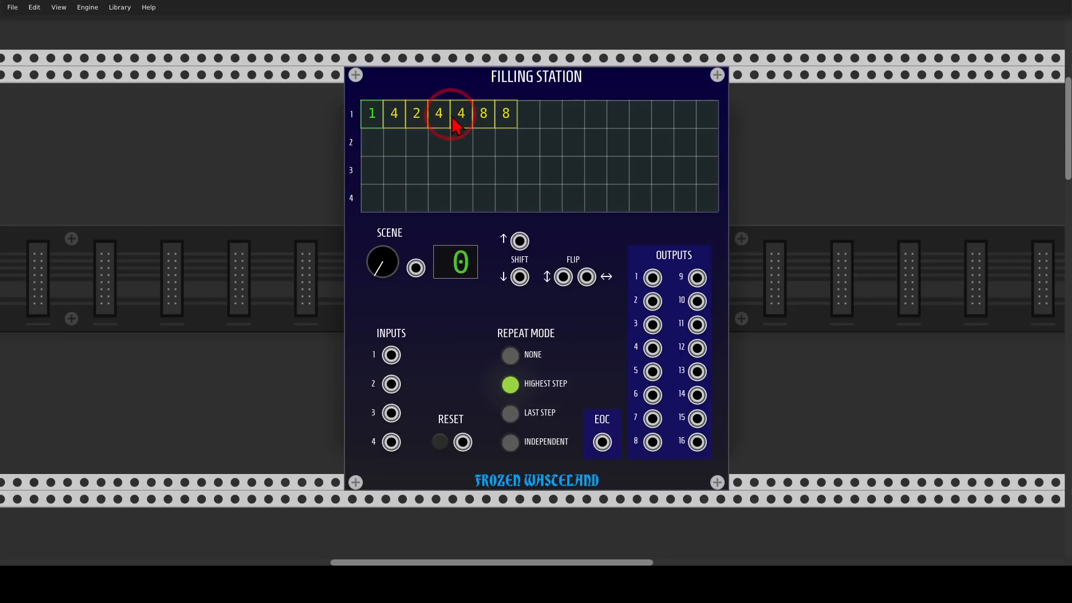
mouse_move(523, 89)
left_mouse_down()
mouse_move(383, 70)
mouse_move(332, 113)
mouse_move(498, 144)
left_mouse_up()
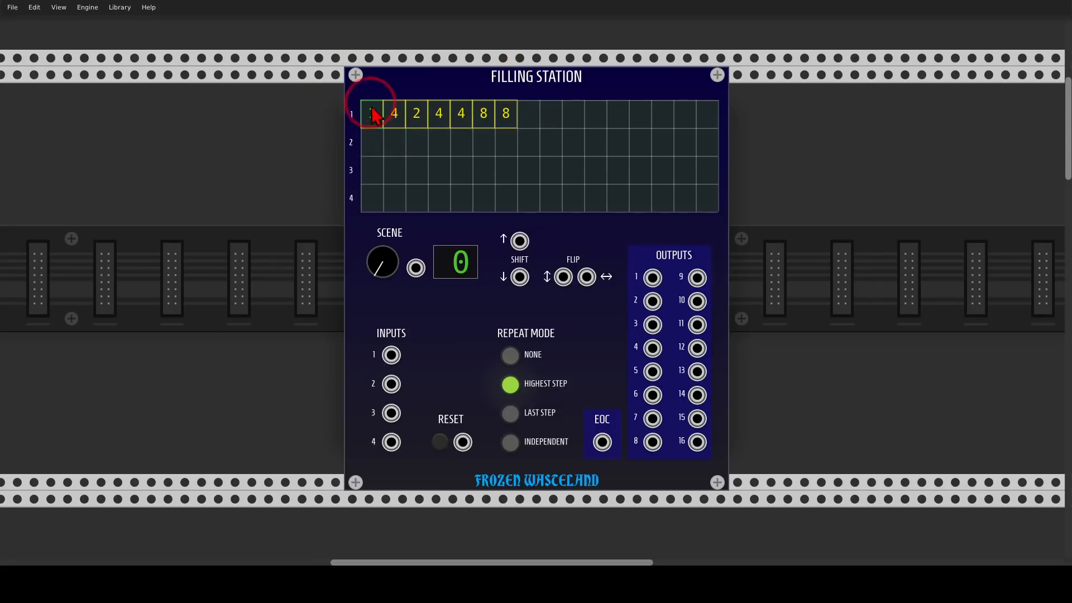
Enter the sequence 2, 3 in row 2 of the Filling Station grid and 4, 6, 4, 5 in row 3
left_click_drag(394, 143, 394, 76)
left_click_drag(370, 168, 391, 69)
left_click_drag(416, 171, 424, 112)
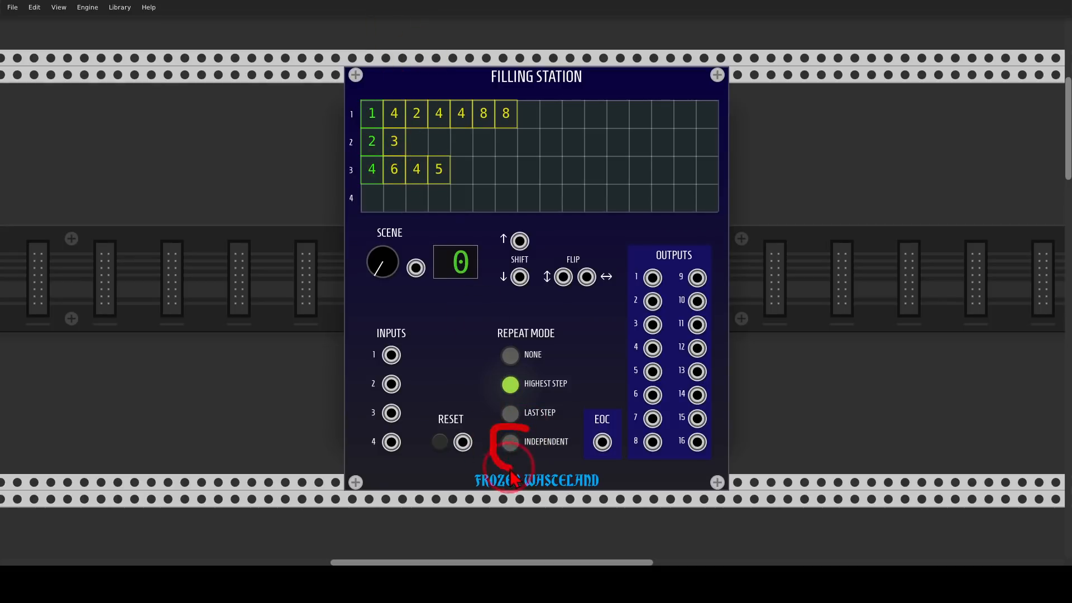
left_click_drag(619, 404, 593, 472)
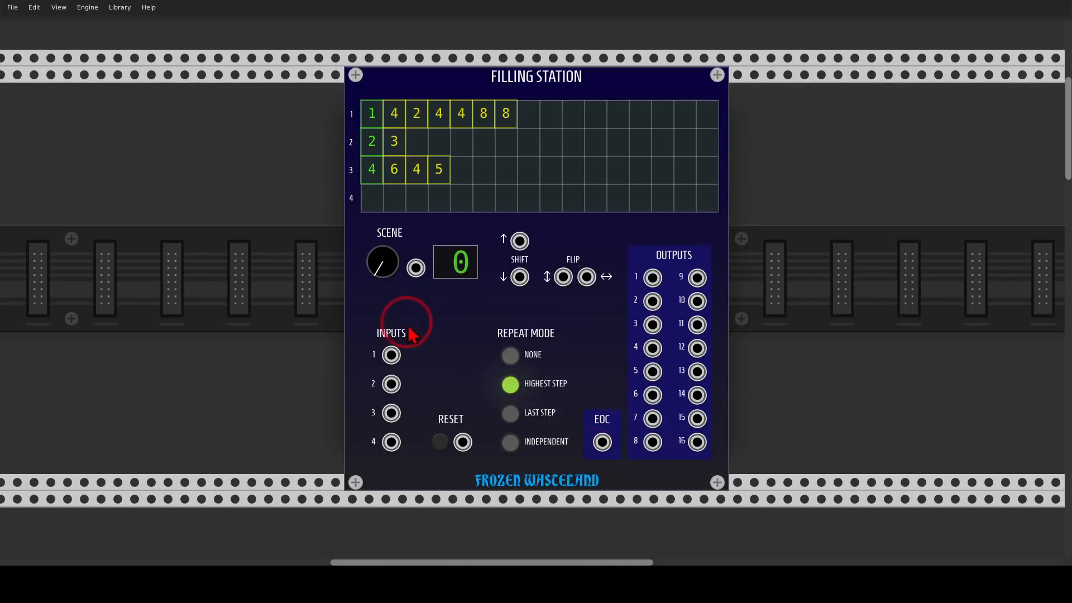
mouse_move(409, 311)
left_mouse_down()
mouse_move(353, 334)
mouse_move(360, 449)
mouse_move(425, 450)
mouse_move(406, 316)
left_mouse_up()
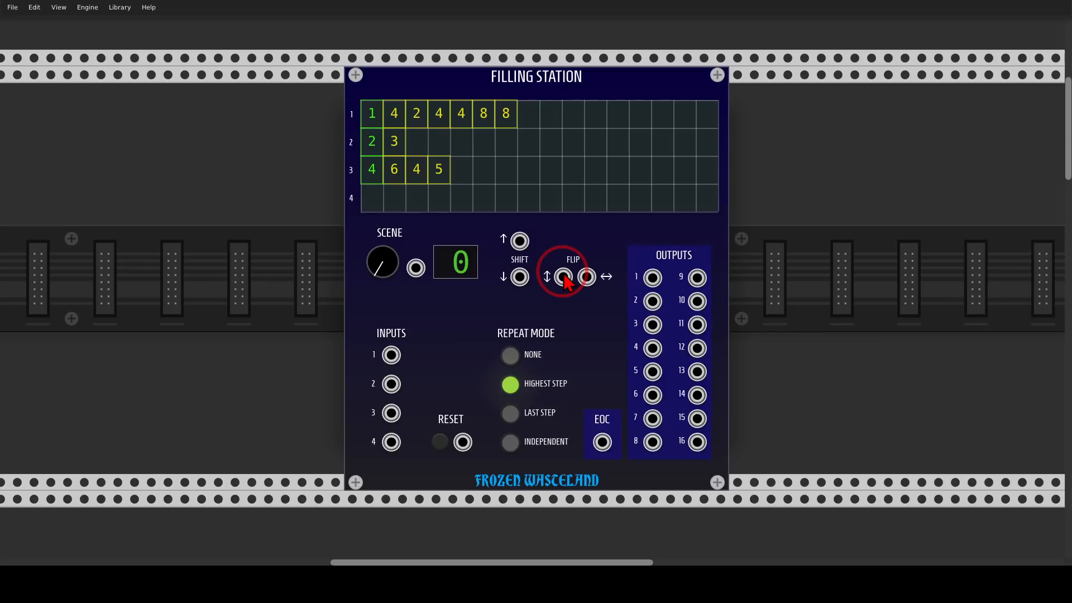
Locate the drum patch below the standalone Filling Station and examine its four sequence rows, clocked inputs and patched outputs
scroll(564, 280, "down", 15)
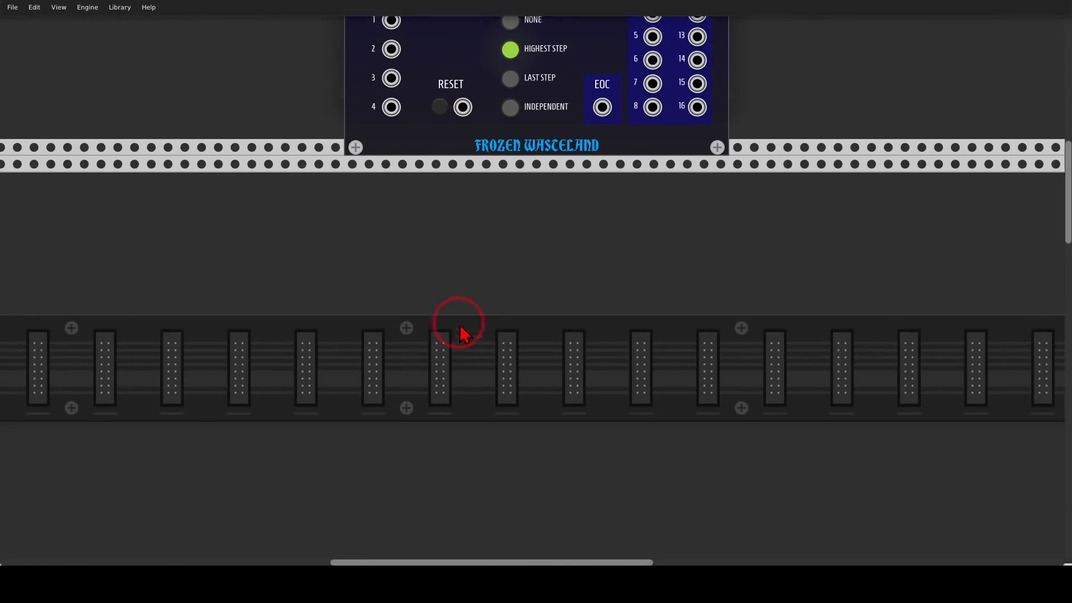
scroll(447, 310, "down", 10)
scroll(430, 251, "left", 5)
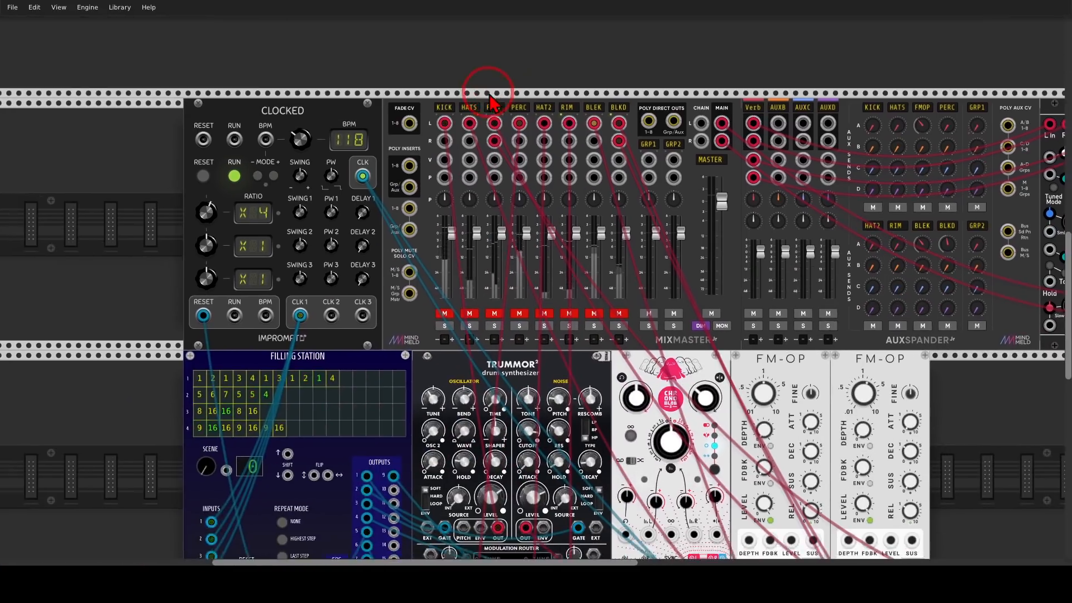
scroll(416, 197, "up", 3)
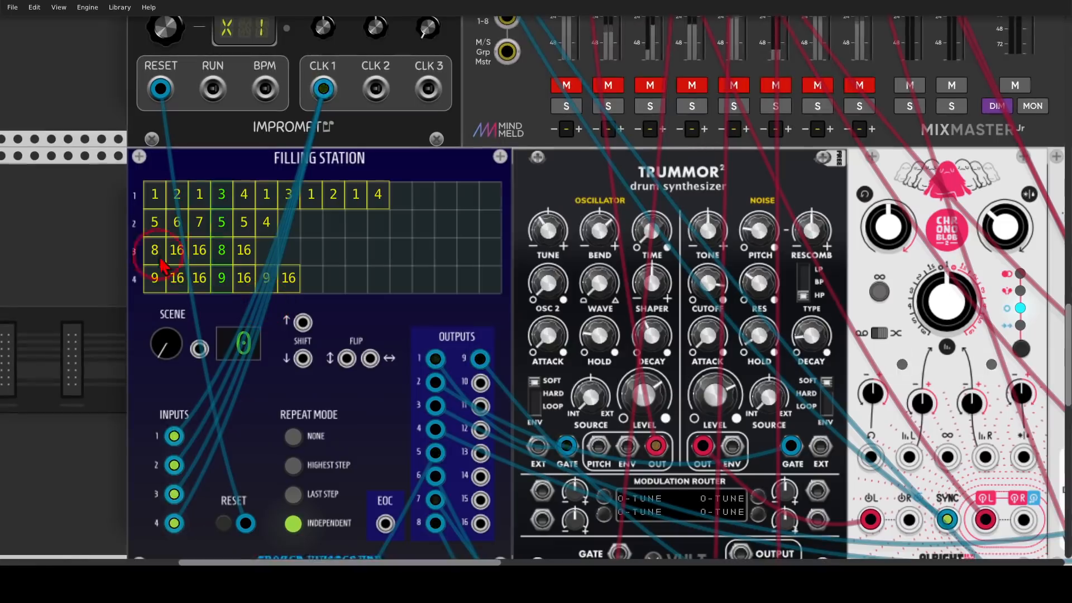
scroll(103, 233, "down", 2)
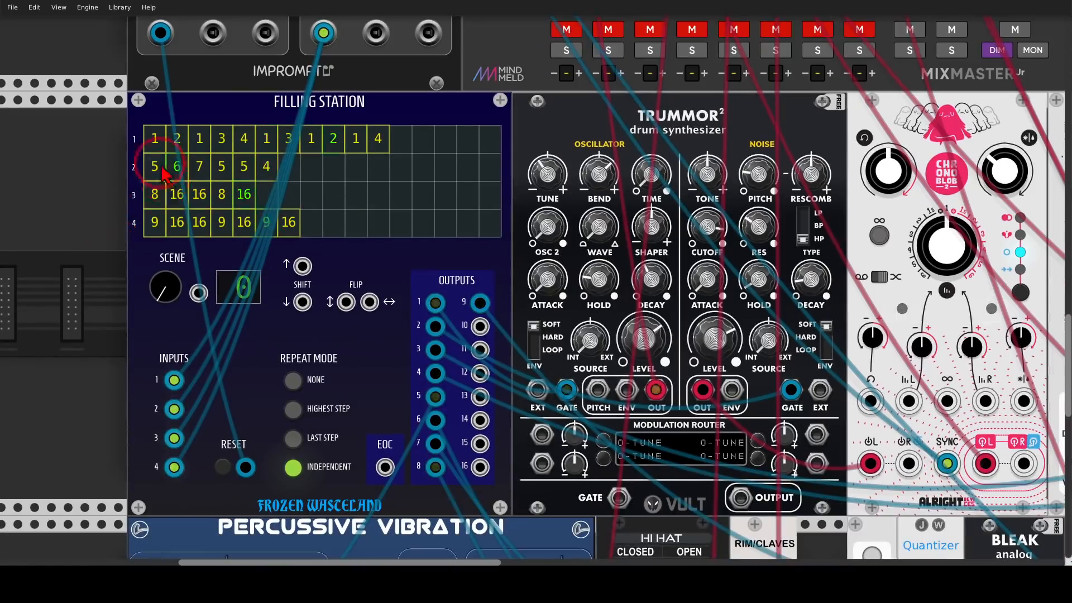
mouse_move(483, 276)
left_mouse_down()
mouse_move(499, 305)
mouse_move(467, 313)
mouse_move(430, 284)
mouse_move(407, 435)
left_mouse_up()
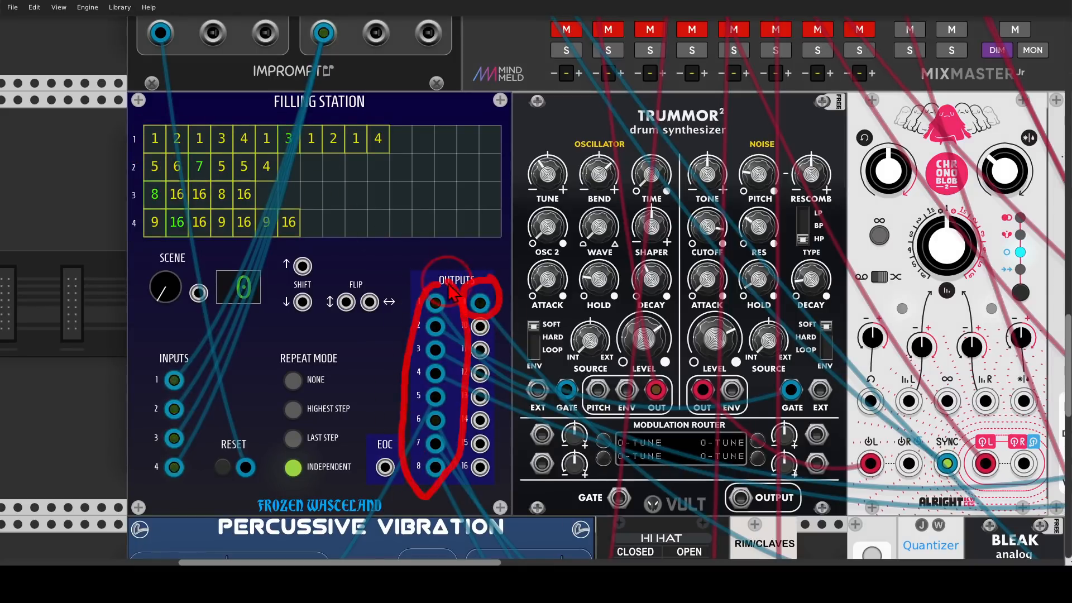
mouse_move(300, 202)
left_mouse_down()
mouse_move(278, 222)
mouse_move(290, 246)
mouse_move(311, 226)
mouse_move(301, 203)
left_mouse_up()
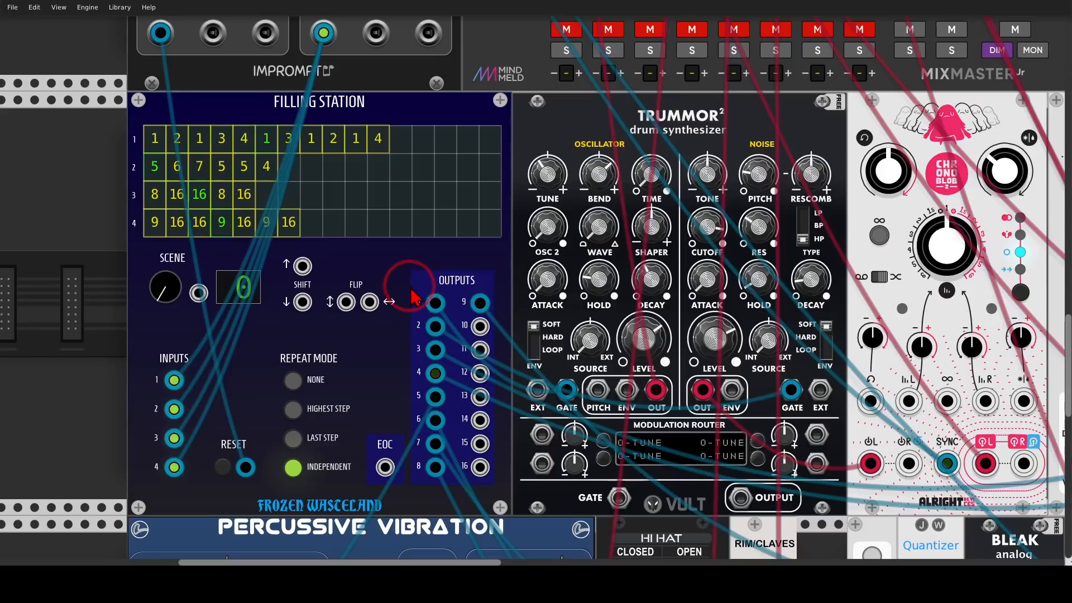
mouse_move(507, 269)
left_mouse_down()
mouse_move(432, 279)
mouse_move(427, 500)
mouse_move(513, 370)
left_mouse_up()
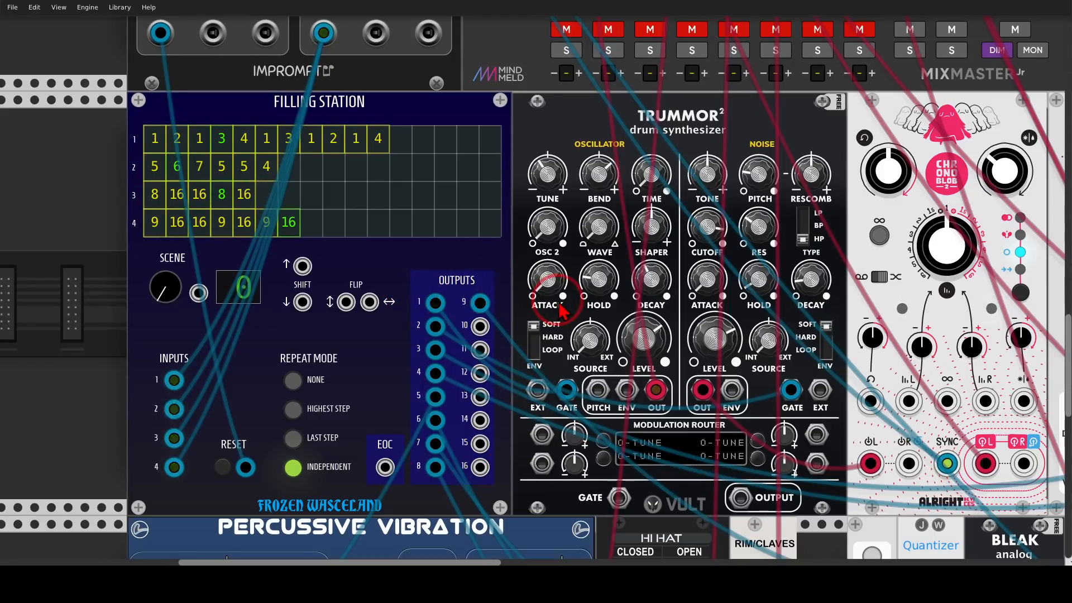
Unmute the mixer's KICK channel and inspect output 1 of the Filling Station
scroll(559, 251, "up", 5)
left_click(565, 198)
scroll(509, 239, "down", 5)
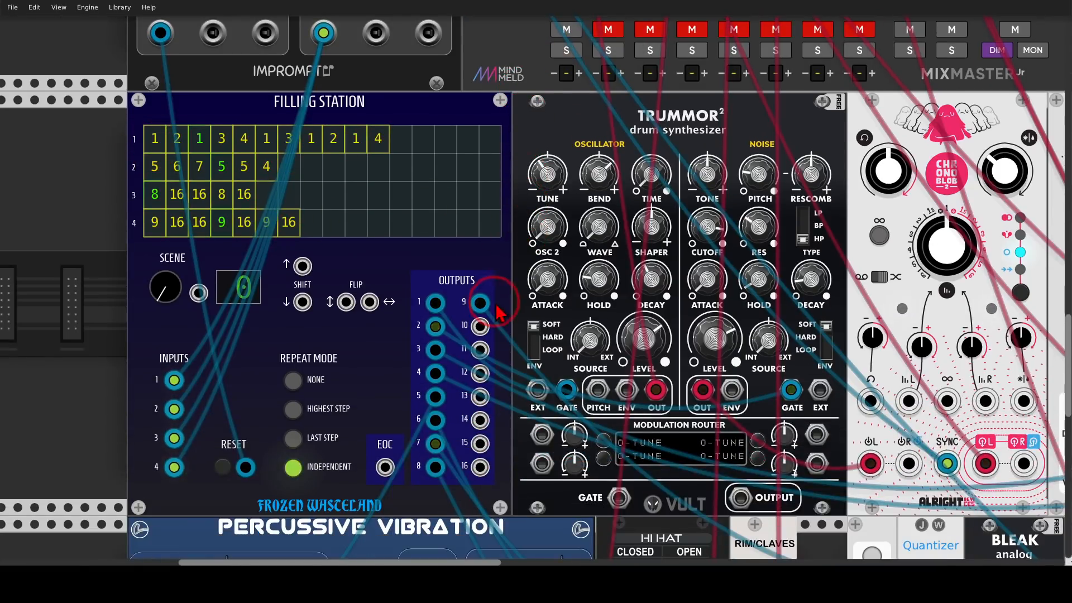
mouse_move(441, 274)
left_mouse_down()
mouse_move(416, 306)
mouse_move(440, 319)
left_mouse_up()
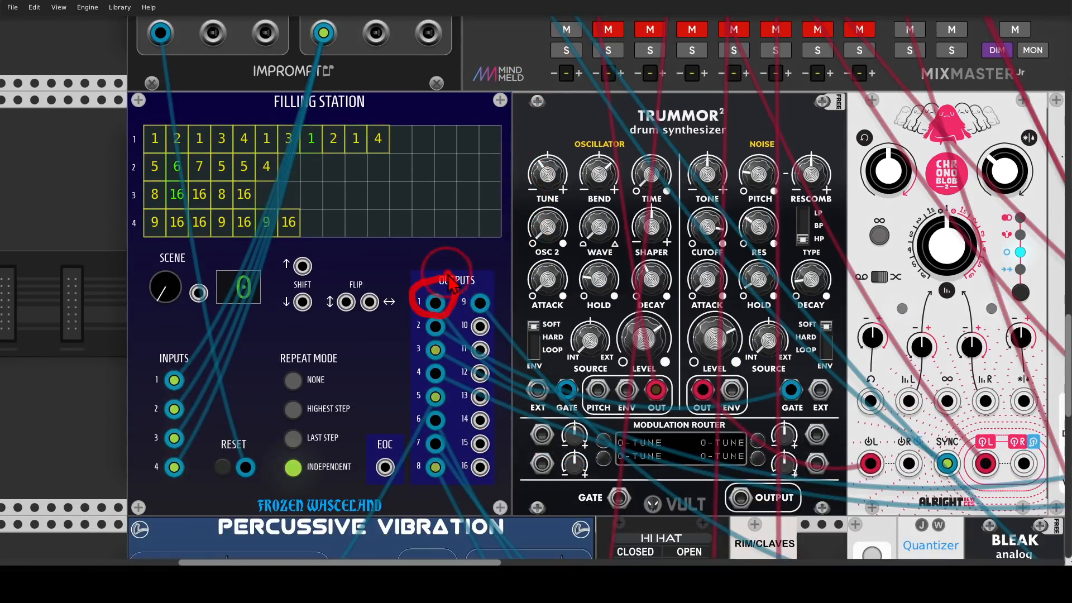
Unmute the mixer's HATS and FMOP channels and bring the Trummor and FM-OP modules into view
mouse_move(452, 282)
left_mouse_down()
mouse_move(444, 301)
mouse_move(514, 335)
mouse_move(514, 391)
left_mouse_up()
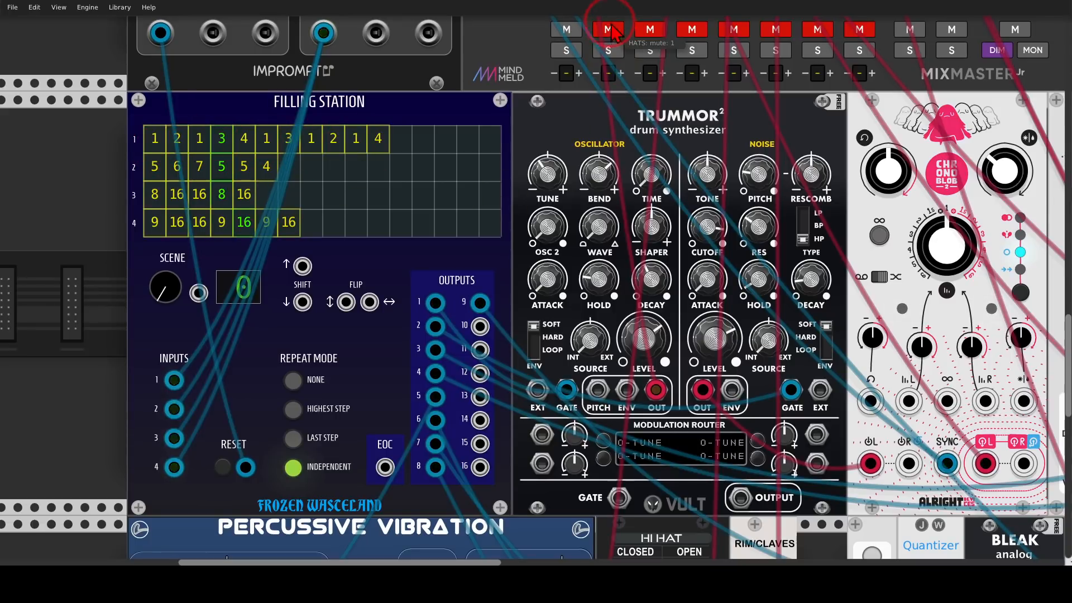
left_click(440, 138)
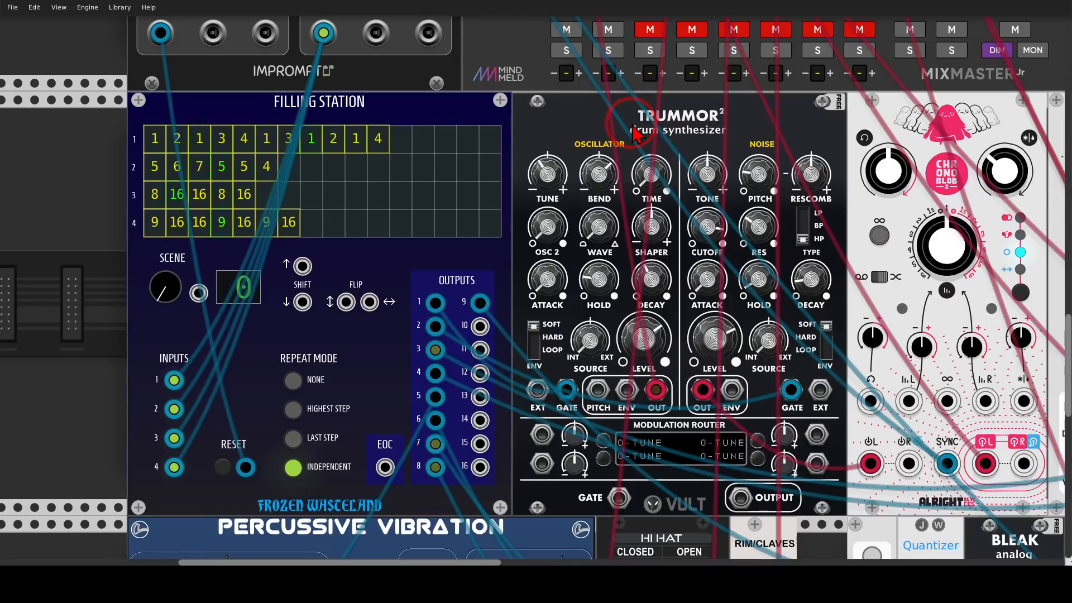
scroll(444, 148, "right", 5)
scroll(393, 164, "up", 5)
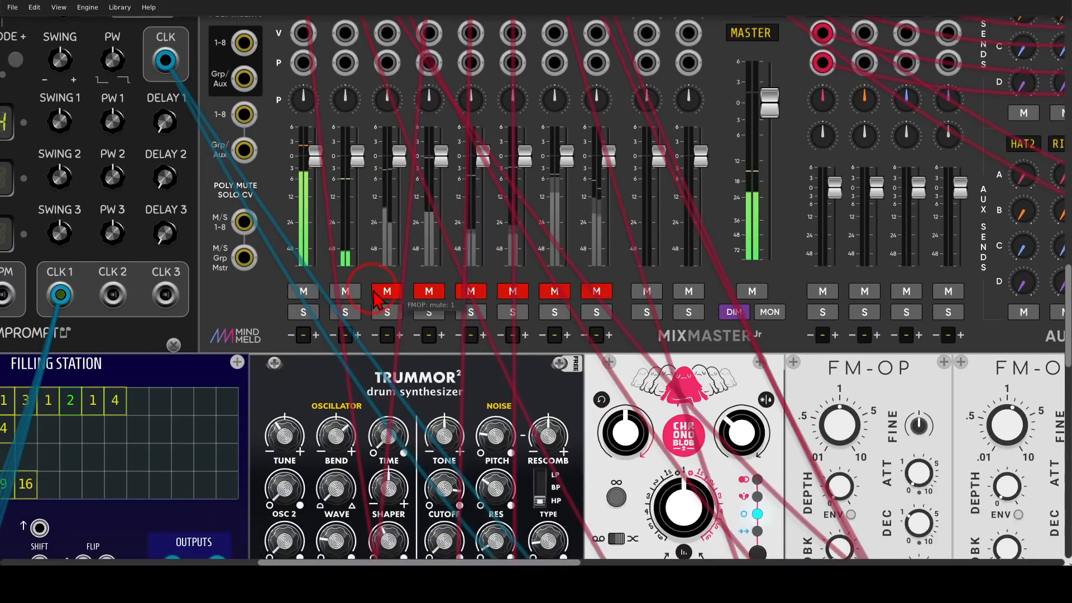
left_click(374, 291)
scroll(377, 292, "down", 1)
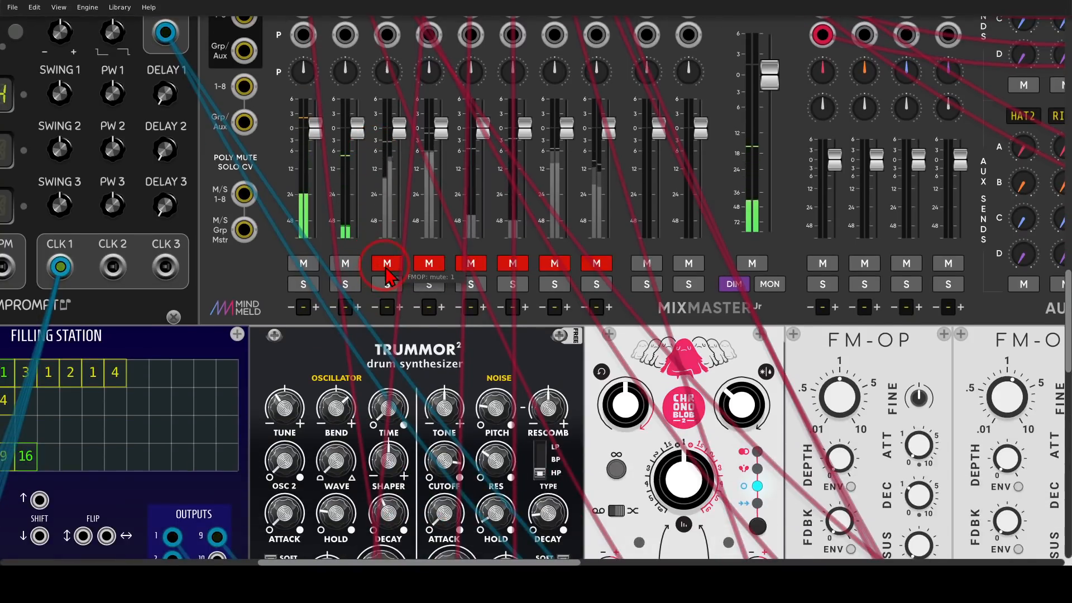
scroll(378, 294, "down", 5)
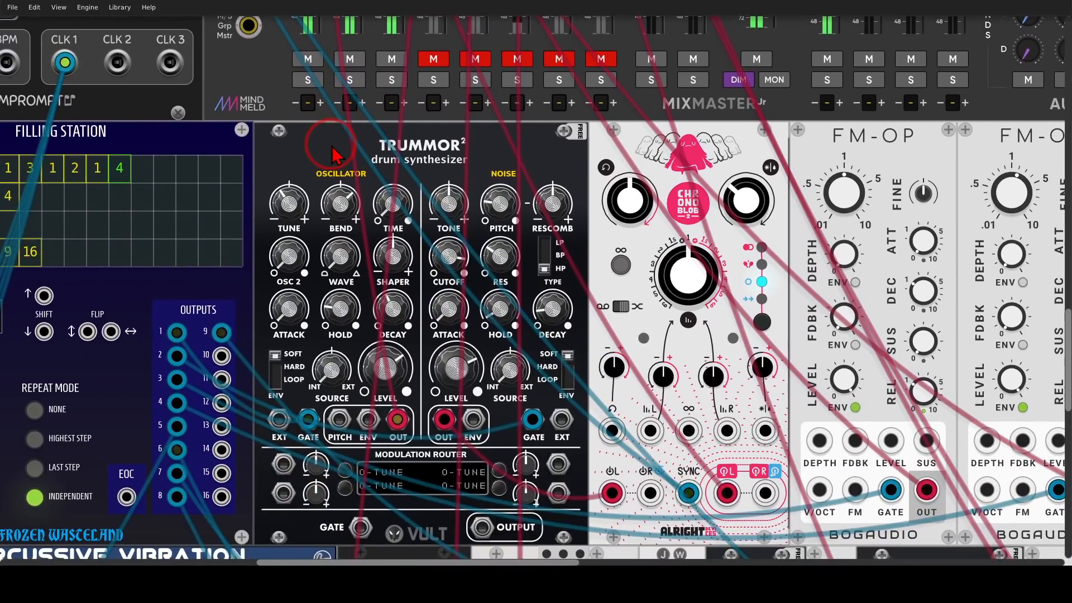
Examine the two FM-OP modules and the first two sequence rows of the Filling Station grid
scroll(437, 122, "right", 4)
scroll(438, 130, "down", 1)
scroll(439, 130, "right", 3)
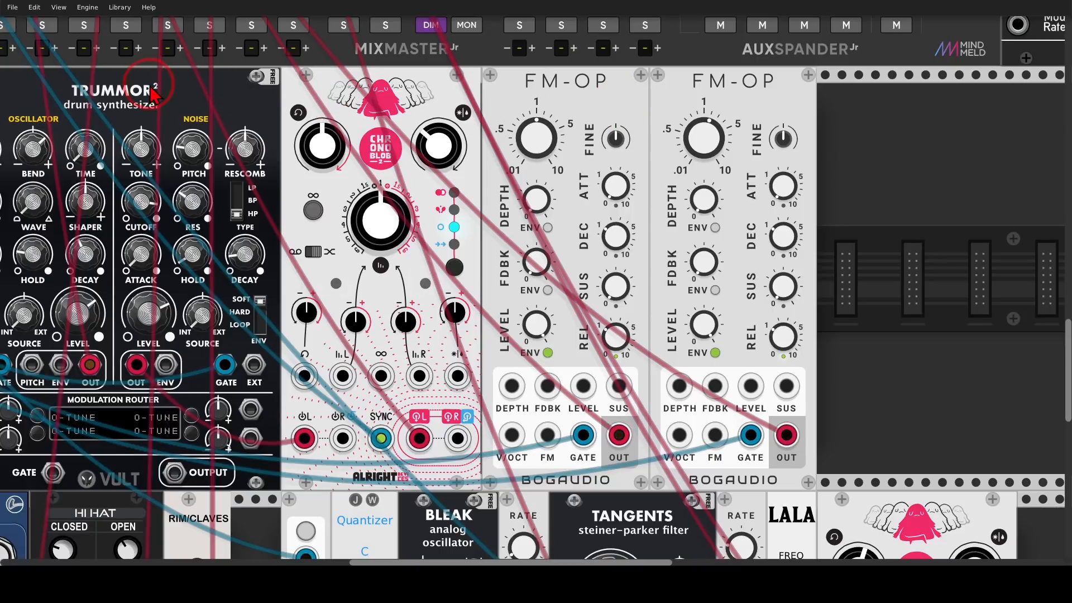
scroll(832, 98, "left", 15)
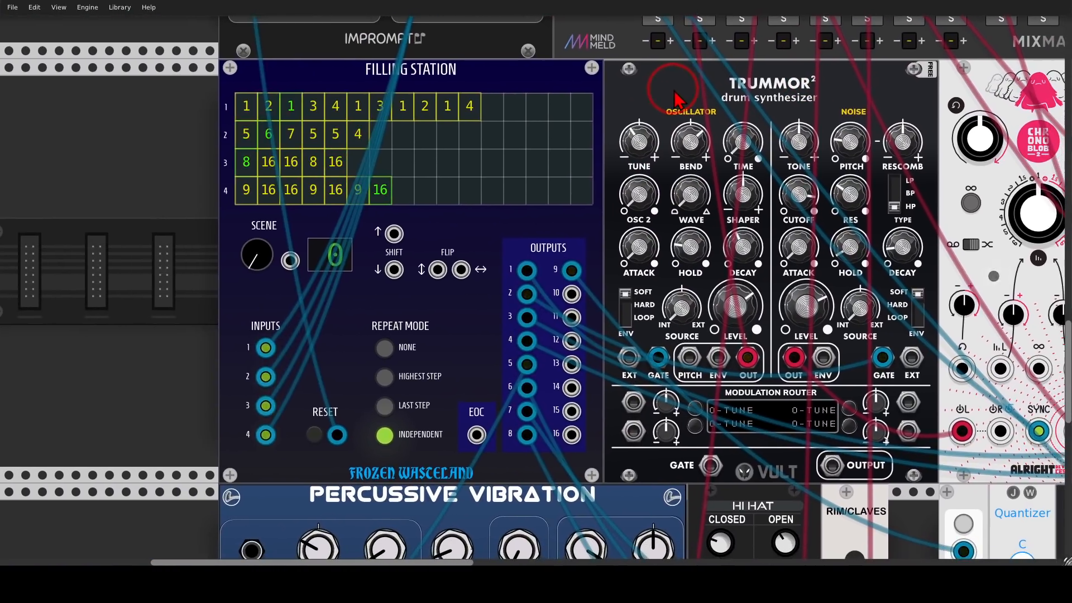
scroll(690, 103, "down", 1)
scroll(690, 103, "right", 1)
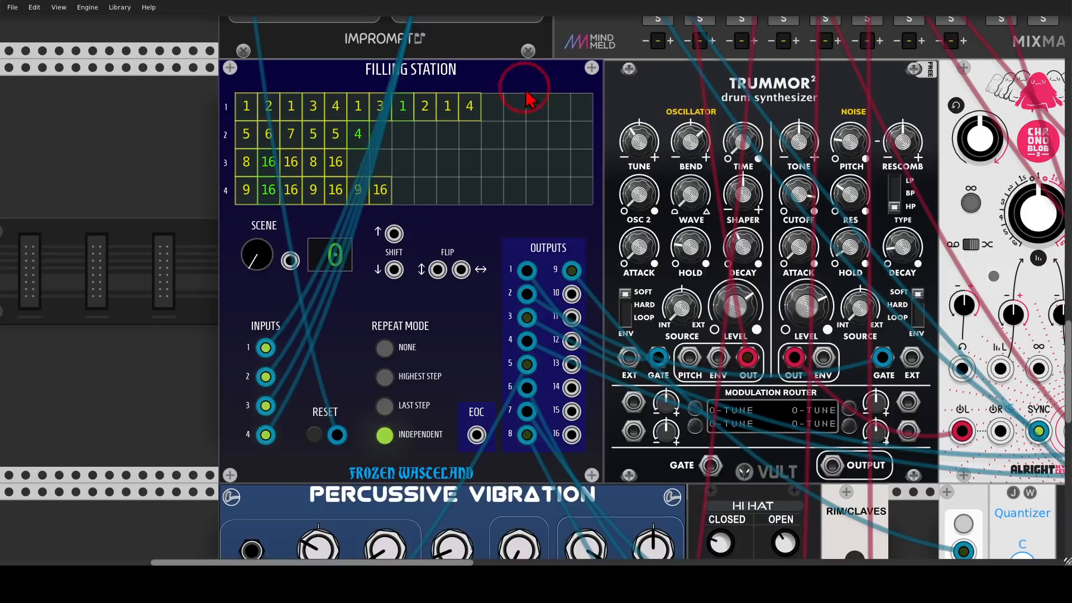
mouse_move(478, 73)
left_mouse_down()
mouse_move(268, 69)
mouse_move(213, 116)
left_mouse_up()
left_click_drag(413, 137, 484, 78)
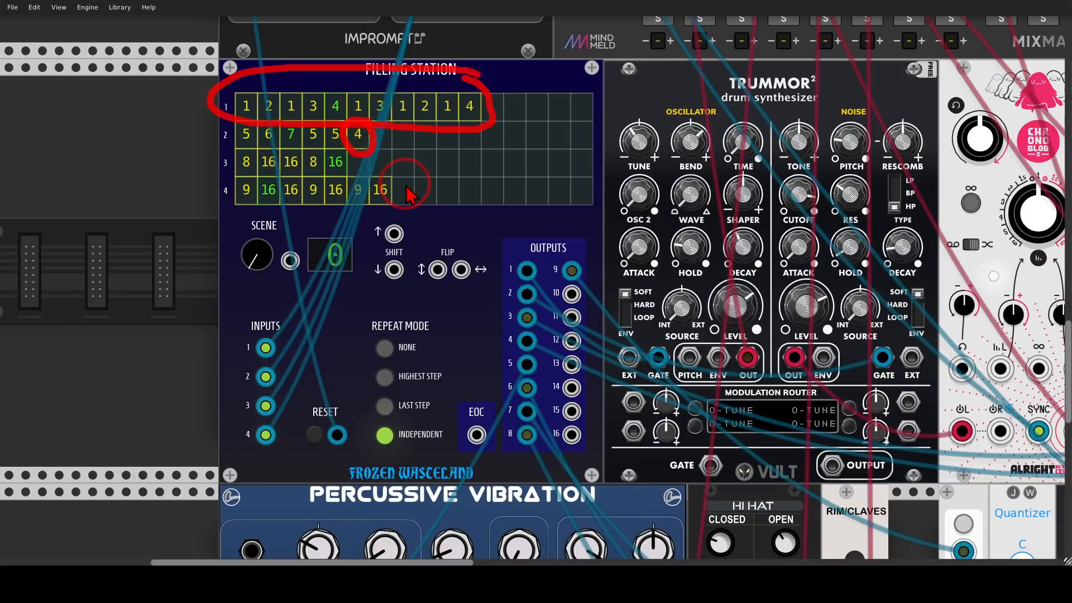
Unmute the mixer's PERC channel and inspect the Percussive Vibration module triggered by the Filling Station
scroll(451, 362, "up", 6)
scroll(452, 362, "right", 5)
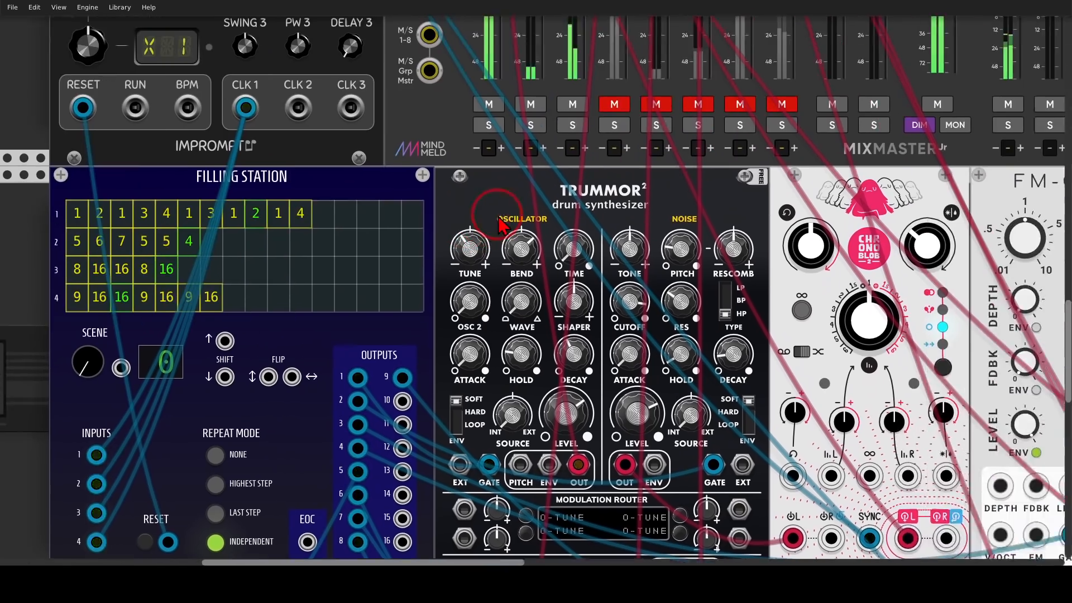
left_click(502, 374)
scroll(345, 308, "down", 4)
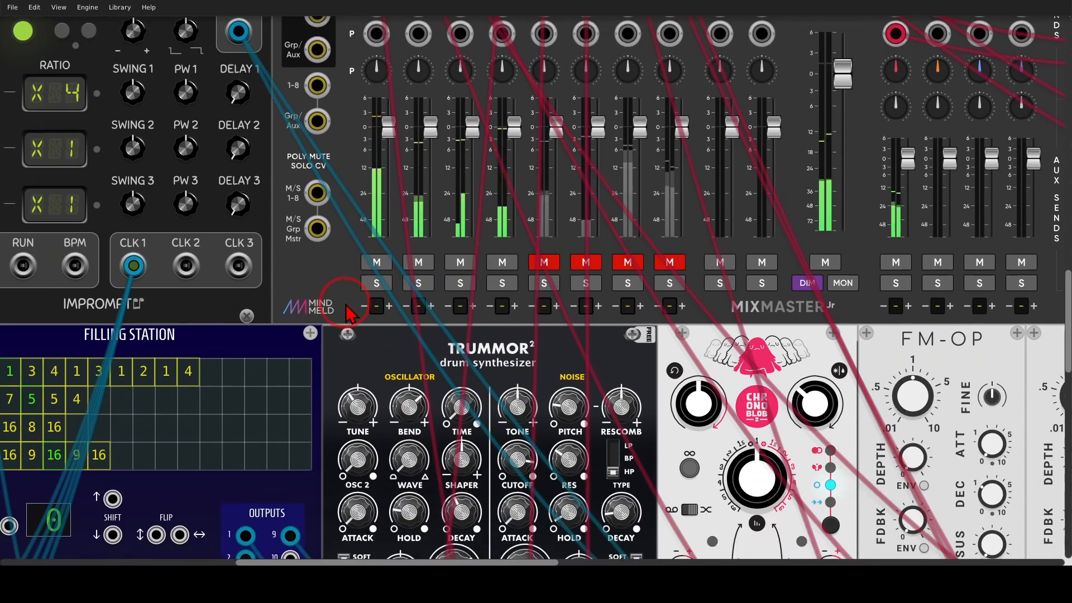
scroll(345, 309, "down", 4)
scroll(344, 309, "left", 4)
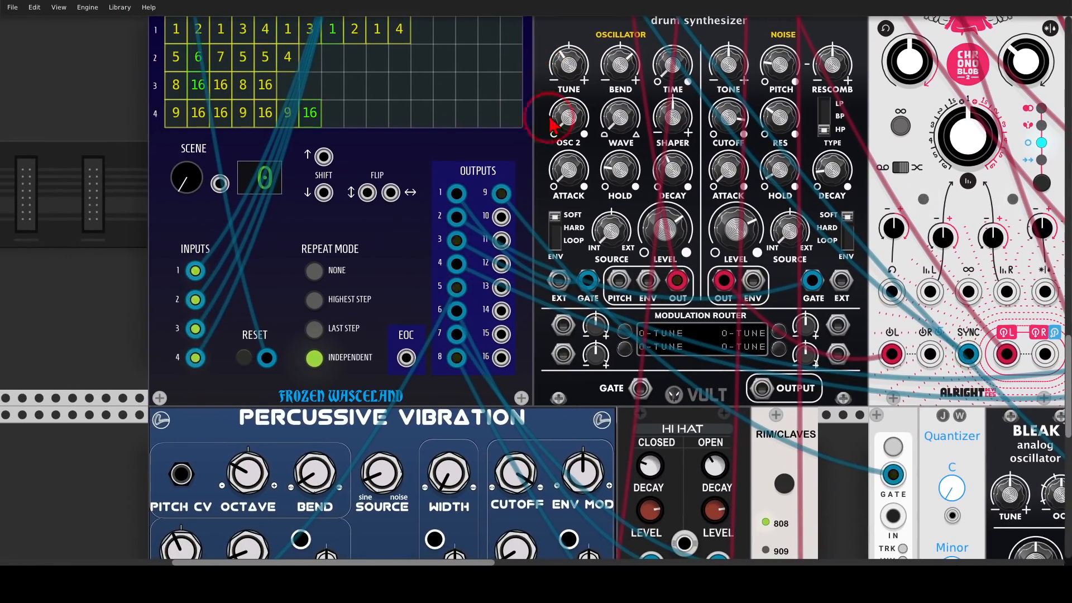
scroll(553, 176, "down", 3)
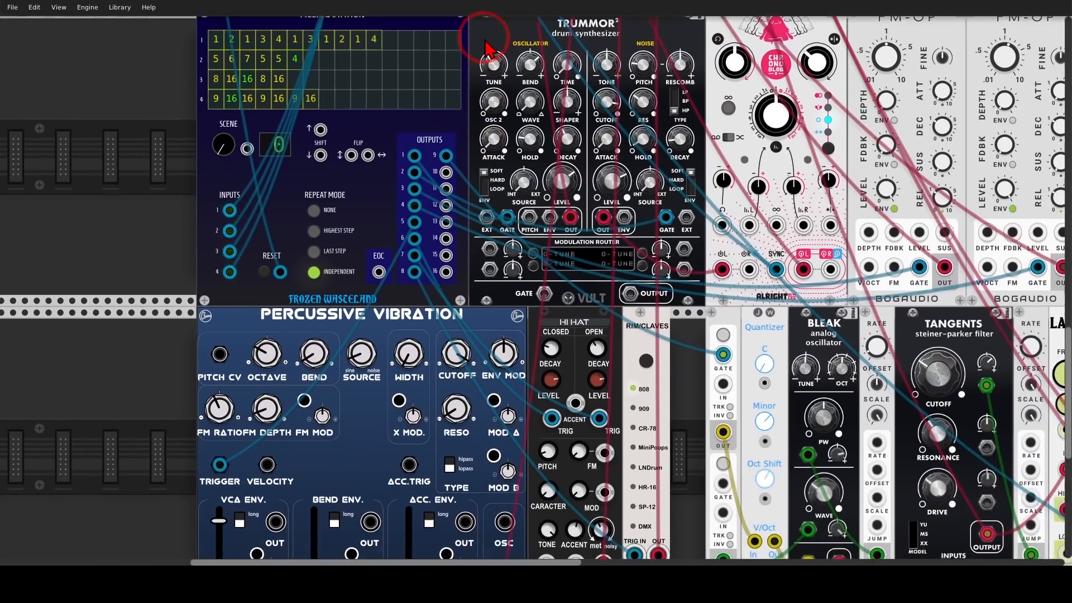
scroll(457, 170, "down", 1)
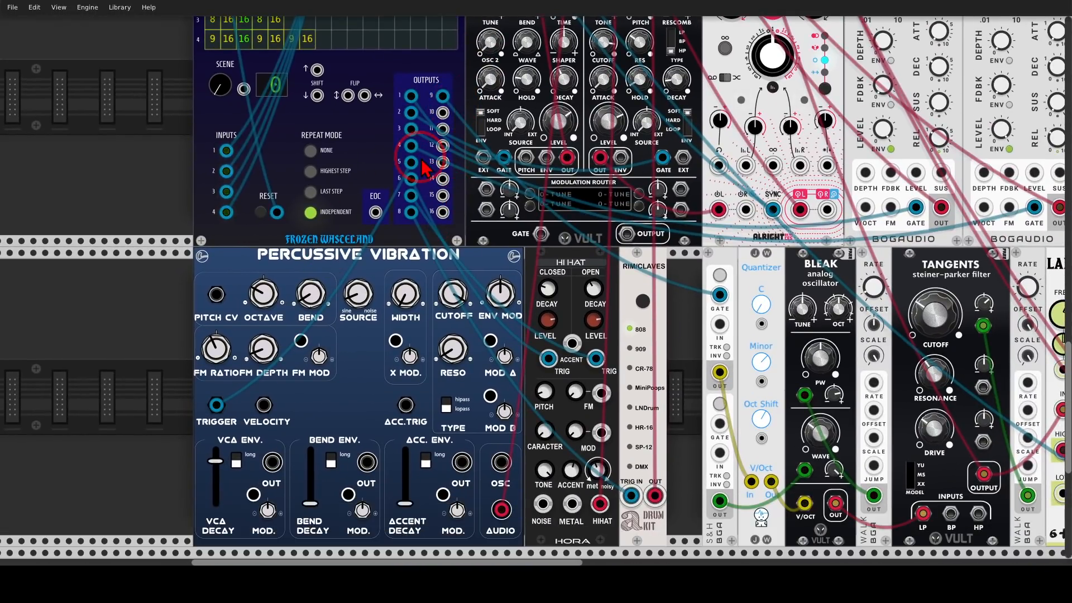
scroll(311, 203, "up", 3)
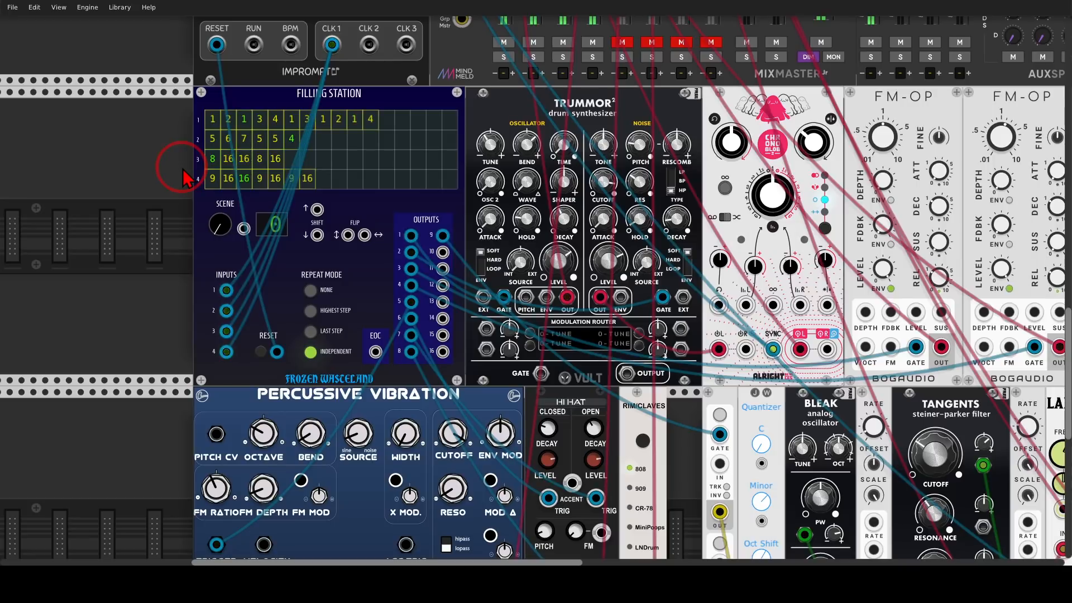
scroll(643, 114, "left", 2)
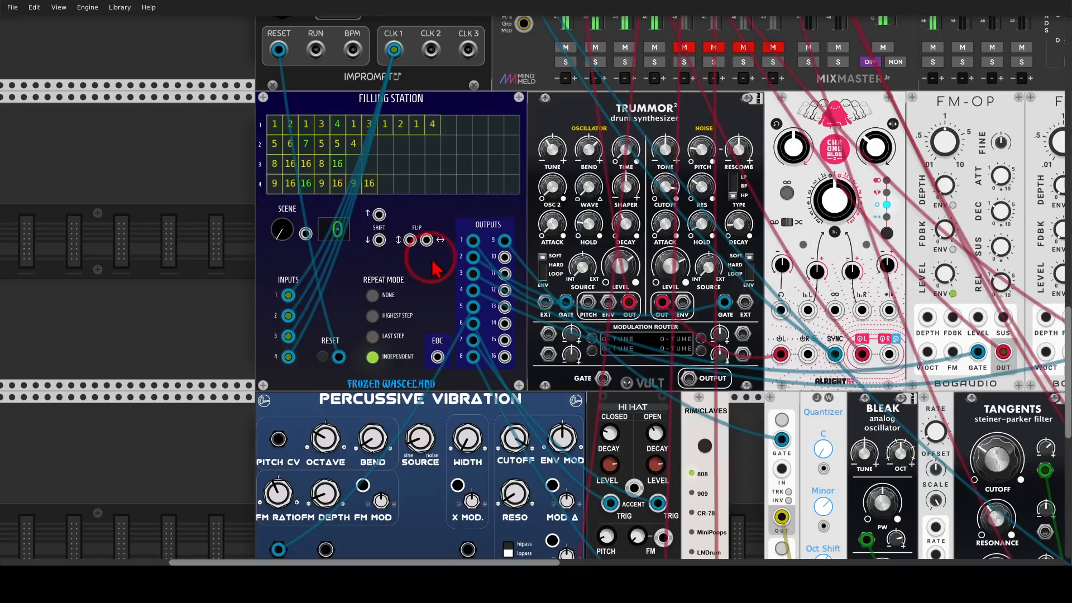
Unmute the mixer's HAT2 channel and inspect the HI HAT module's trigger inputs and the Filling Station outputs feeding them
scroll(422, 345, "up", 3)
scroll(422, 345, "up", 4)
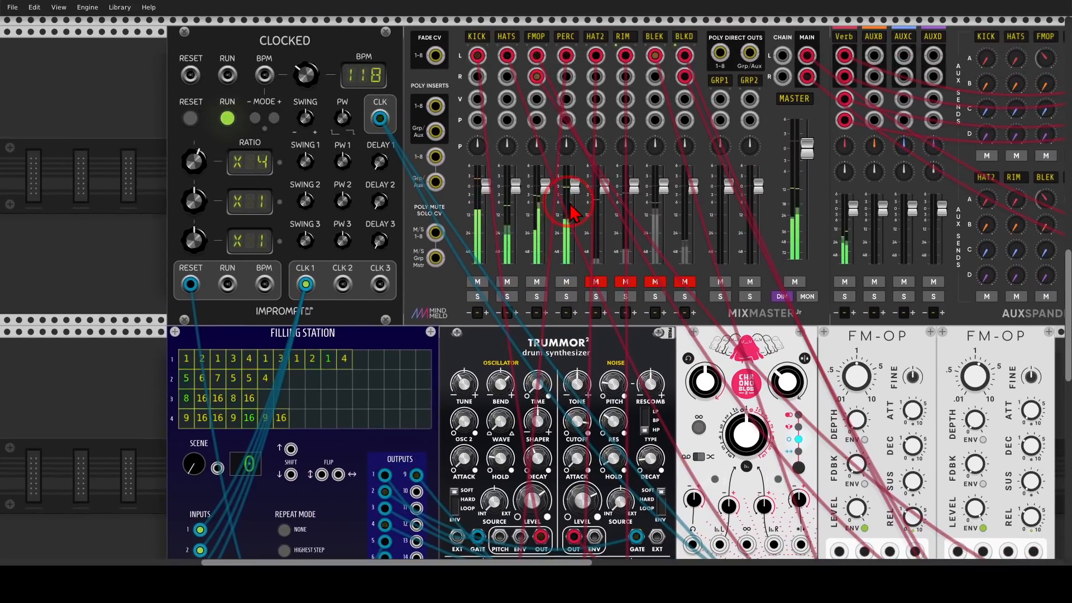
left_click(595, 281)
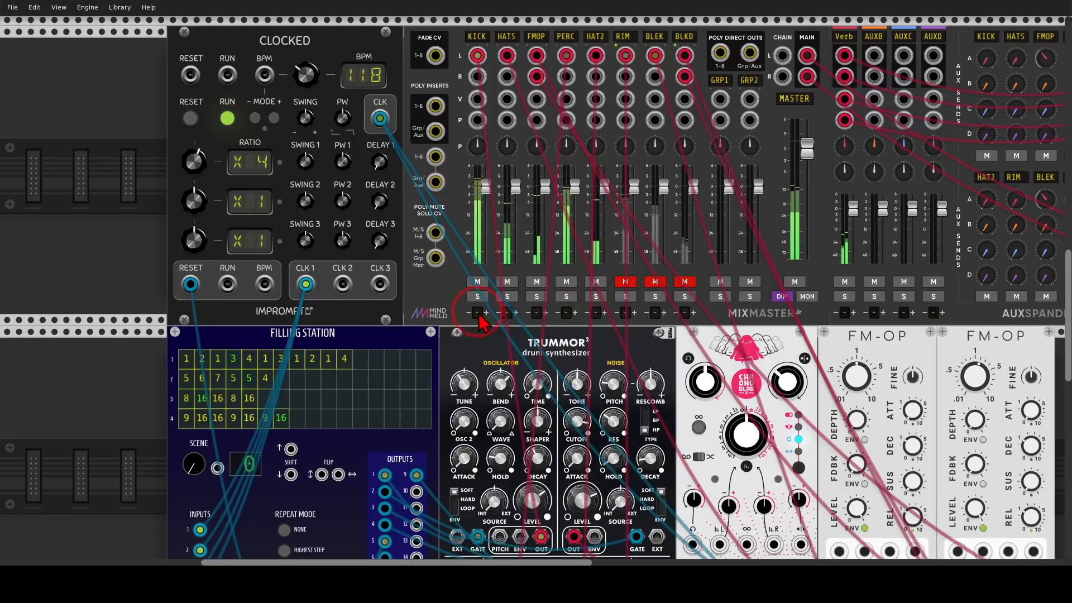
scroll(456, 324, "down", 6)
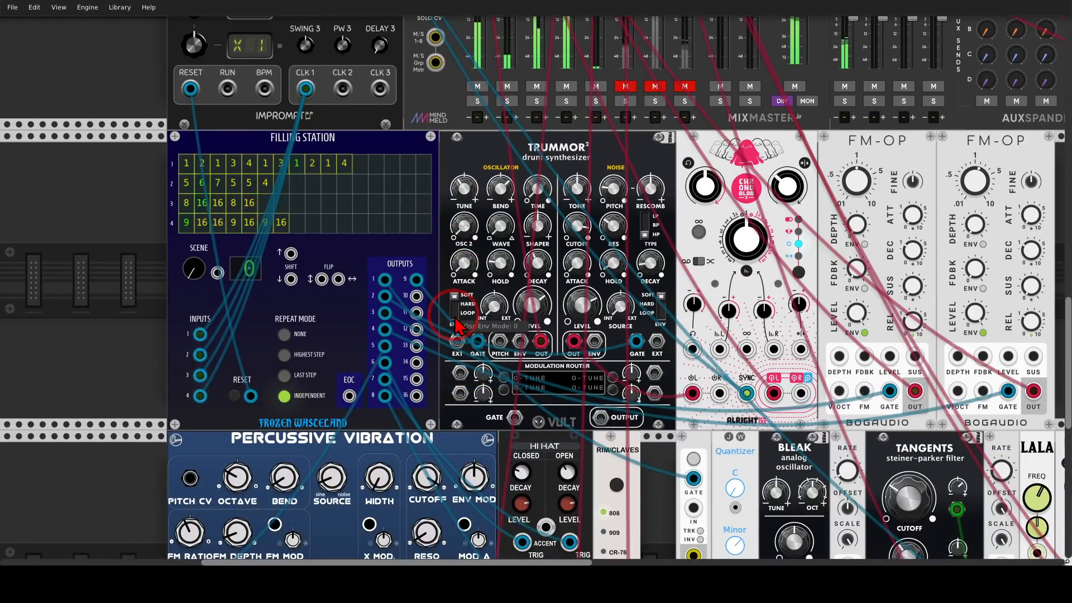
scroll(455, 324, "down", 4)
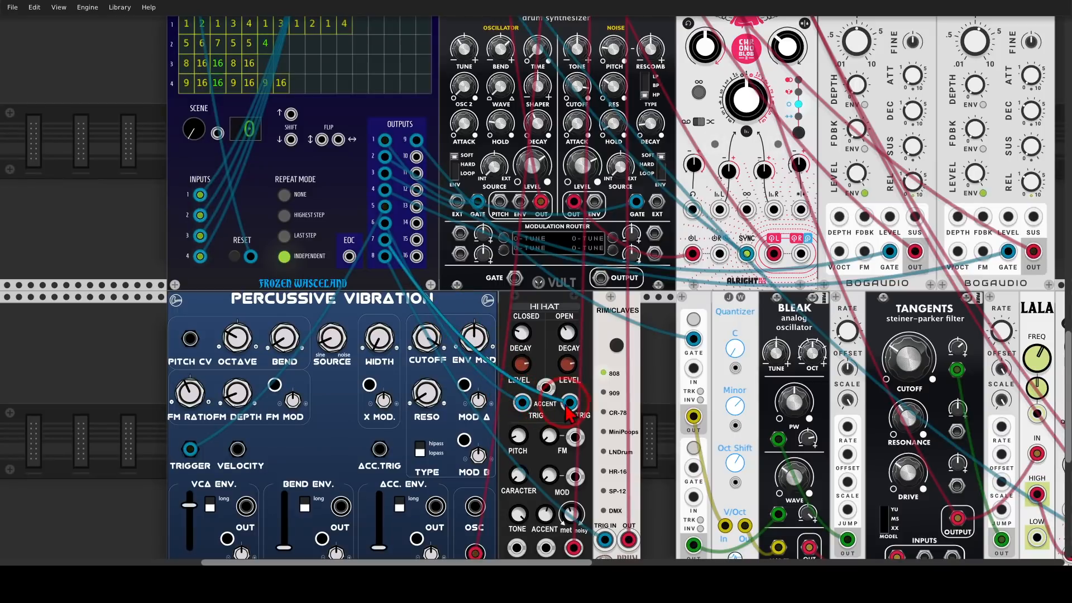
scroll(228, 168, "up", 2)
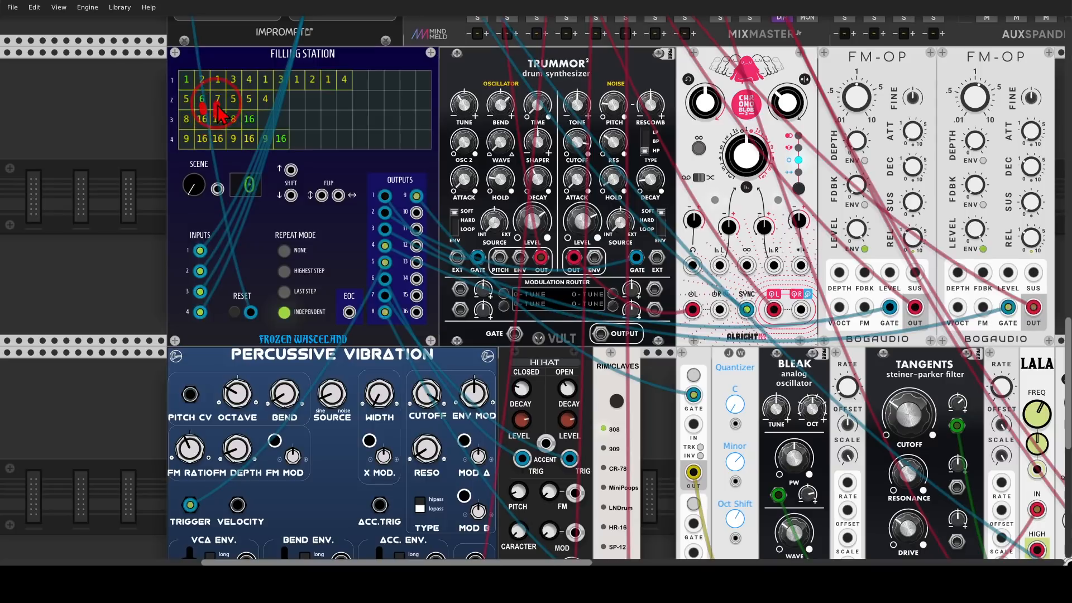
left_click(288, 195)
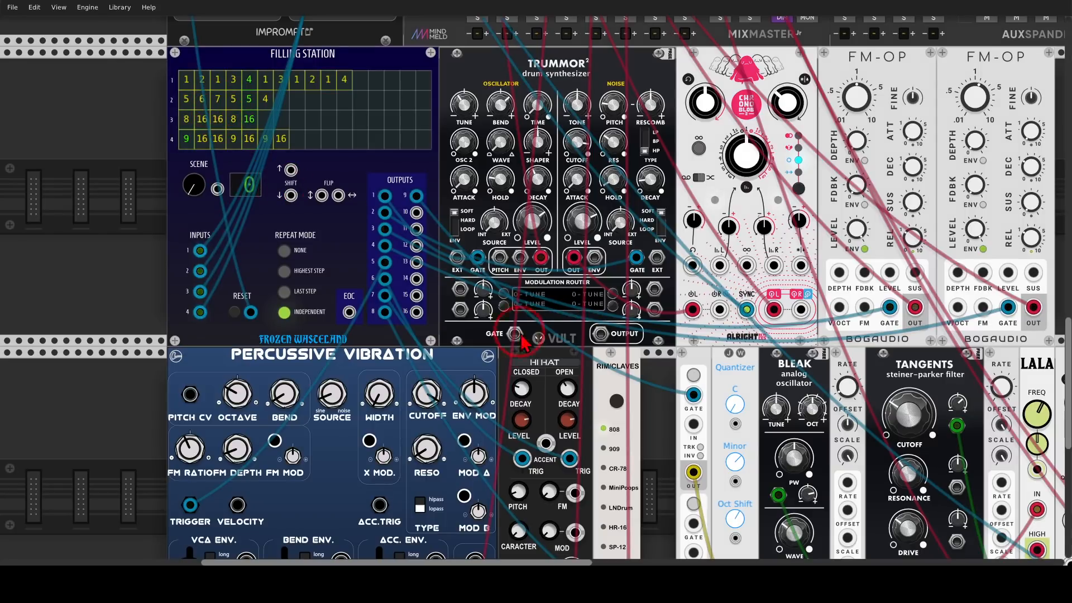
left_click(545, 350)
Unmute the mixer's RIM channel and inspect the RIM/CLAVES module
scroll(545, 351, "up", 10)
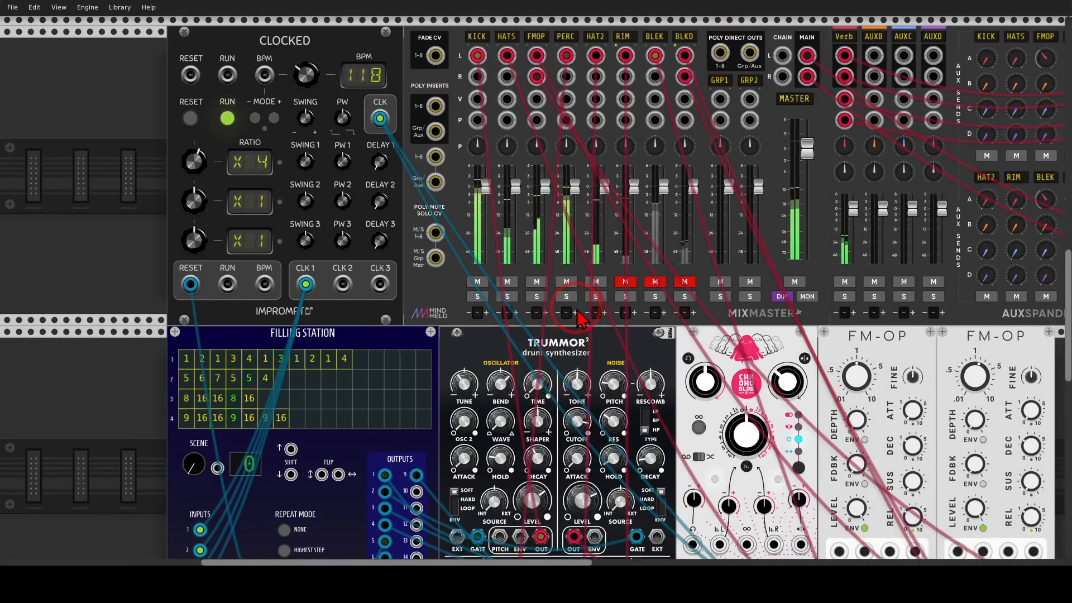
left_click(619, 284)
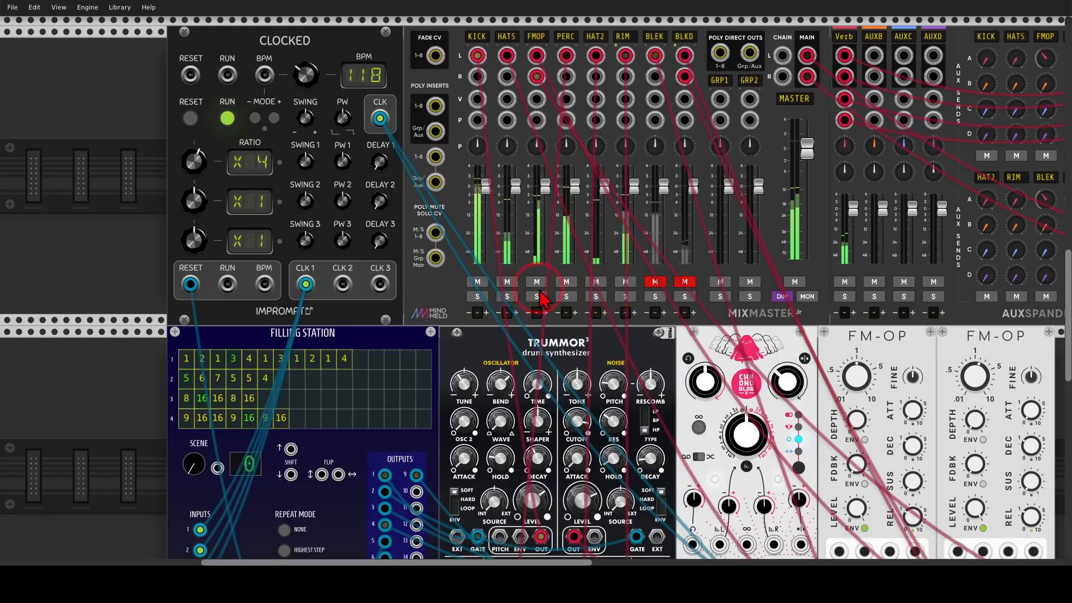
scroll(479, 290, "down", 13)
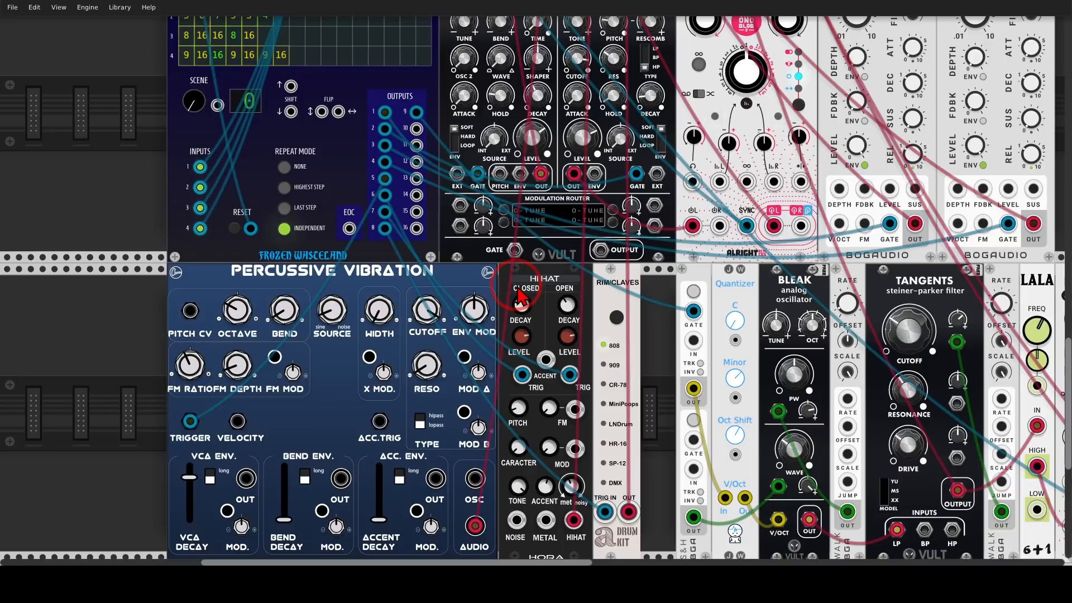
scroll(584, 246, "up", 6)
scroll(583, 246, "right", 6)
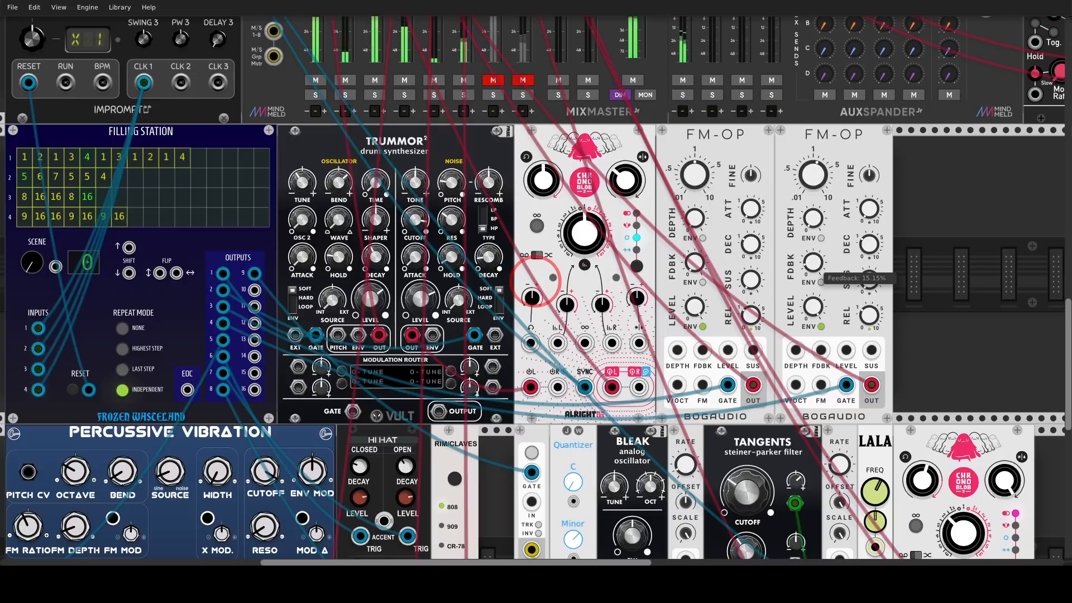
Unmute the mixer's BLEK channel and inspect the Bleak oscillator voice with its Quantizer, Tangents filter, LALA and Chronoblob
scroll(531, 279, "up", 8)
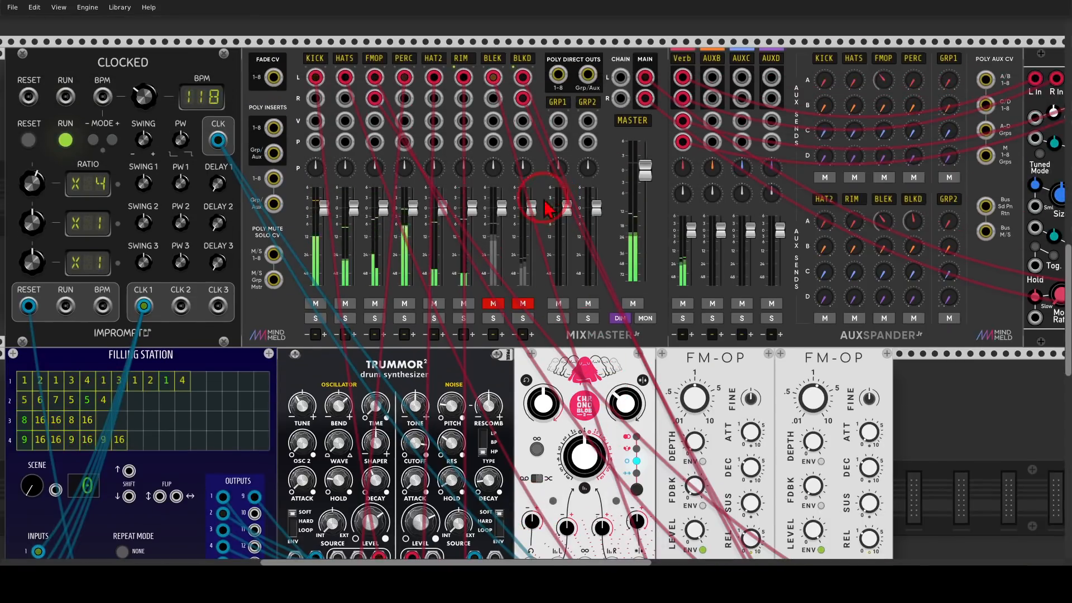
scroll(737, 223, "down", 15)
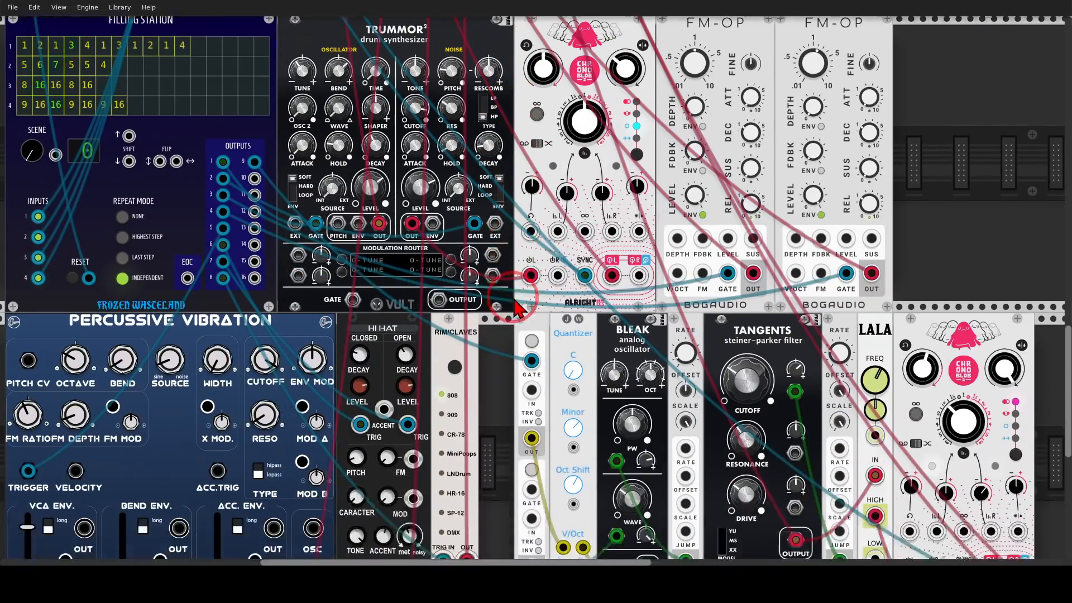
scroll(737, 221, "left", 5)
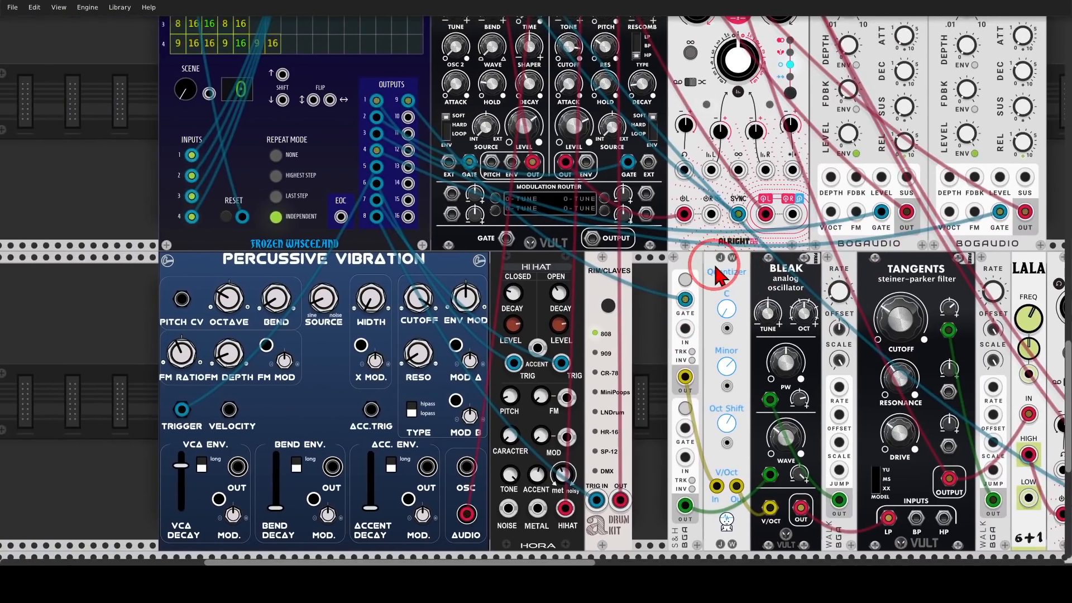
scroll(732, 282, "up", 2)
scroll(732, 282, "left", 2)
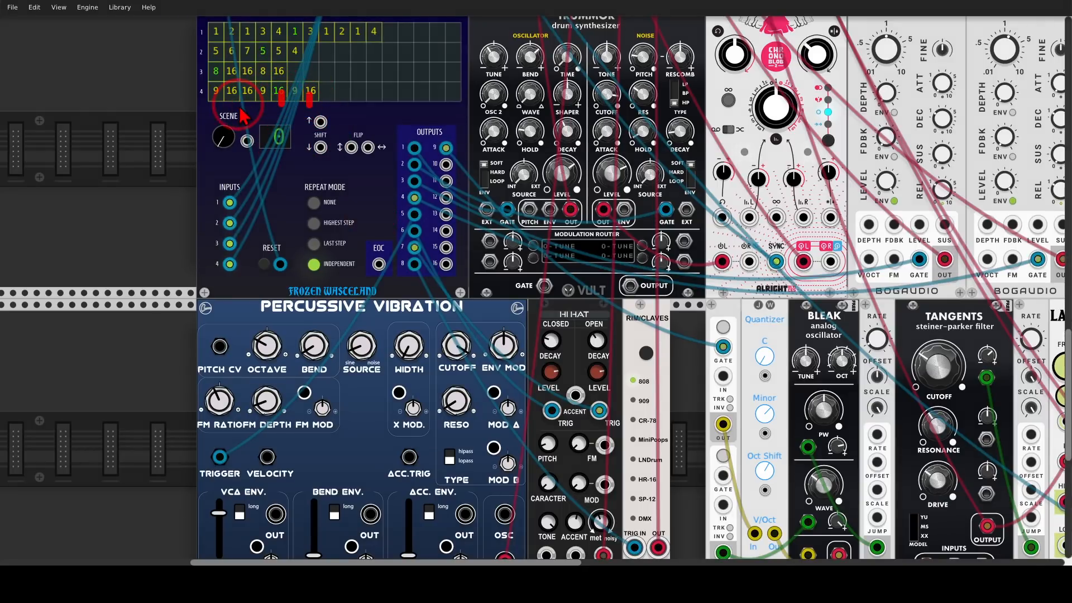
left_click_drag(678, 349, 296, 228)
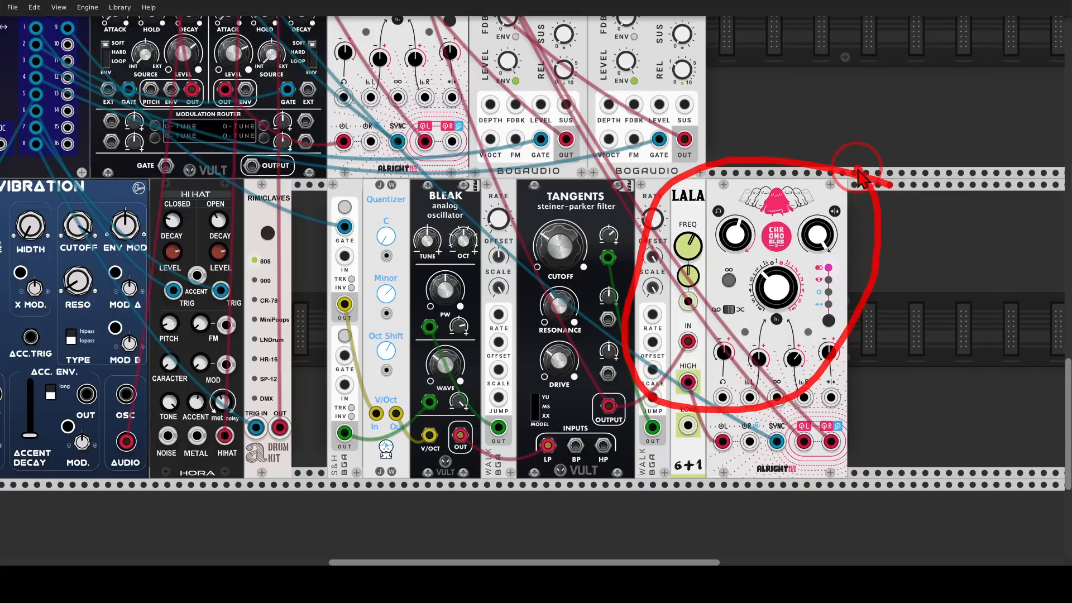
Unmute the mixer's BLKD channel and inspect the signal path from the Tangents filter through LALA into the Chronoblob delay
scroll(810, 212, "up", 5)
scroll(810, 212, "left", 8)
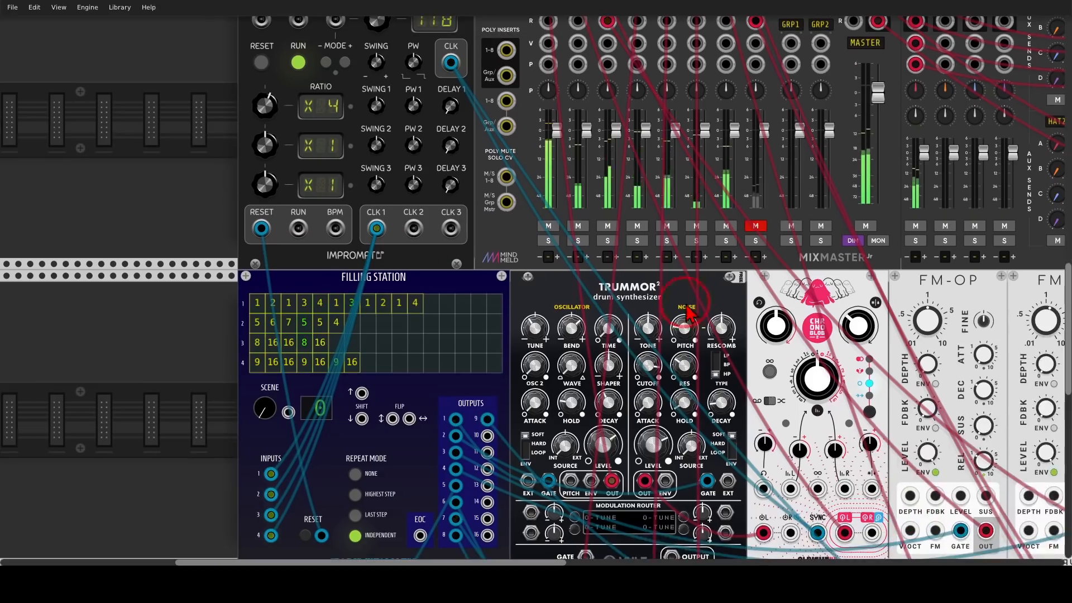
scroll(530, 276, "down", 5)
scroll(529, 276, "right", 8)
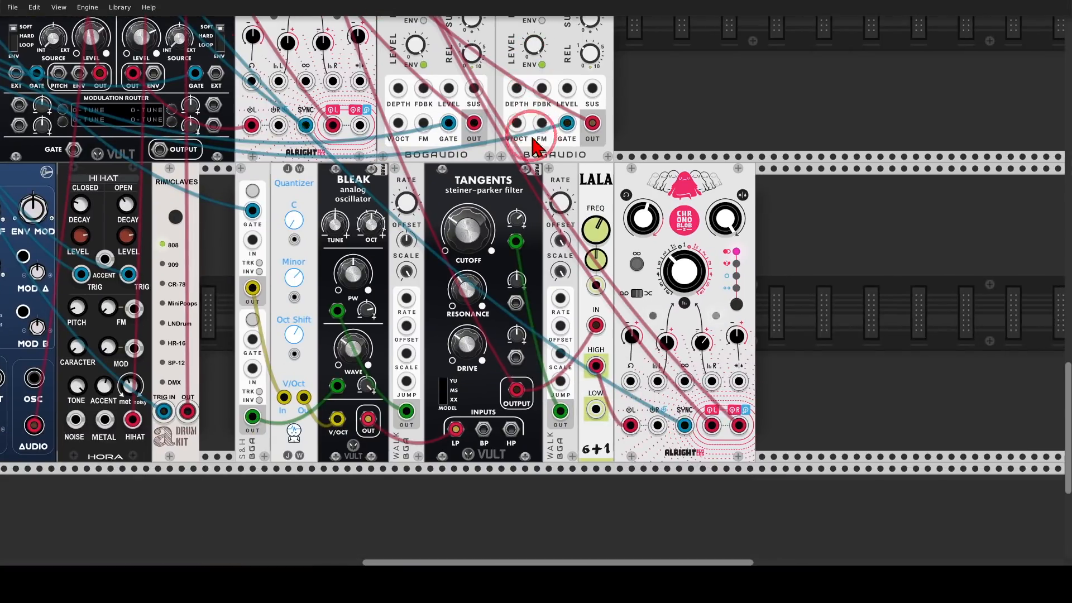
left_click_drag(530, 274, 534, 282)
left_click(458, 349)
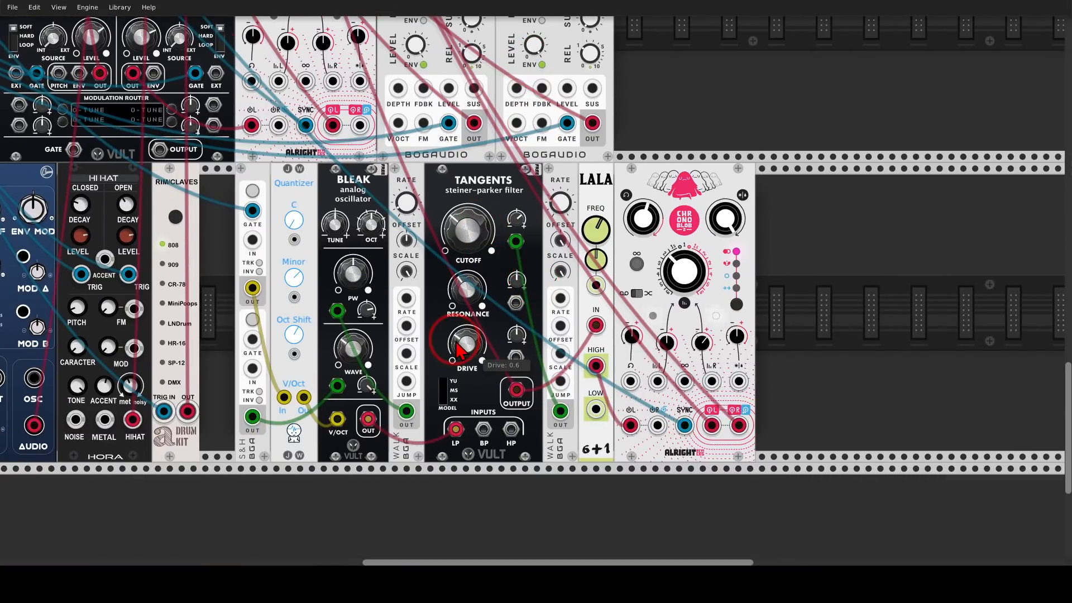
left_click_drag(241, 186, 567, 254)
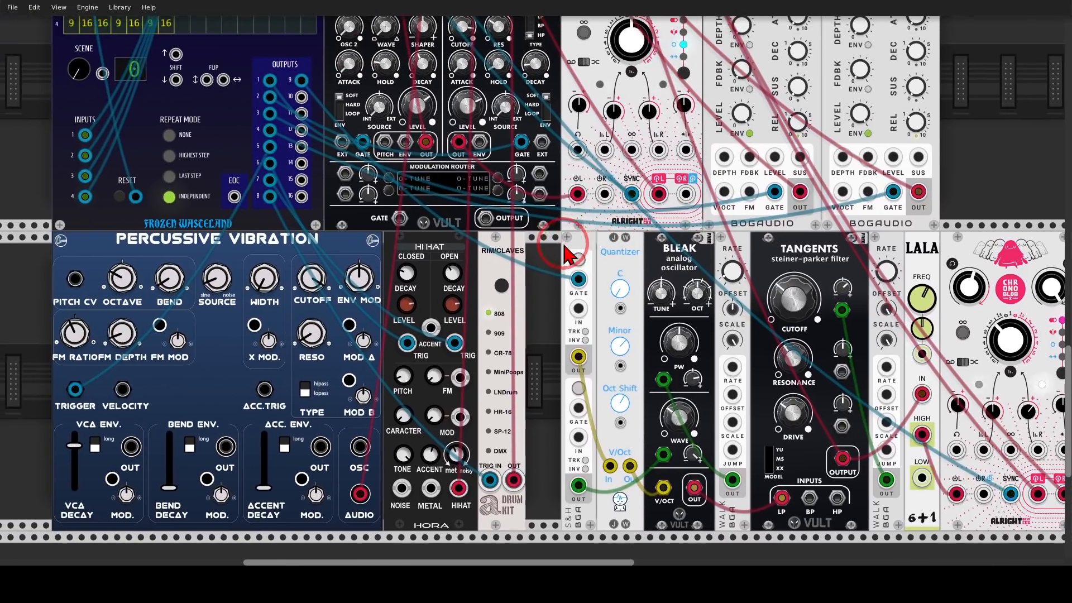
Examine the complete drum patch with all three module rows in view
scroll(567, 254, "down", 5)
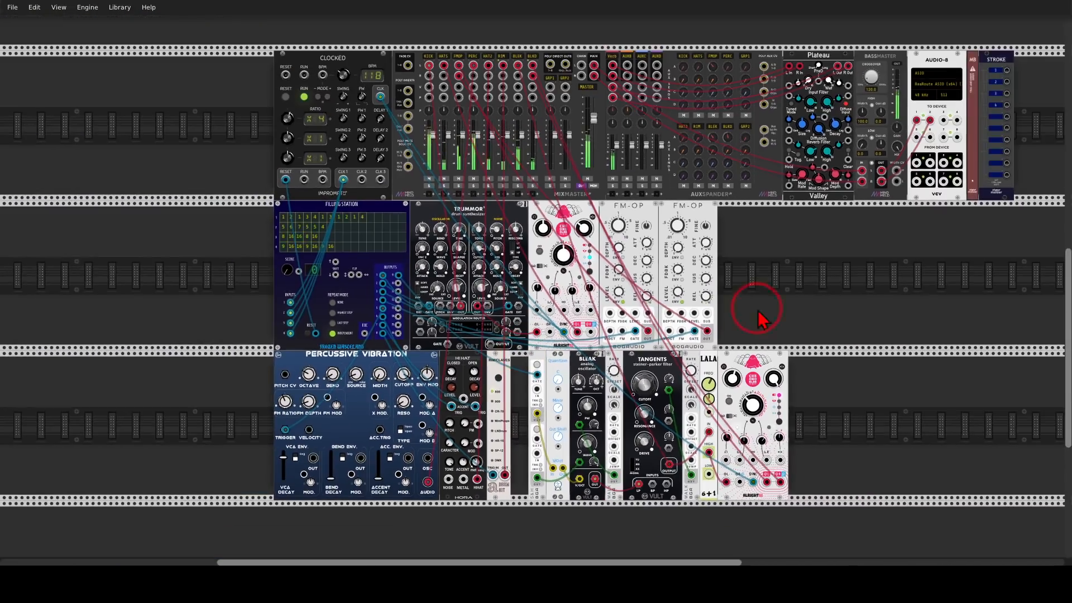
left_click_drag(762, 318, 743, 280)
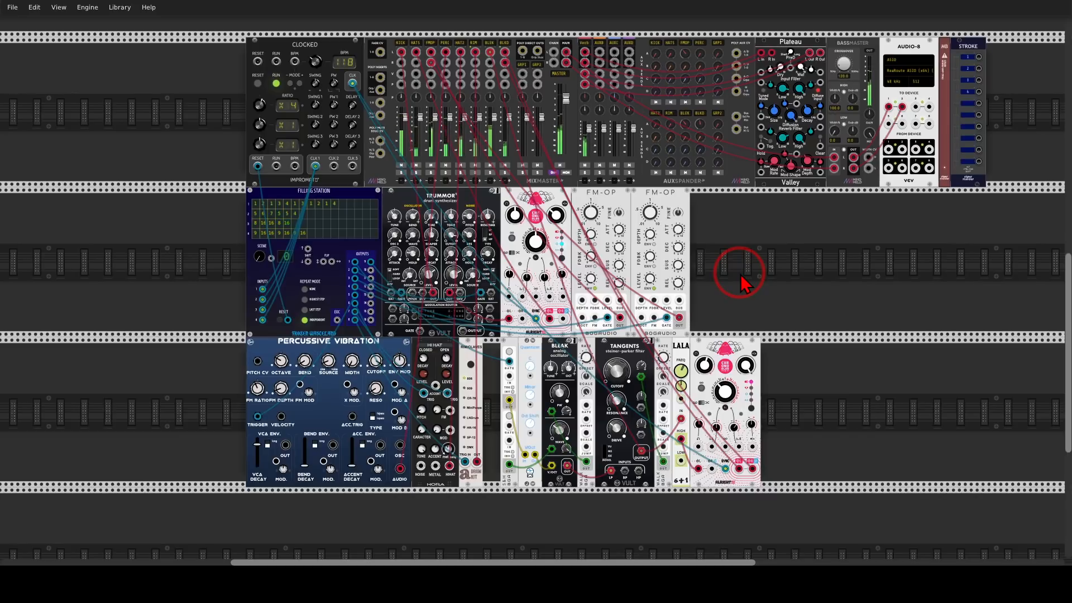
scroll(742, 282, "up", 2)
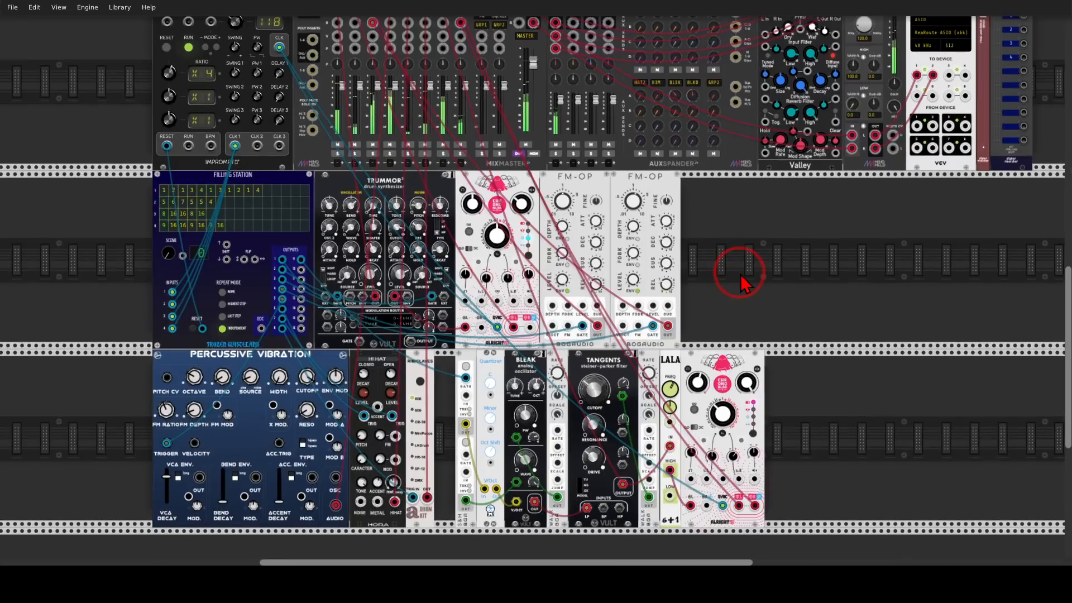
scroll(736, 279, "up", 2)
left_click_drag(725, 288, 709, 278)
scroll(721, 283, "down", 2)
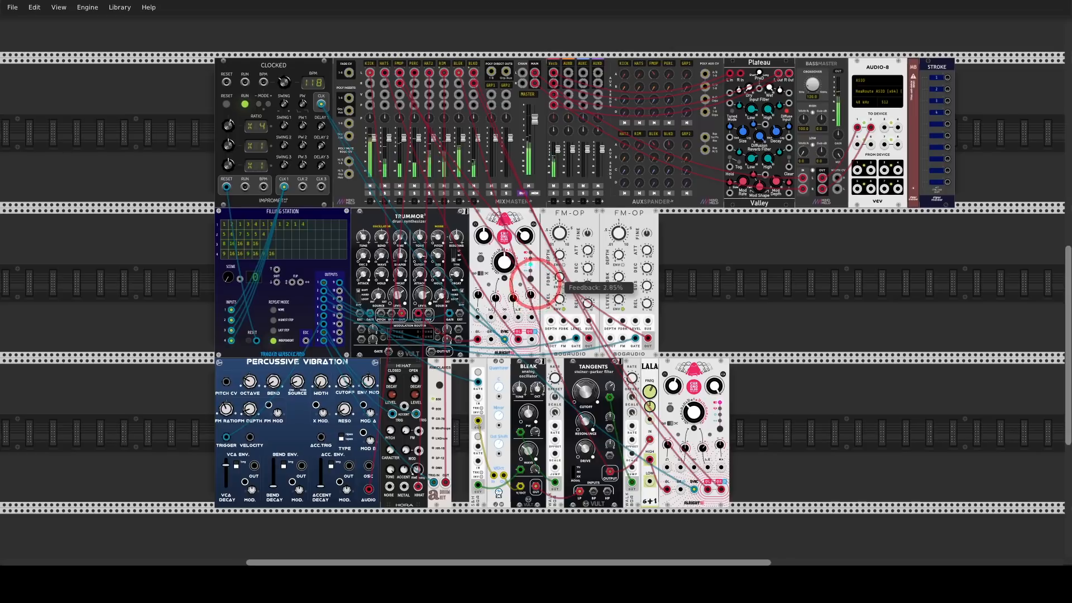
Set the Tangents filter's cutoff to 0.3335, and briefly mute the mixer's KICK channel before unmuting it
mouse_move(586, 391)
left_mouse_down()
mouse_move(585, 377)
mouse_move(589, 399)
left_mouse_up()
left_click(703, 286)
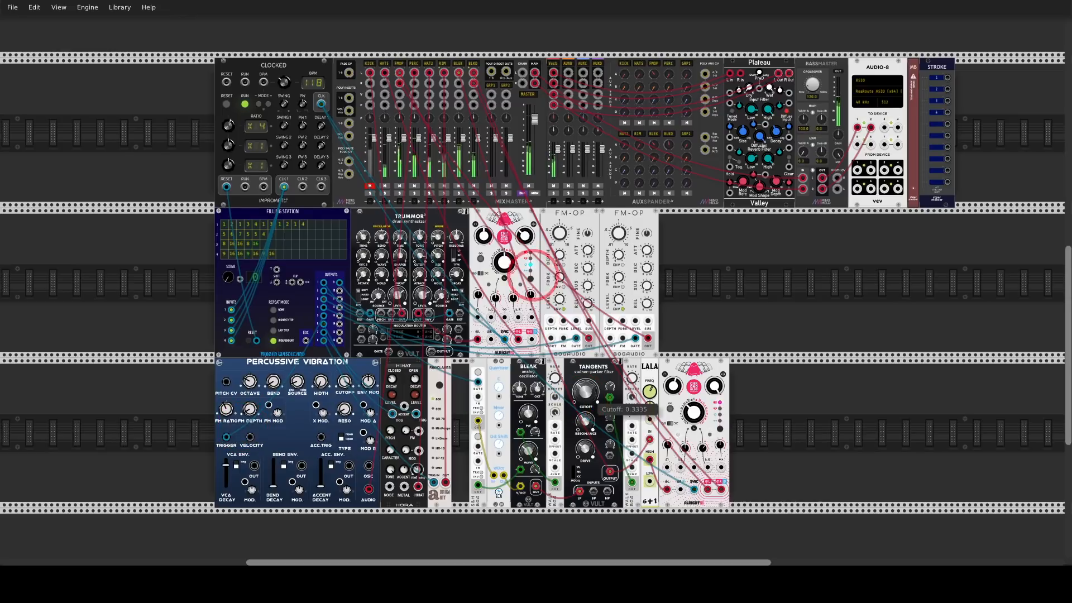
left_click_drag(250, 410, 250, 411)
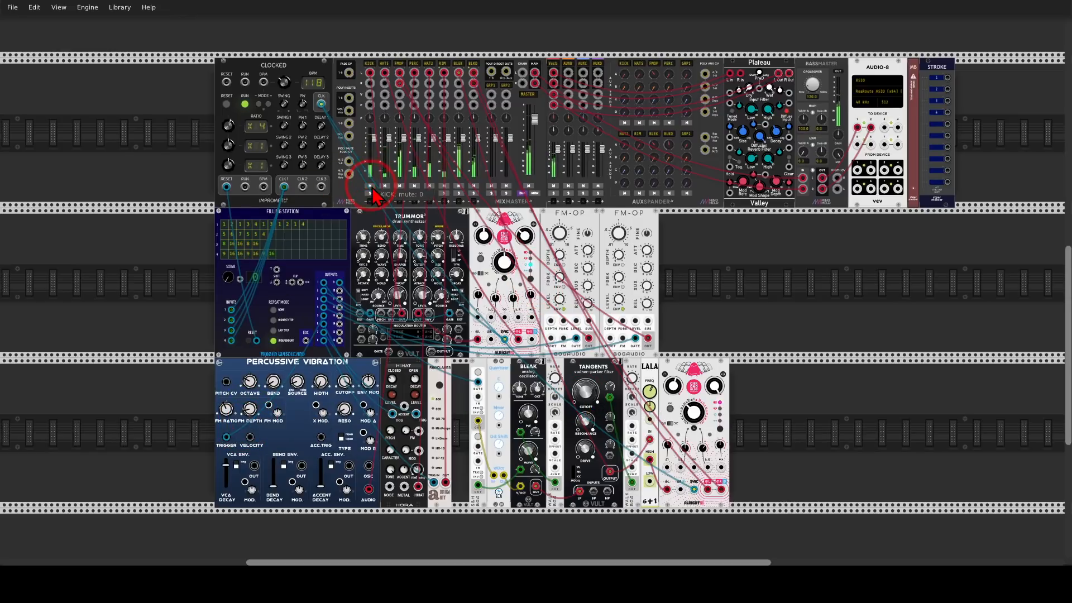